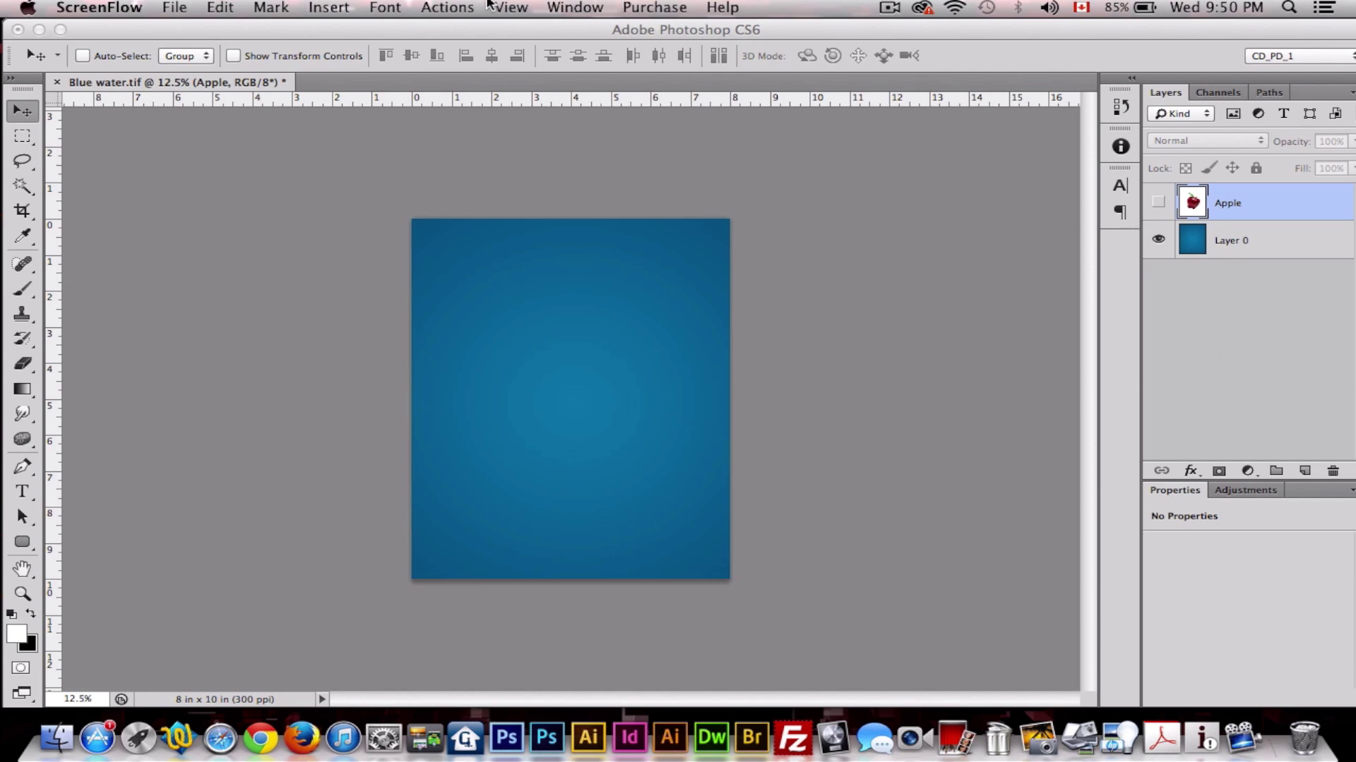
- Create a new empty layer named Layer 1 from Layer > New > Layer
{"action": "left_click", "coordinate": [325, 7]}
{"action": "mouse_move", "coordinate": [258, 11]}
{"action": "left_click", "coordinate": [171, 33]}
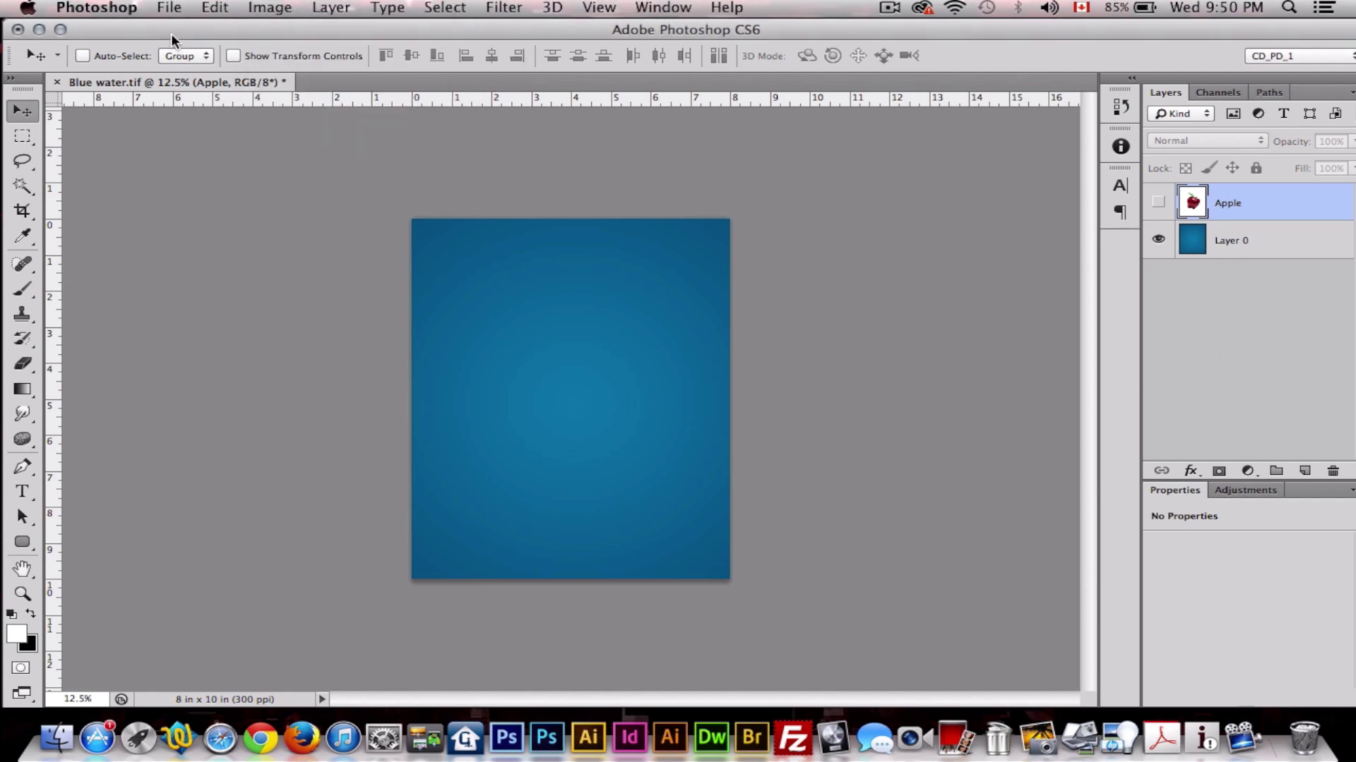
{"action": "left_click", "coordinate": [351, 7]}
{"action": "mouse_move", "coordinate": [379, 31]}
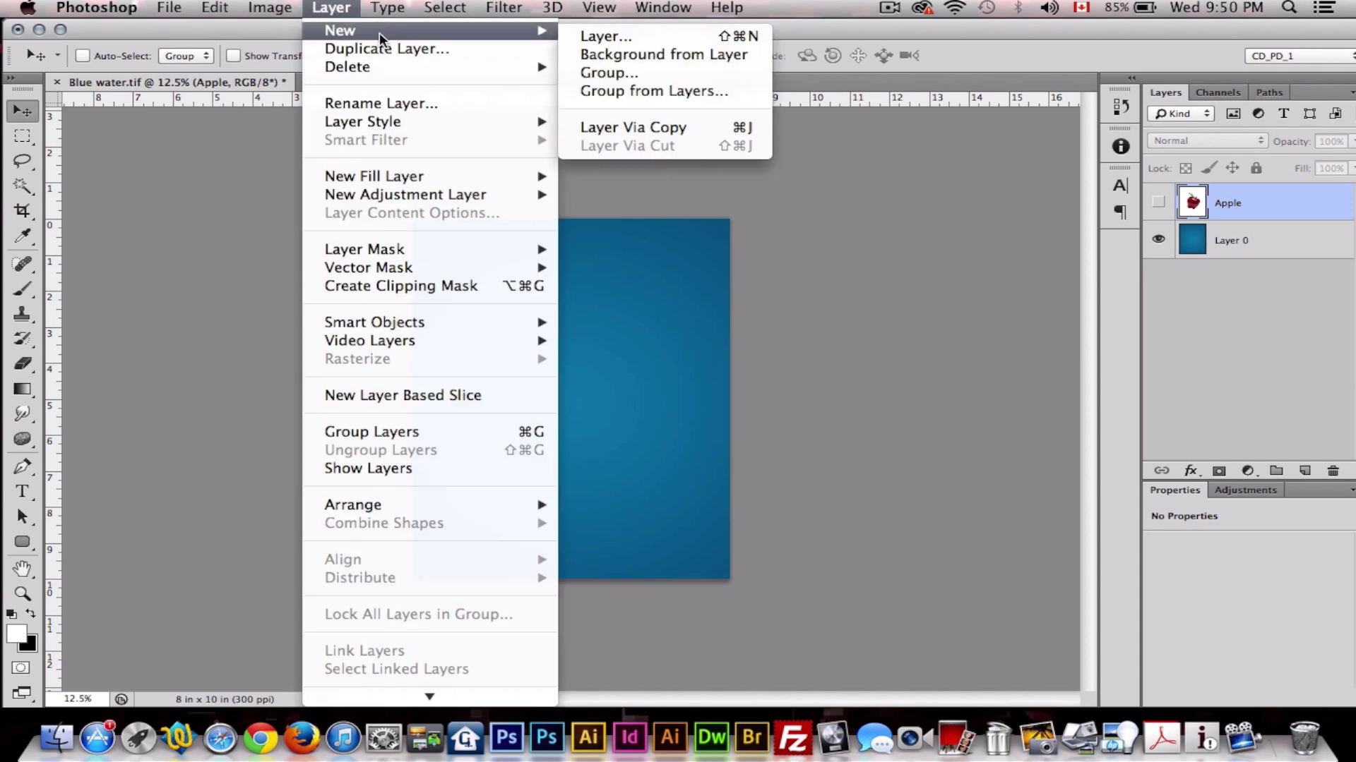
{"action": "left_click", "coordinate": [654, 37]}
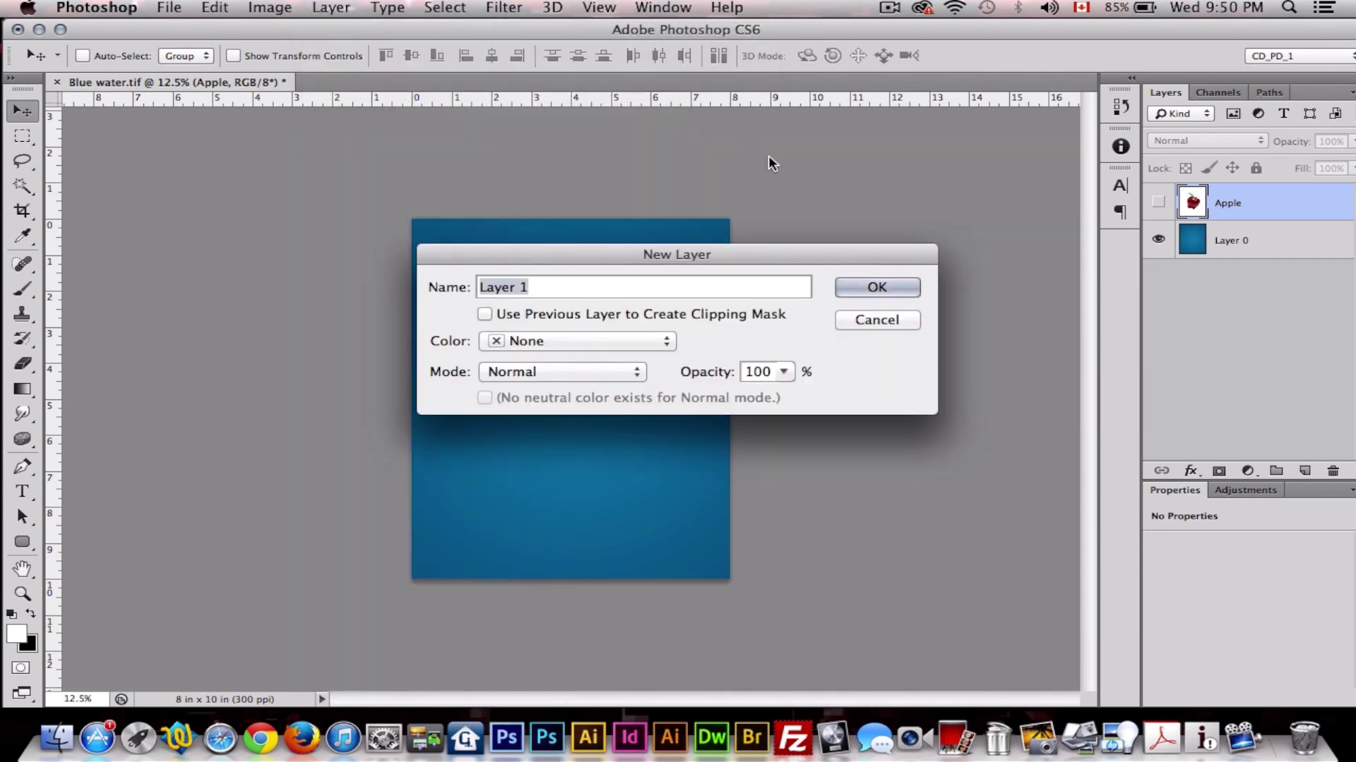
{"action": "left_click", "coordinate": [894, 283]}
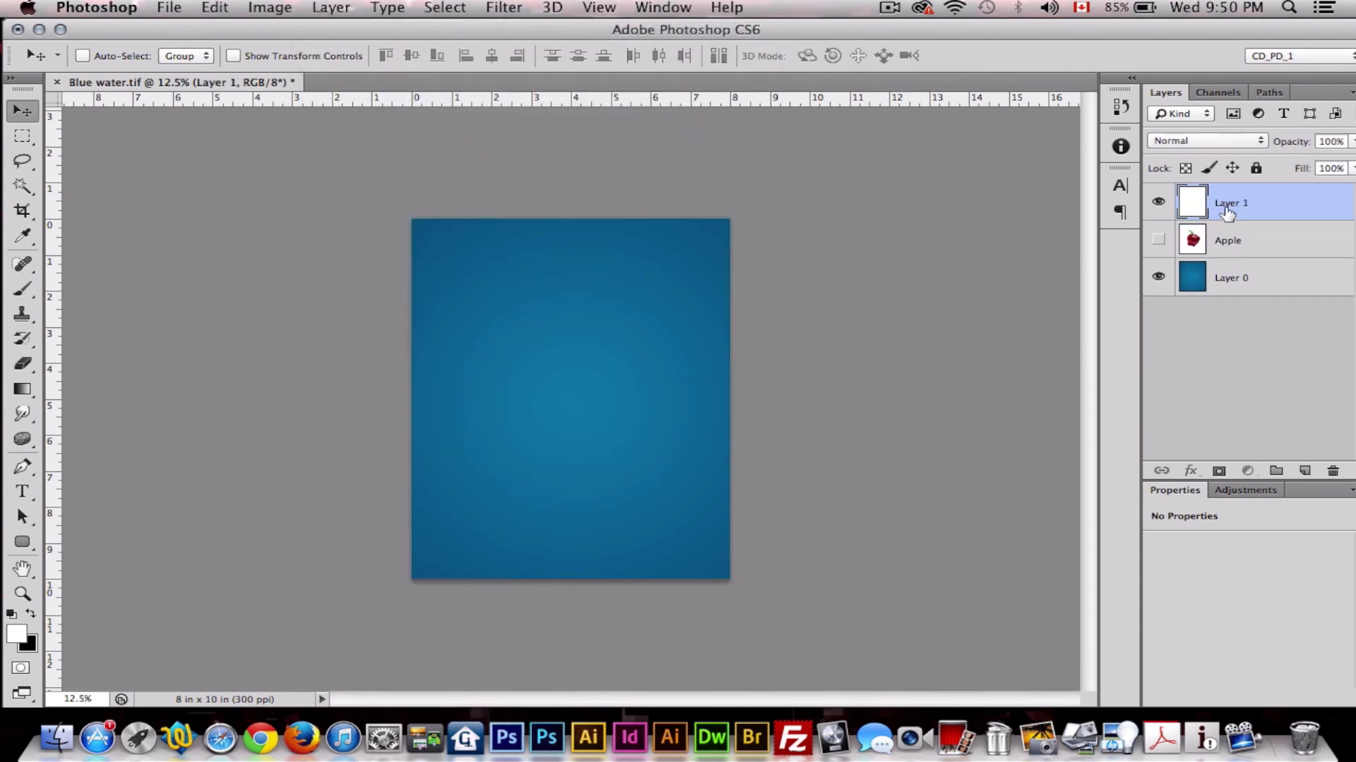
- Move Layer 1 below the Apple layer in the Layers panel
{"action": "left_click_drag", "start_coordinate": [1227, 213], "coordinate": [1207, 240]}
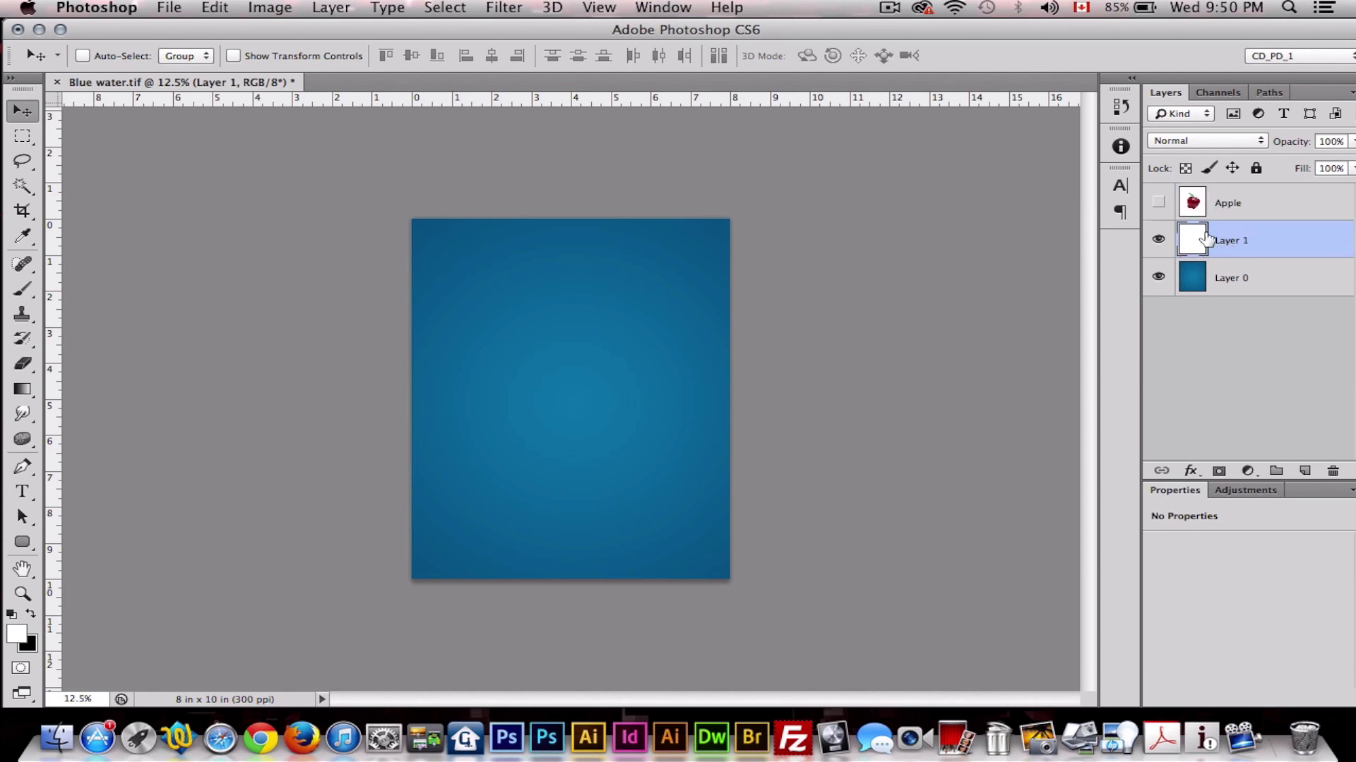
{"action": "left_click", "coordinate": [176, 9]}
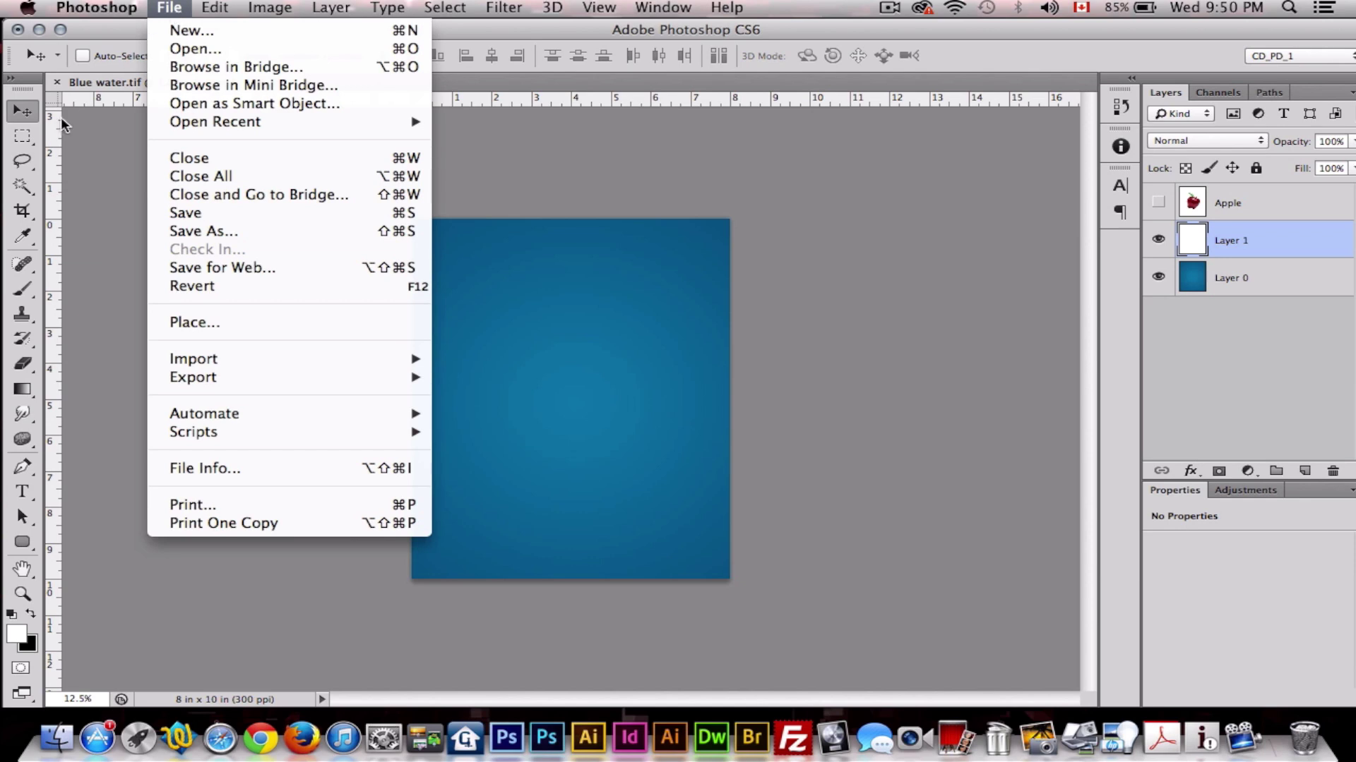
{"action": "left_click", "coordinate": [99, 120]}
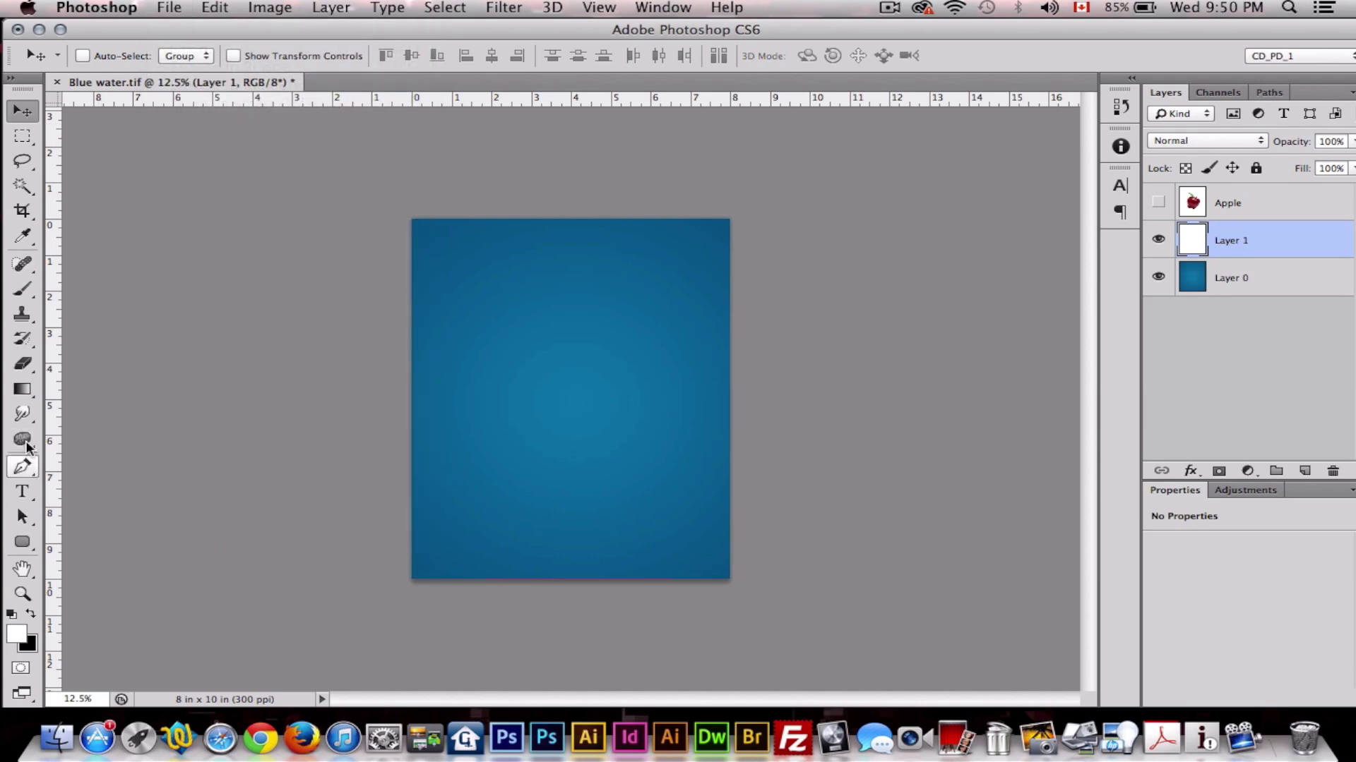
- Select the Brush tool and choose the Spatter 27 pixels brush preset
{"action": "left_click", "coordinate": [22, 288]}
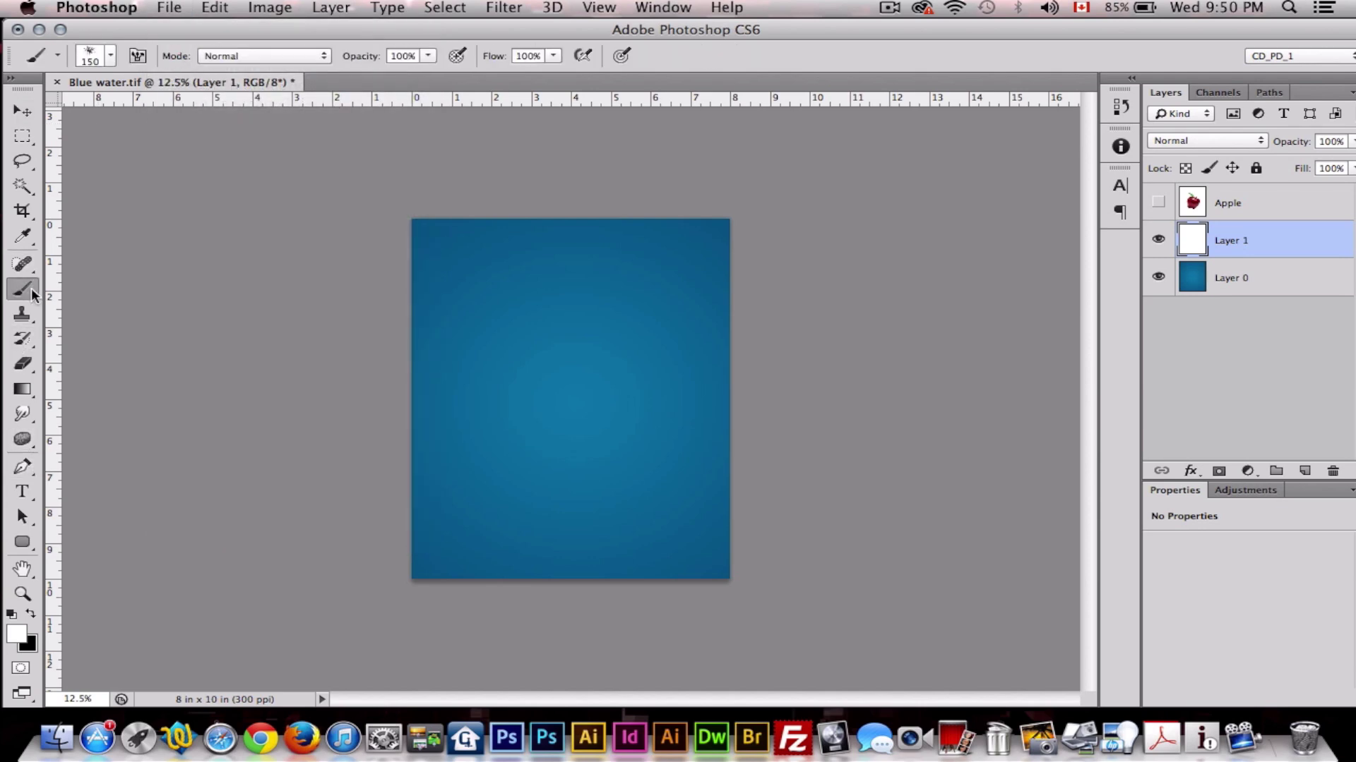
{"action": "left_click", "coordinate": [111, 55]}
{"action": "left_click", "coordinate": [276, 86]}
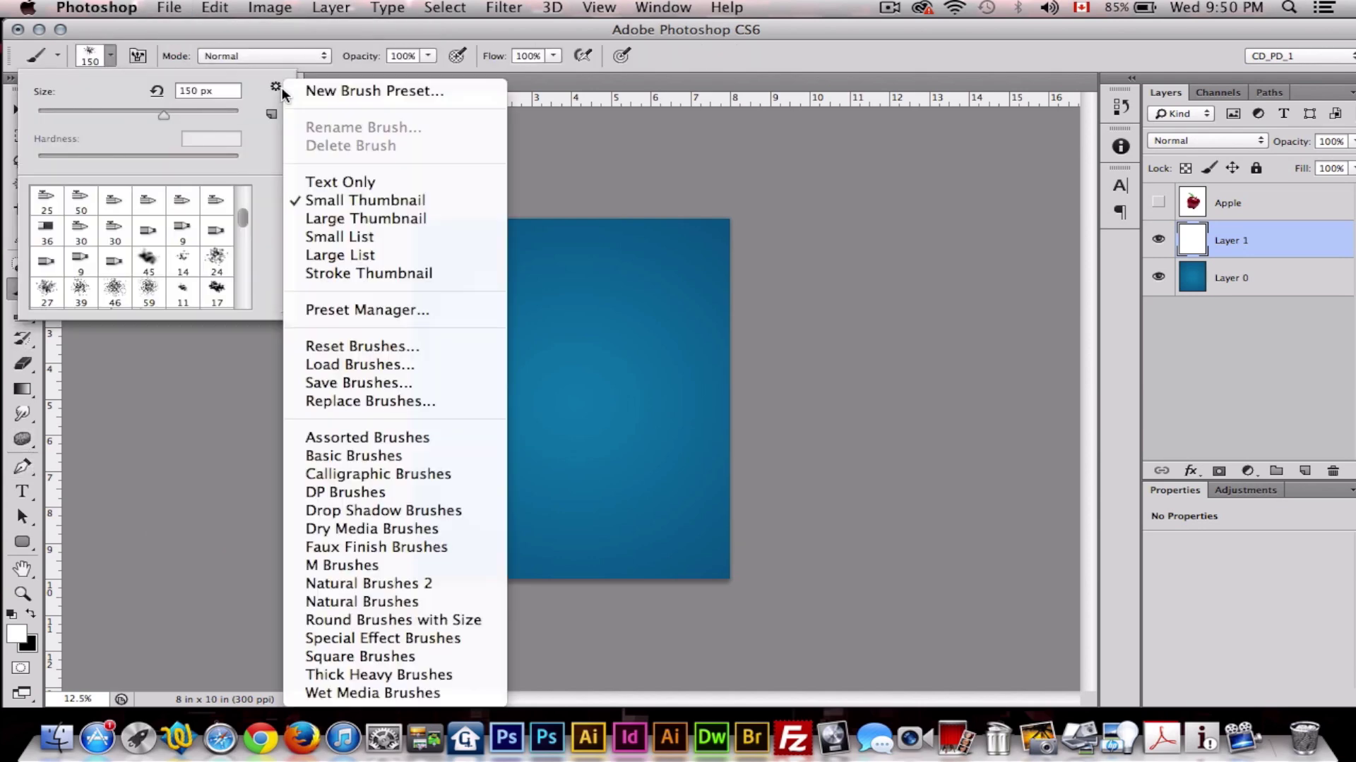
{"action": "left_click", "coordinate": [137, 56]}
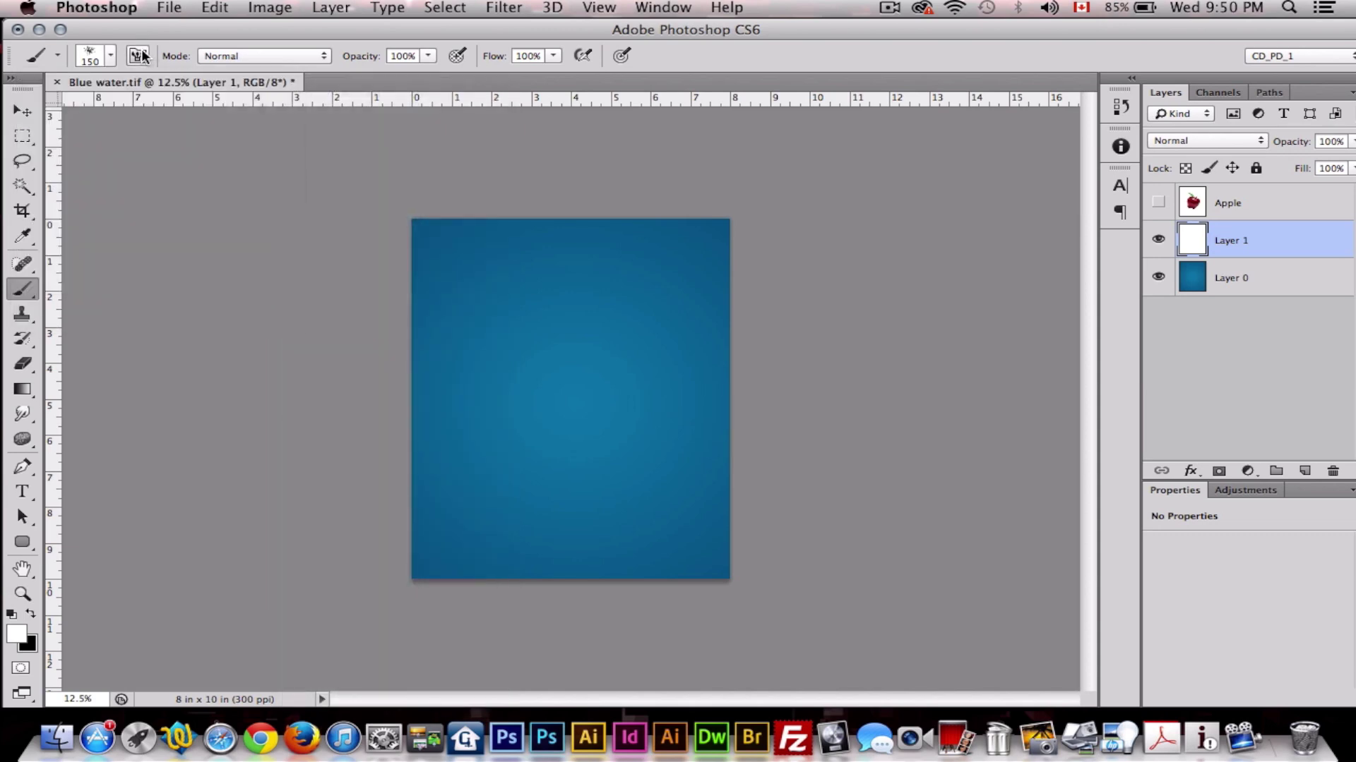
{"action": "left_click", "coordinate": [138, 56]}
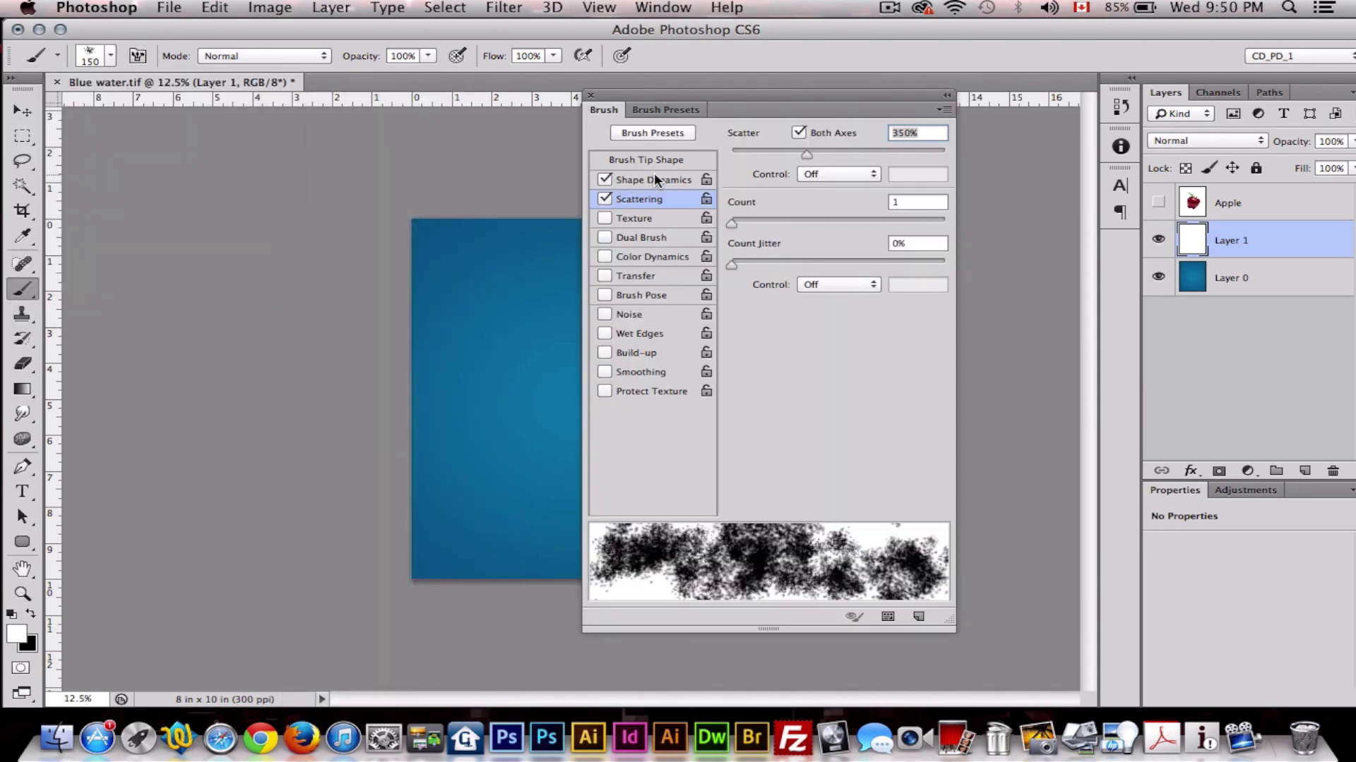
{"action": "left_click", "coordinate": [669, 109]}
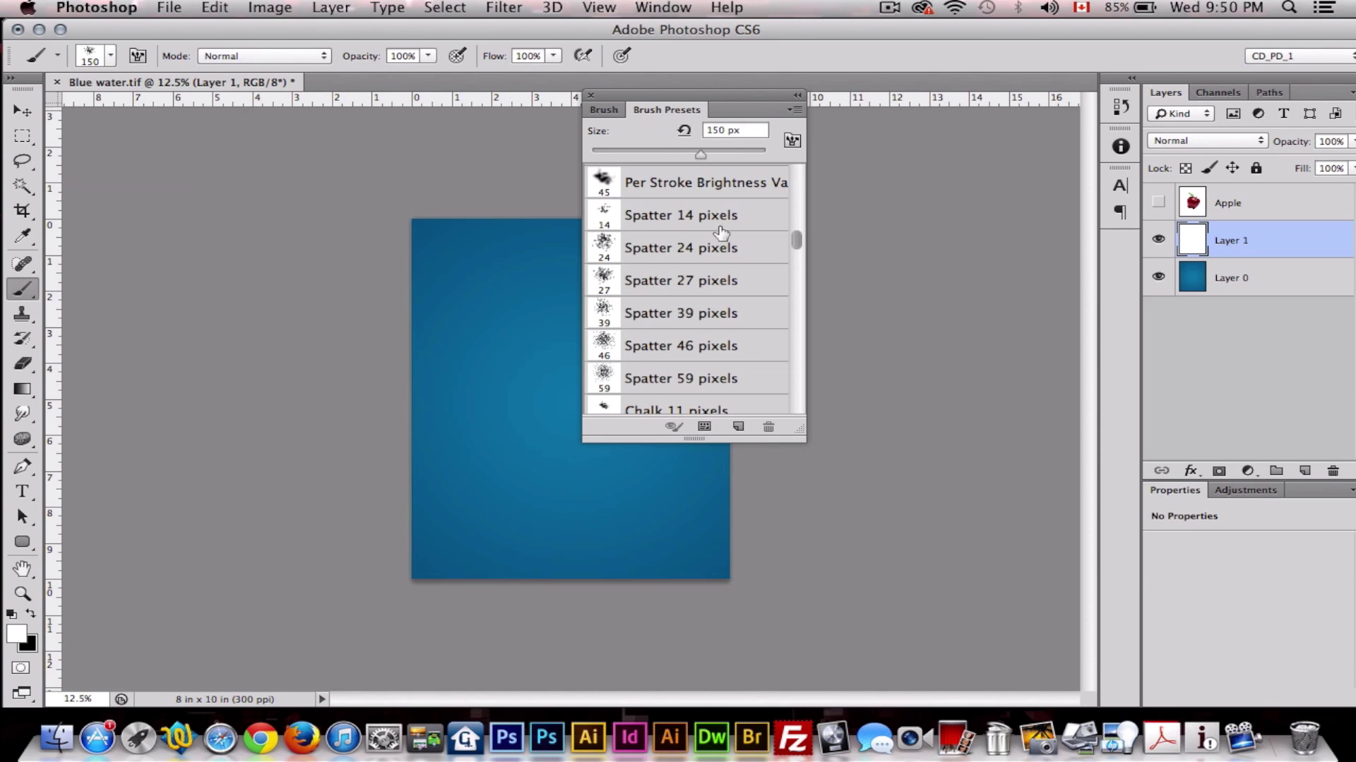
{"action": "left_click", "coordinate": [711, 281]}
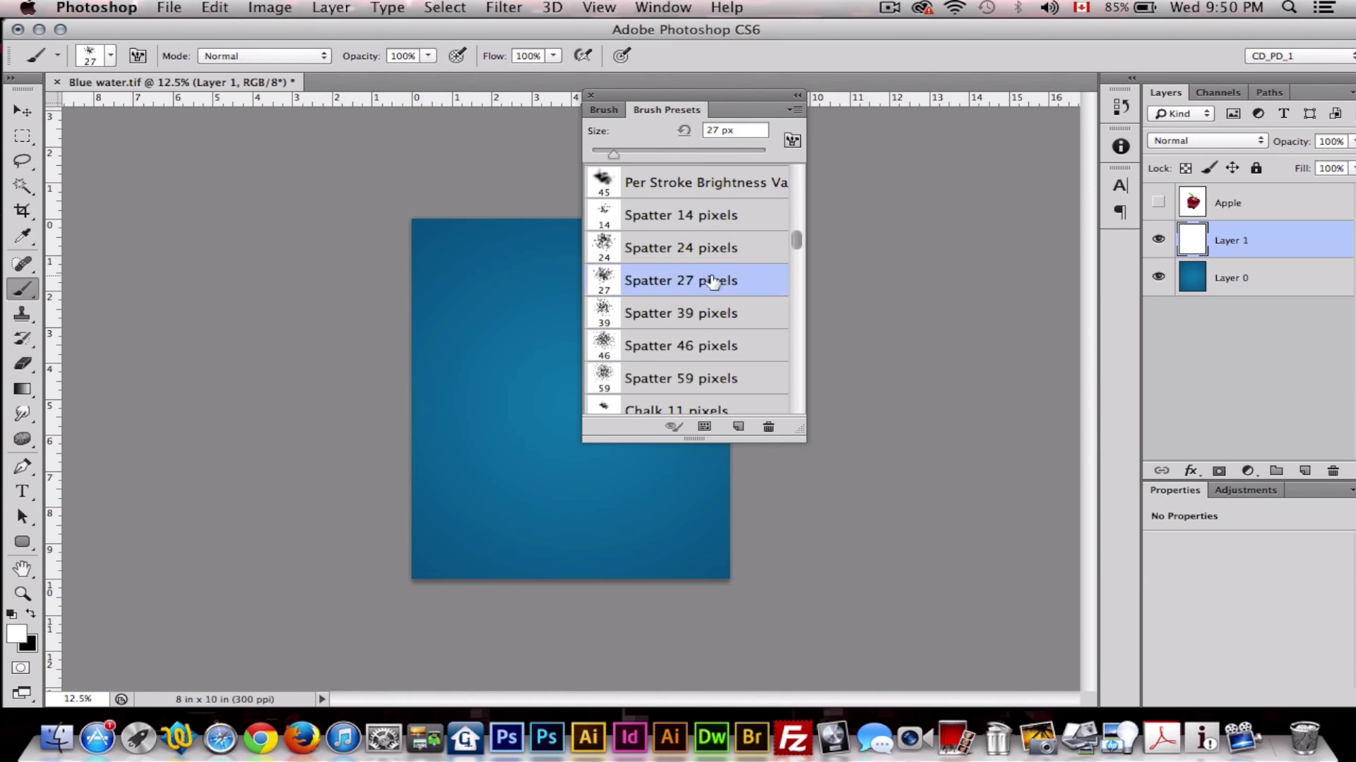
- Enable Shape Dynamics and Scattering at 350% on both axes, count 1
{"action": "left_click", "coordinate": [614, 109]}
{"action": "left_click", "coordinate": [639, 180]}
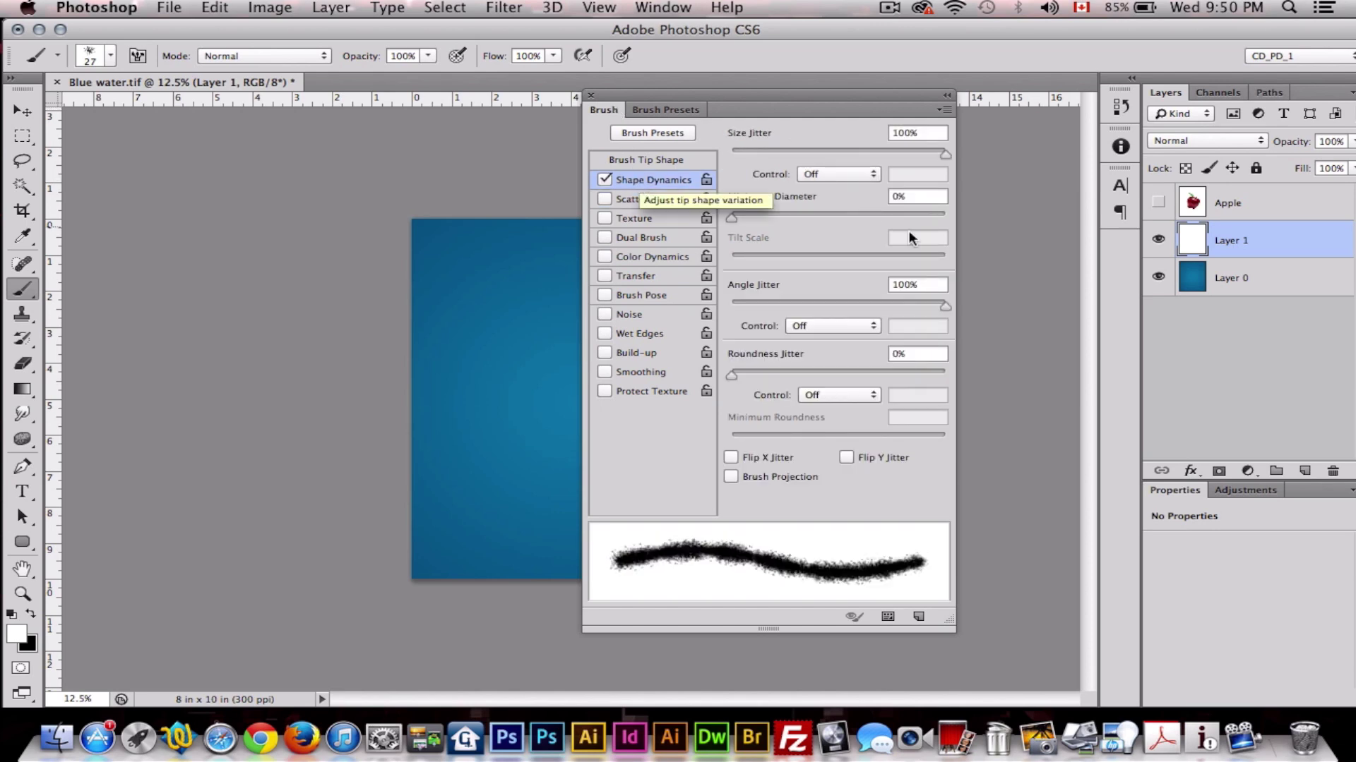
{"action": "left_click", "coordinate": [875, 173]}
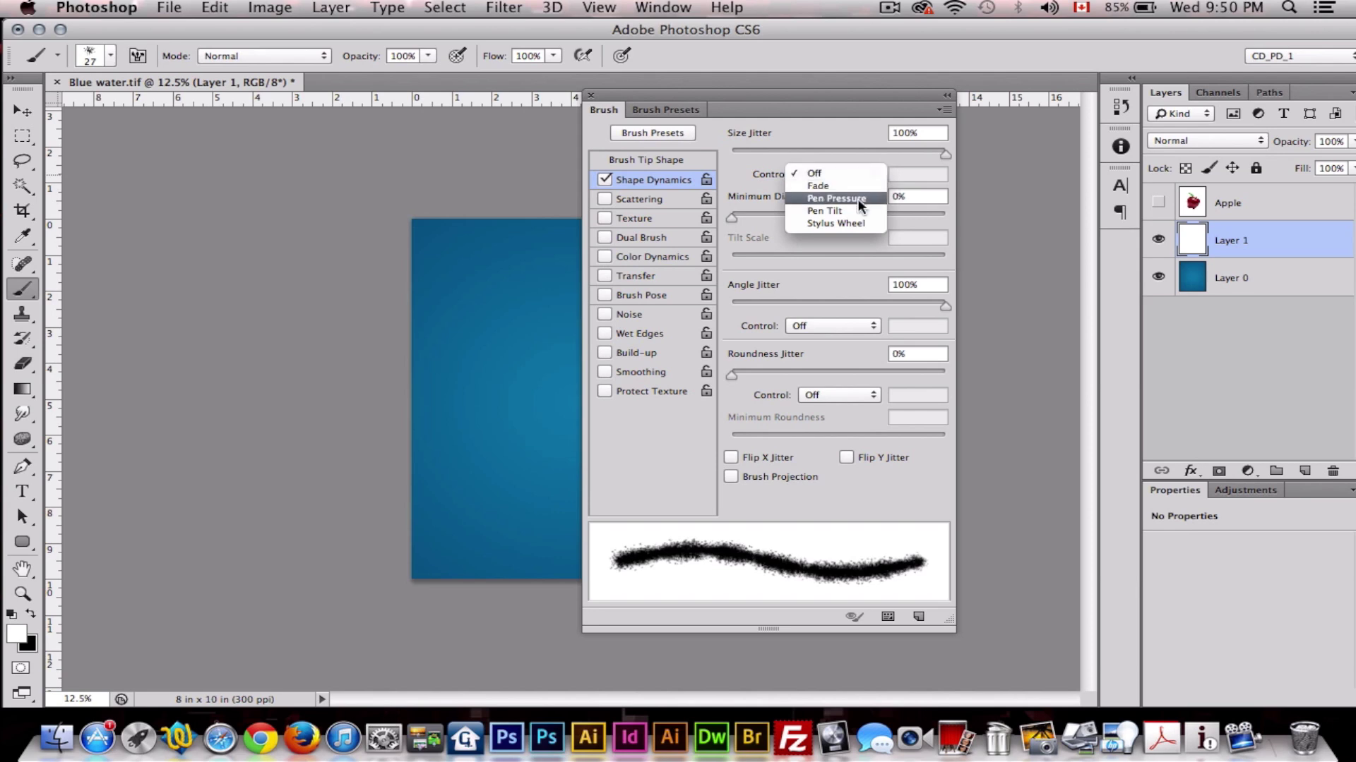
{"action": "left_click", "coordinate": [758, 157]}
{"action": "left_click", "coordinate": [619, 200]}
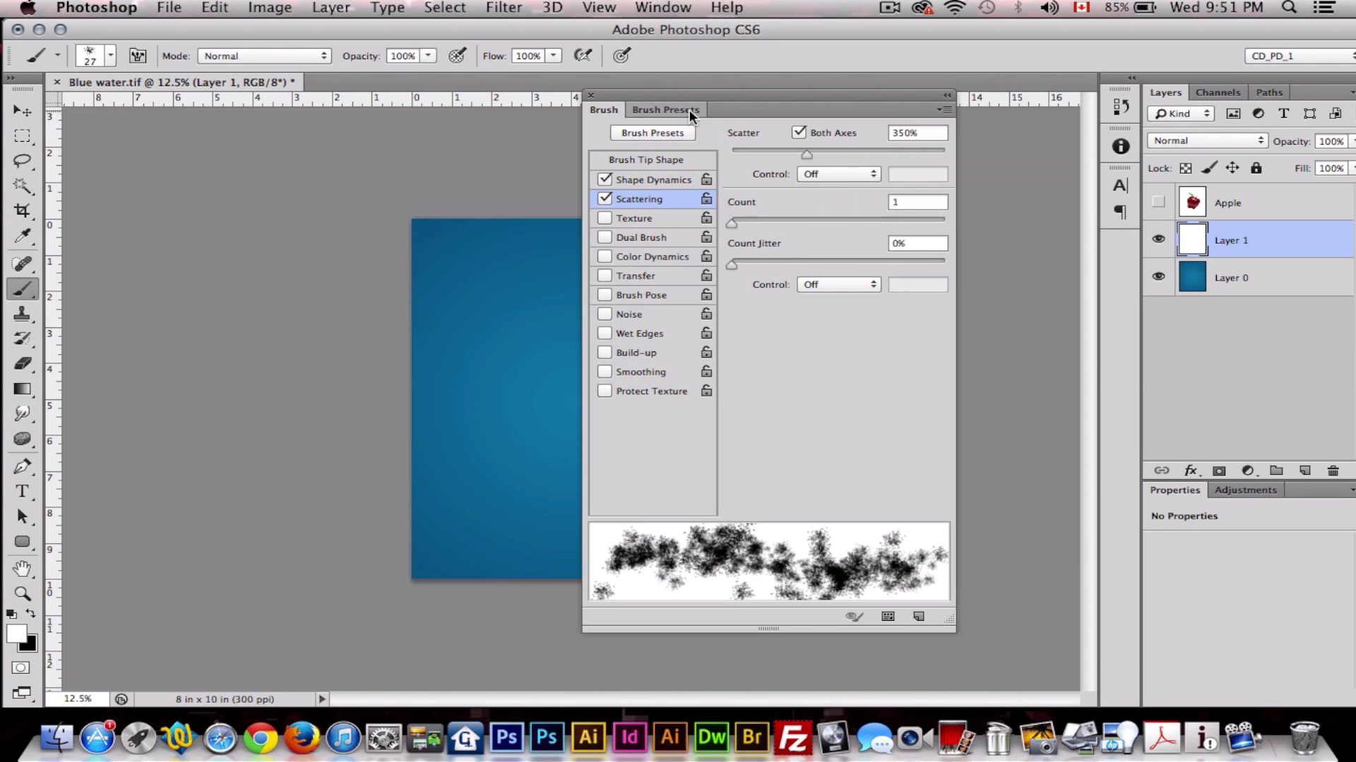
{"action": "left_click", "coordinate": [590, 96]}
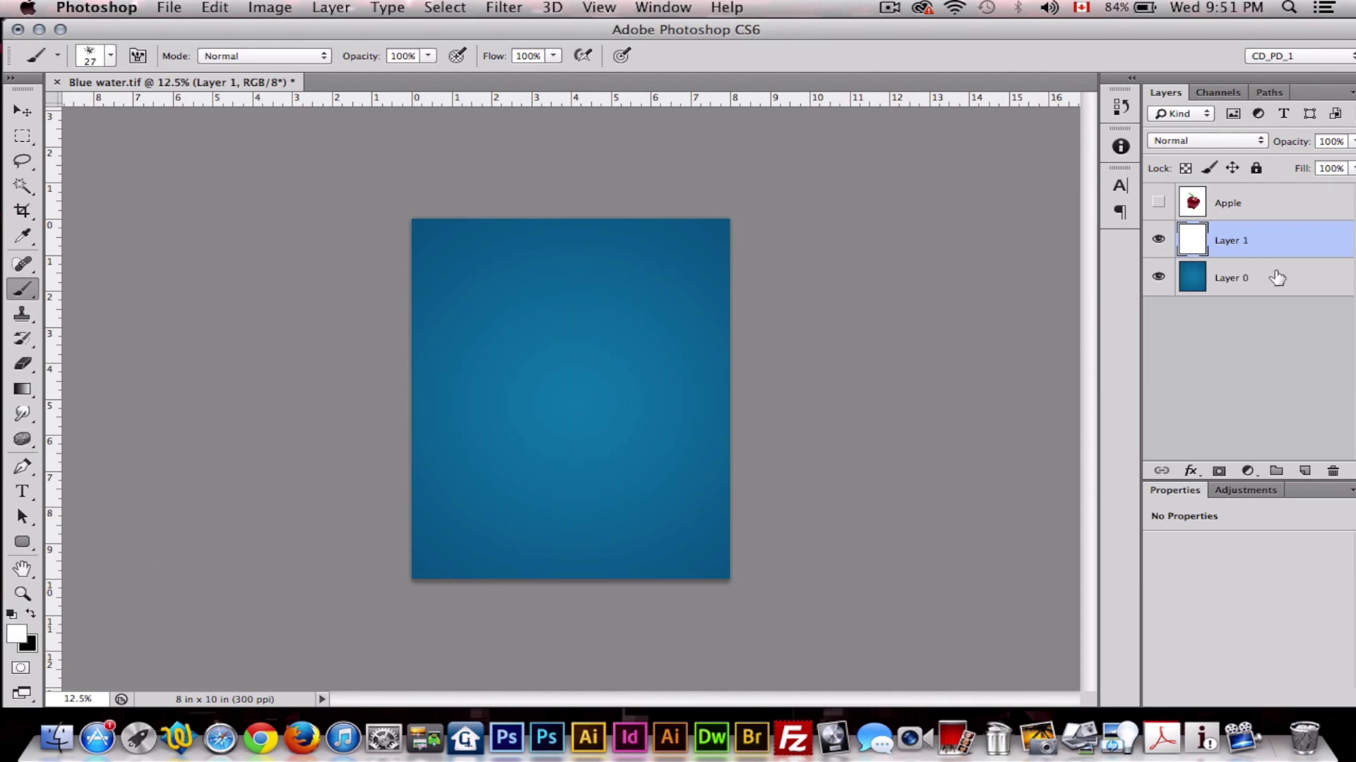
- Dab white spatter strokes around the canvas centre with a larger brush, undoing unwanted ones
{"action": "mouse_move", "coordinate": [554, 358]}
{"action": "left_mouse_down"}
{"action": "mouse_move", "coordinate": [550, 368]}
{"action": "mouse_move", "coordinate": [607, 381]}
{"action": "mouse_move", "coordinate": [596, 376]}
{"action": "left_mouse_up"}
{"action": "key", "text": "super+z"}
{"action": "key", "text": "bracketright"}
{"action": "key", "text": "bracketright"}
{"action": "key", "text": "bracketright"}
{"action": "key", "text": "bracketright"}
{"action": "key", "text": "bracketright"}
{"action": "key", "text": "bracketright"}
{"action": "key", "text": "bracketright"}
{"action": "key", "text": "bracketright"}
{"action": "mouse_move", "coordinate": [554, 382]}
{"action": "left_mouse_down"}
{"action": "mouse_move", "coordinate": [584, 361]}
{"action": "mouse_move", "coordinate": [558, 355]}
{"action": "mouse_move", "coordinate": [535, 393]}
{"action": "mouse_move", "coordinate": [566, 404]}
{"action": "mouse_move", "coordinate": [595, 393]}
{"action": "mouse_move", "coordinate": [586, 352]}
{"action": "mouse_move", "coordinate": [564, 348]}
{"action": "mouse_move", "coordinate": [537, 393]}
{"action": "mouse_move", "coordinate": [568, 412]}
{"action": "mouse_move", "coordinate": [593, 401]}
{"action": "mouse_move", "coordinate": [597, 367]}
{"action": "mouse_move", "coordinate": [576, 351]}
{"action": "mouse_move", "coordinate": [550, 351]}
{"action": "mouse_move", "coordinate": [530, 382]}
{"action": "mouse_move", "coordinate": [561, 418]}
{"action": "mouse_move", "coordinate": [607, 405]}
{"action": "mouse_move", "coordinate": [611, 363]}
{"action": "mouse_move", "coordinate": [585, 337]}
{"action": "left_mouse_up"}
{"action": "key", "text": "super+z"}
{"action": "mouse_move", "coordinate": [562, 365]}
{"action": "left_mouse_down"}
{"action": "mouse_move", "coordinate": [561, 396]}
{"action": "mouse_move", "coordinate": [594, 361]}
{"action": "mouse_move", "coordinate": [559, 350]}
{"action": "mouse_move", "coordinate": [601, 400]}
{"action": "mouse_move", "coordinate": [596, 355]}
{"action": "mouse_move", "coordinate": [612, 352]}
{"action": "mouse_move", "coordinate": [538, 375]}
{"action": "mouse_move", "coordinate": [531, 390]}
{"action": "mouse_move", "coordinate": [567, 411]}
{"action": "mouse_move", "coordinate": [592, 400]}
{"action": "mouse_move", "coordinate": [589, 360]}
{"action": "mouse_move", "coordinate": [560, 350]}
{"action": "mouse_move", "coordinate": [546, 364]}
{"action": "mouse_move", "coordinate": [543, 386]}
{"action": "mouse_move", "coordinate": [591, 405]}
{"action": "mouse_move", "coordinate": [597, 358]}
{"action": "mouse_move", "coordinate": [550, 345]}
{"action": "mouse_move", "coordinate": [548, 392]}
{"action": "mouse_move", "coordinate": [578, 399]}
{"action": "mouse_move", "coordinate": [608, 389]}
{"action": "mouse_move", "coordinate": [613, 353]}
{"action": "mouse_move", "coordinate": [553, 338]}
{"action": "mouse_move", "coordinate": [524, 350]}
{"action": "mouse_move", "coordinate": [562, 430]}
{"action": "mouse_move", "coordinate": [619, 379]}
{"action": "mouse_move", "coordinate": [591, 334]}
{"action": "mouse_move", "coordinate": [543, 336]}
{"action": "mouse_move", "coordinate": [583, 375]}
{"action": "left_mouse_up"}
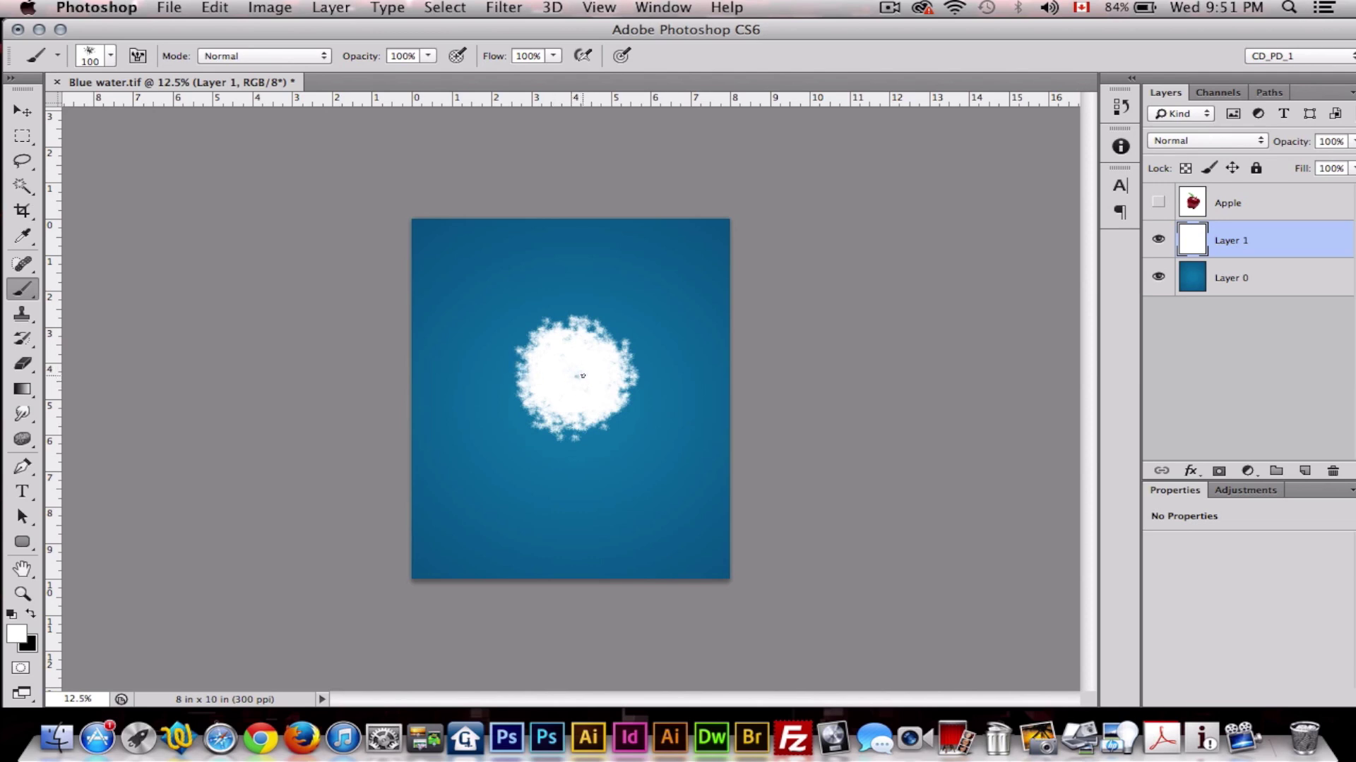
{"action": "key", "text": "super+z"}
{"action": "mouse_move", "coordinate": [569, 375]}
{"action": "left_mouse_down"}
{"action": "mouse_move", "coordinate": [532, 362]}
{"action": "mouse_move", "coordinate": [517, 401]}
{"action": "mouse_move", "coordinate": [545, 427]}
{"action": "mouse_move", "coordinate": [590, 425]}
{"action": "mouse_move", "coordinate": [627, 392]}
{"action": "mouse_move", "coordinate": [611, 348]}
{"action": "mouse_move", "coordinate": [548, 325]}
{"action": "mouse_move", "coordinate": [517, 391]}
{"action": "mouse_move", "coordinate": [546, 433]}
{"action": "mouse_move", "coordinate": [588, 433]}
{"action": "mouse_move", "coordinate": [628, 406]}
{"action": "mouse_move", "coordinate": [640, 366]}
{"action": "mouse_move", "coordinate": [622, 334]}
{"action": "mouse_move", "coordinate": [544, 319]}
{"action": "mouse_move", "coordinate": [524, 339]}
{"action": "mouse_move", "coordinate": [545, 435]}
{"action": "left_mouse_up"}
- Scale the white splash up to about 120% with Free Transform and apply it
{"action": "key", "text": "ctrl+t"}
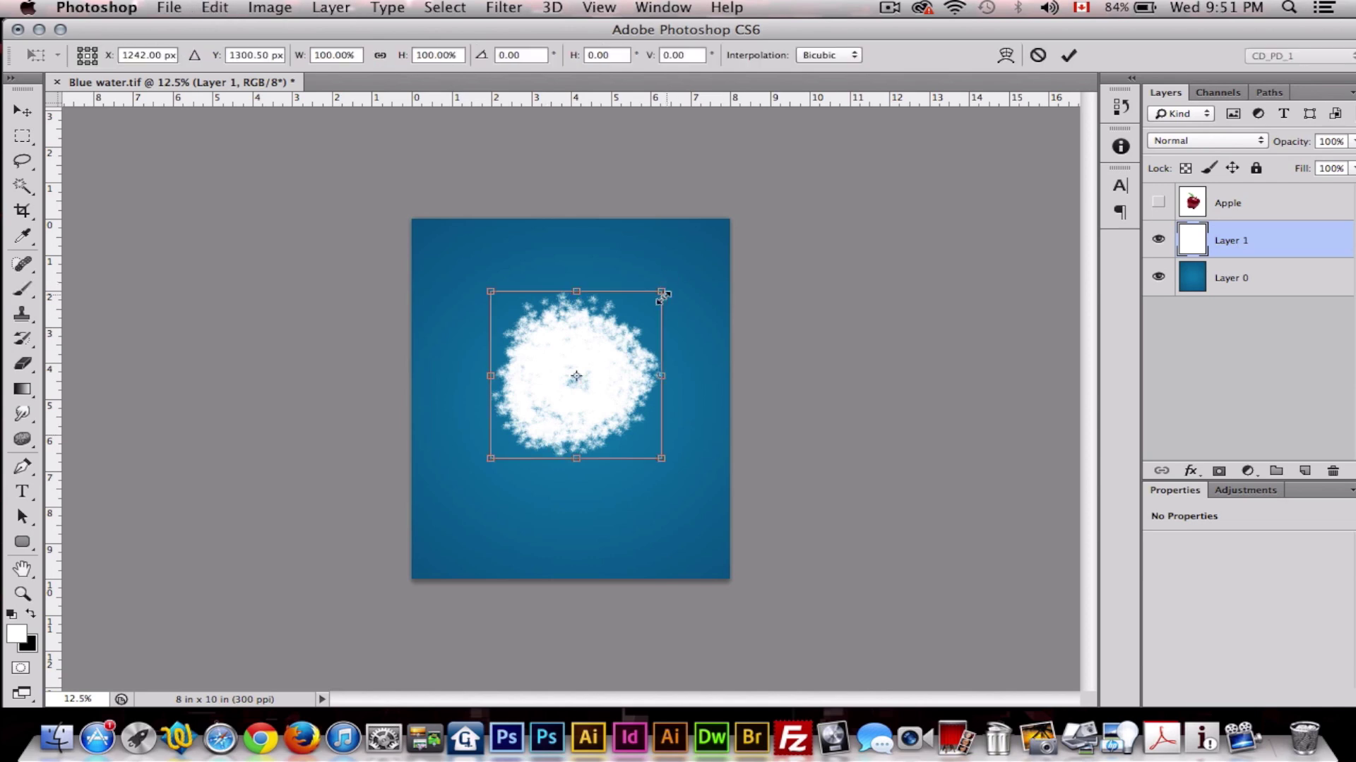
{"action": "left_click_drag", "start_coordinate": [663, 291], "coordinate": [699, 269]}
{"action": "left_click_drag", "start_coordinate": [638, 323], "coordinate": [617, 346]}
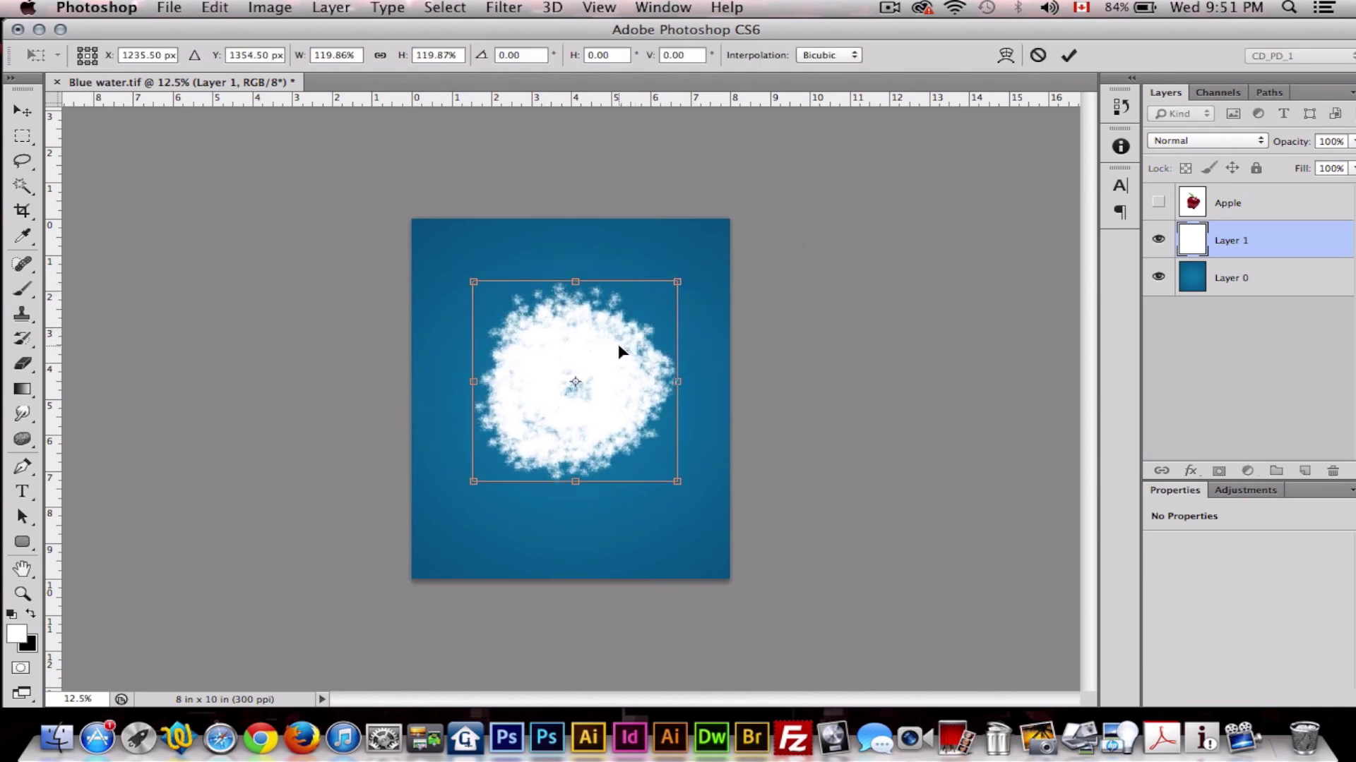
{"action": "left_click", "coordinate": [17, 108]}
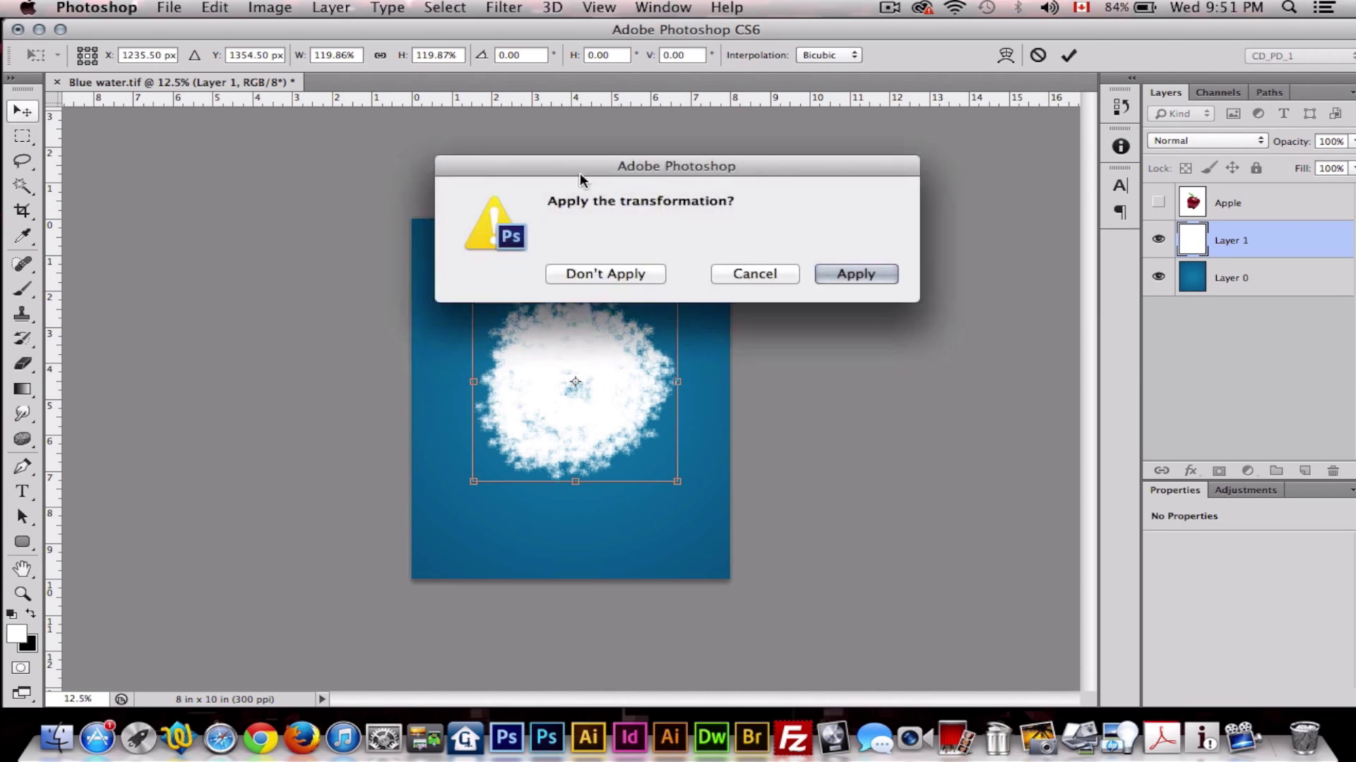
{"action": "left_click", "coordinate": [850, 272]}
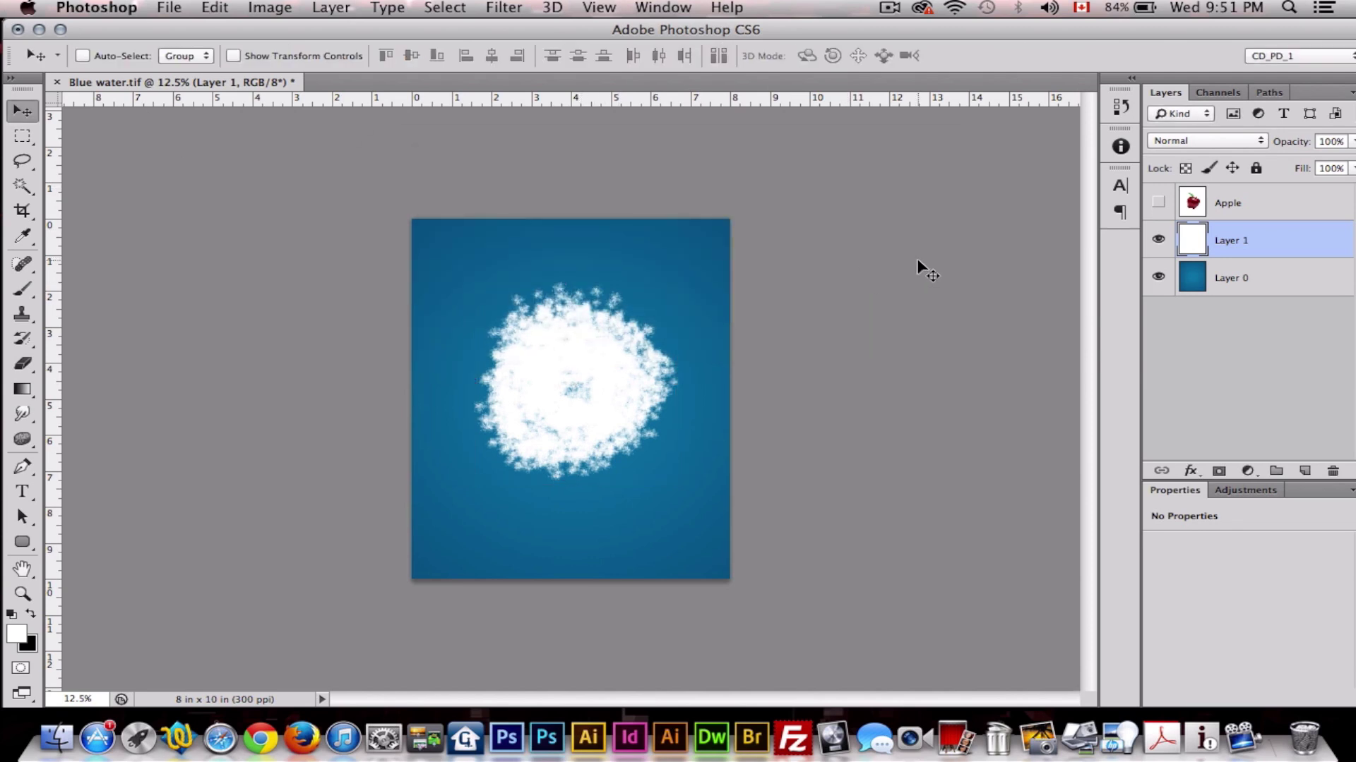
- Lock the transparent pixels of Layer 1
{"action": "left_click", "coordinate": [494, 5]}
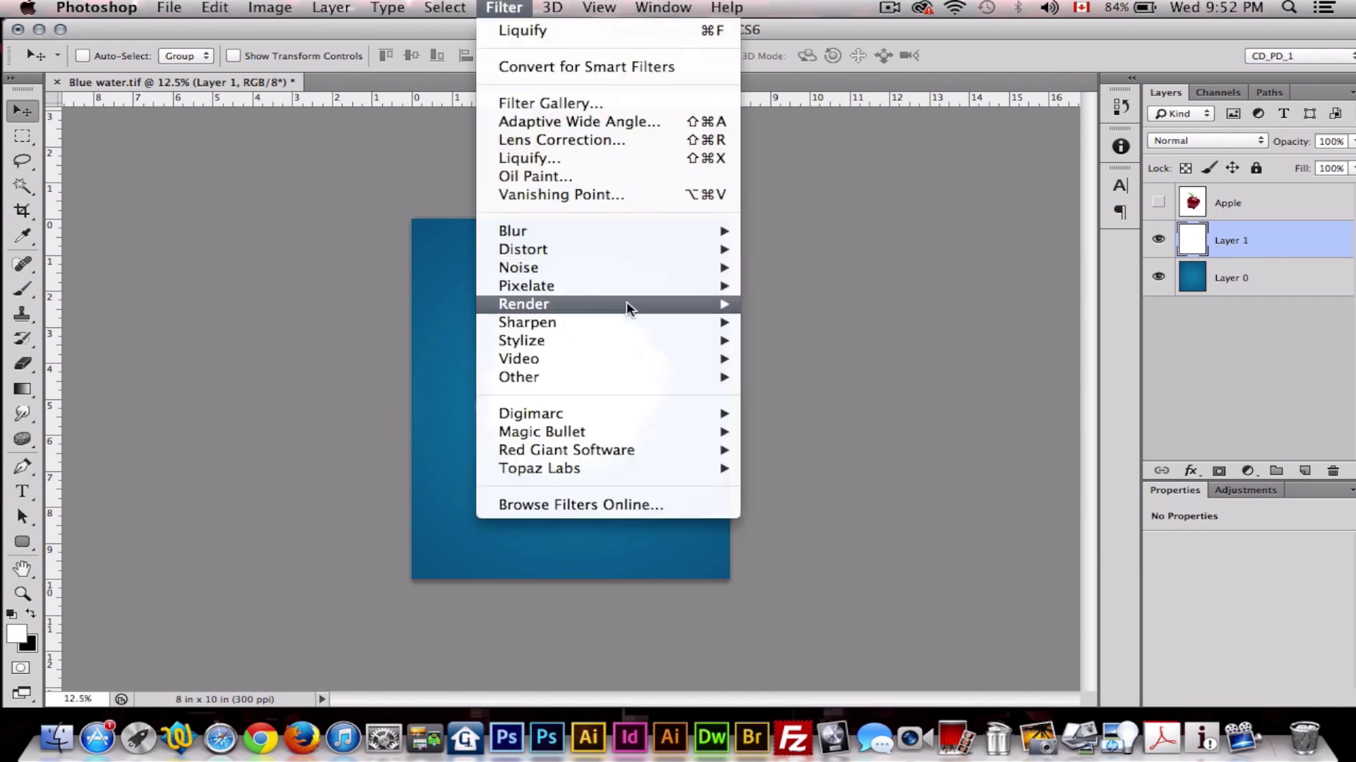
{"action": "mouse_move", "coordinate": [656, 304]}
{"action": "left_click", "coordinate": [814, 302]}
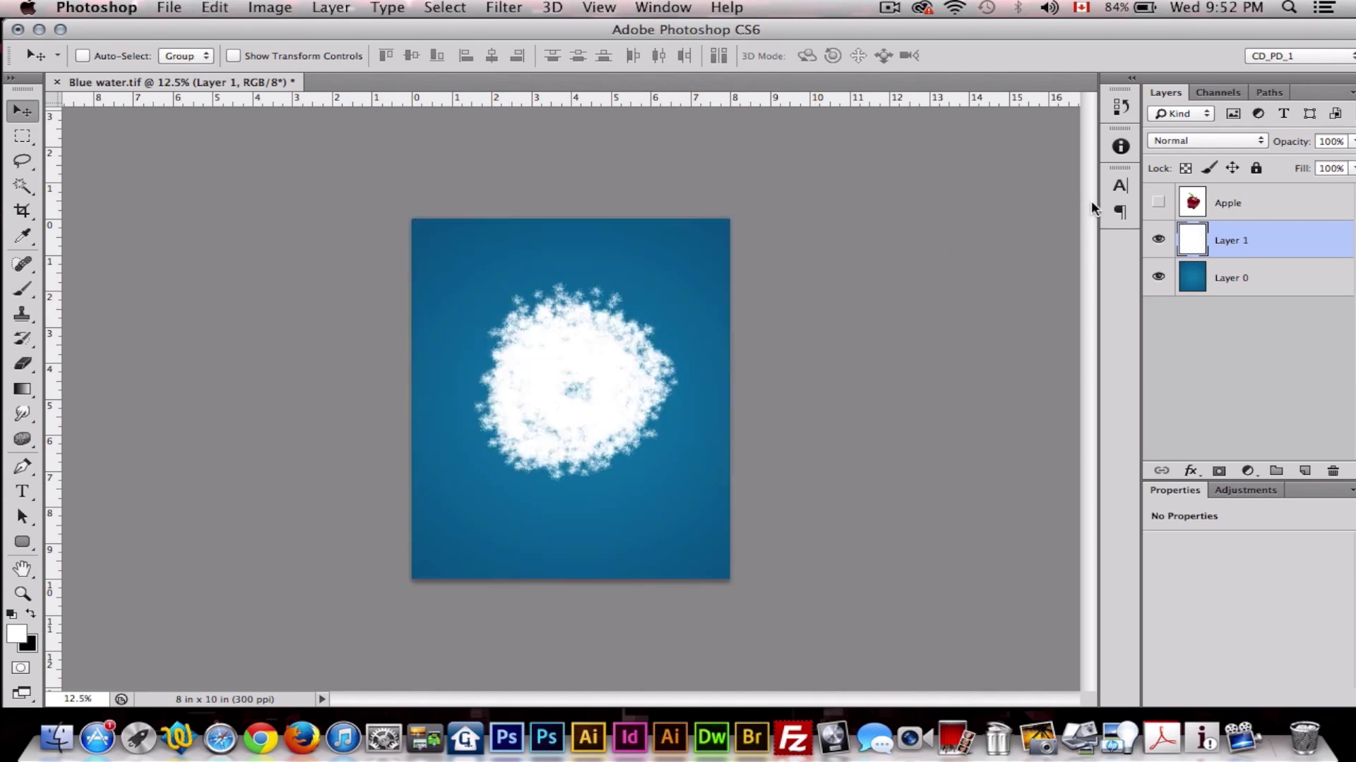
{"action": "left_click", "coordinate": [1186, 169]}
- Fill the splash with Render > Clouds, re-rendering it three times for a new pattern
{"action": "left_click", "coordinate": [503, 8]}
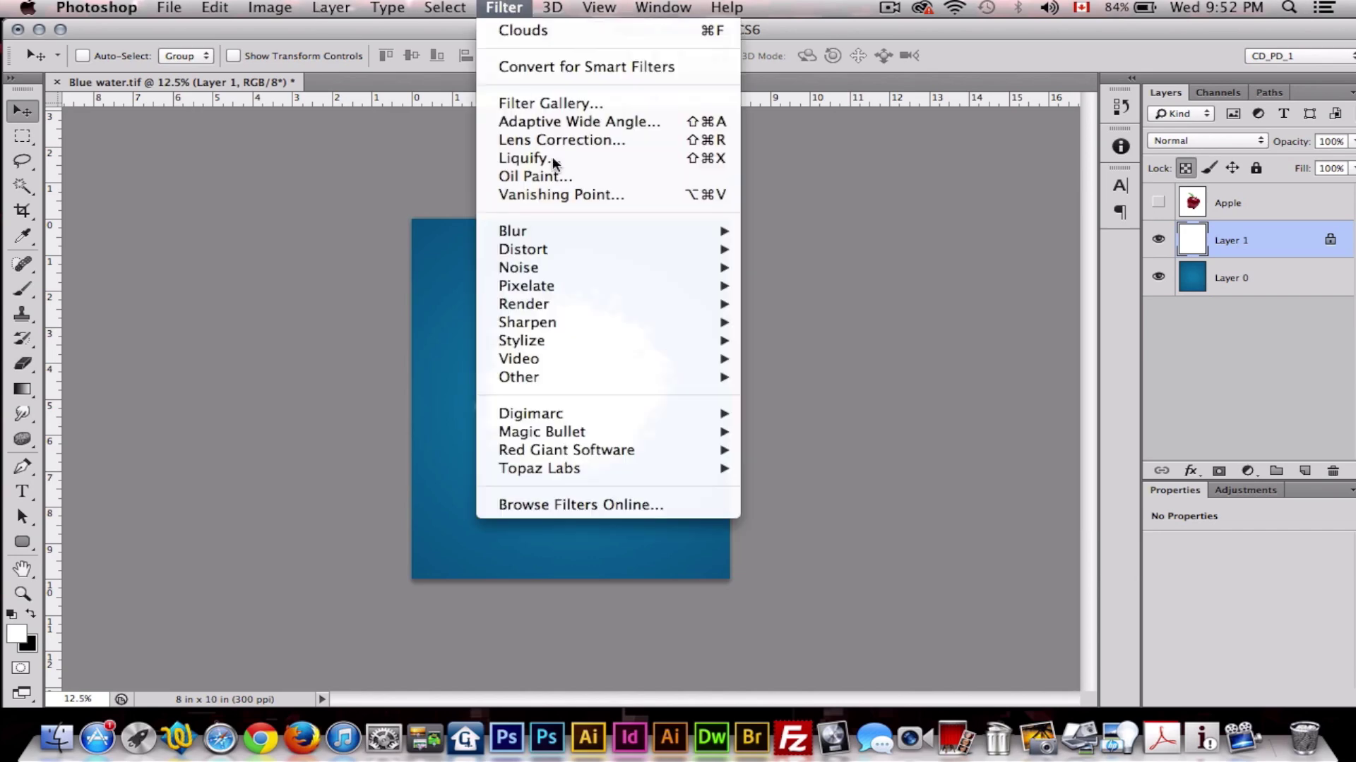
{"action": "mouse_move", "coordinate": [595, 233]}
{"action": "mouse_move", "coordinate": [612, 304]}
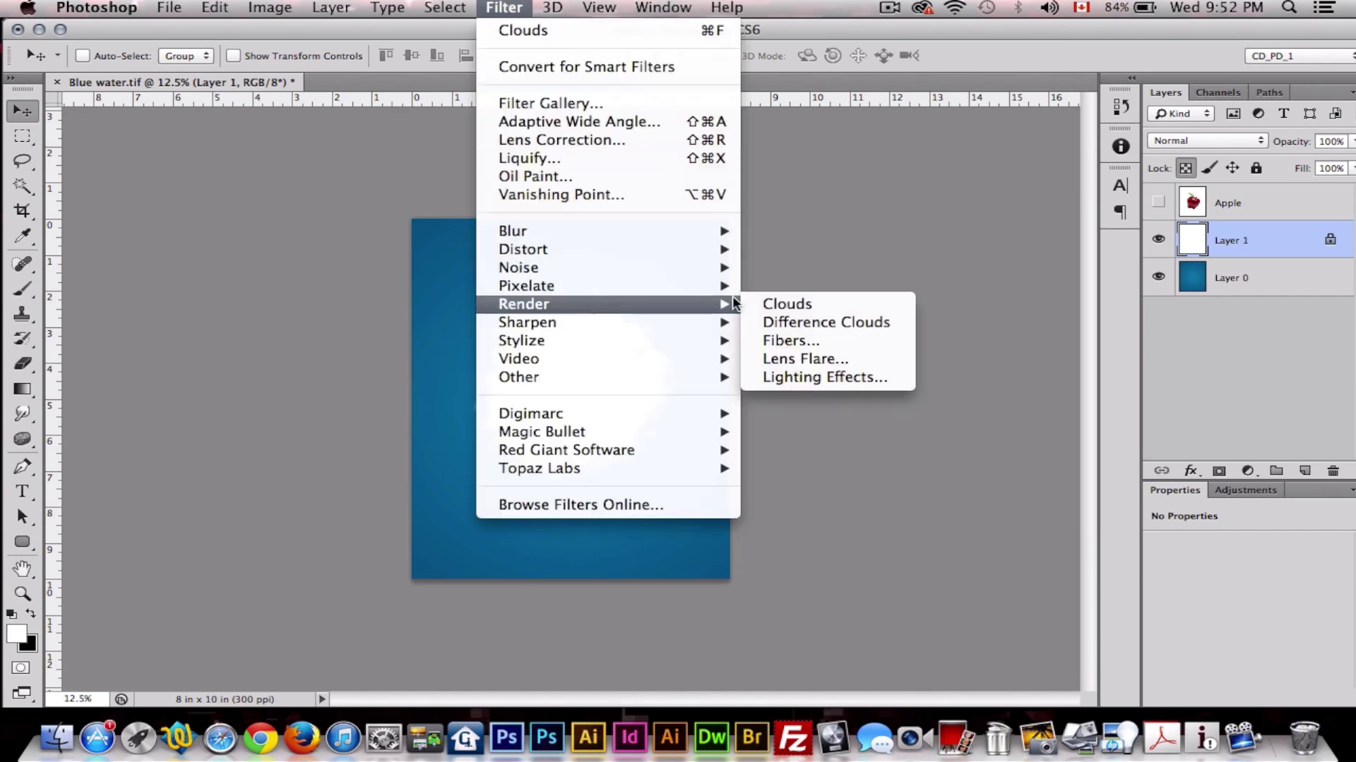
{"action": "left_click", "coordinate": [808, 298]}
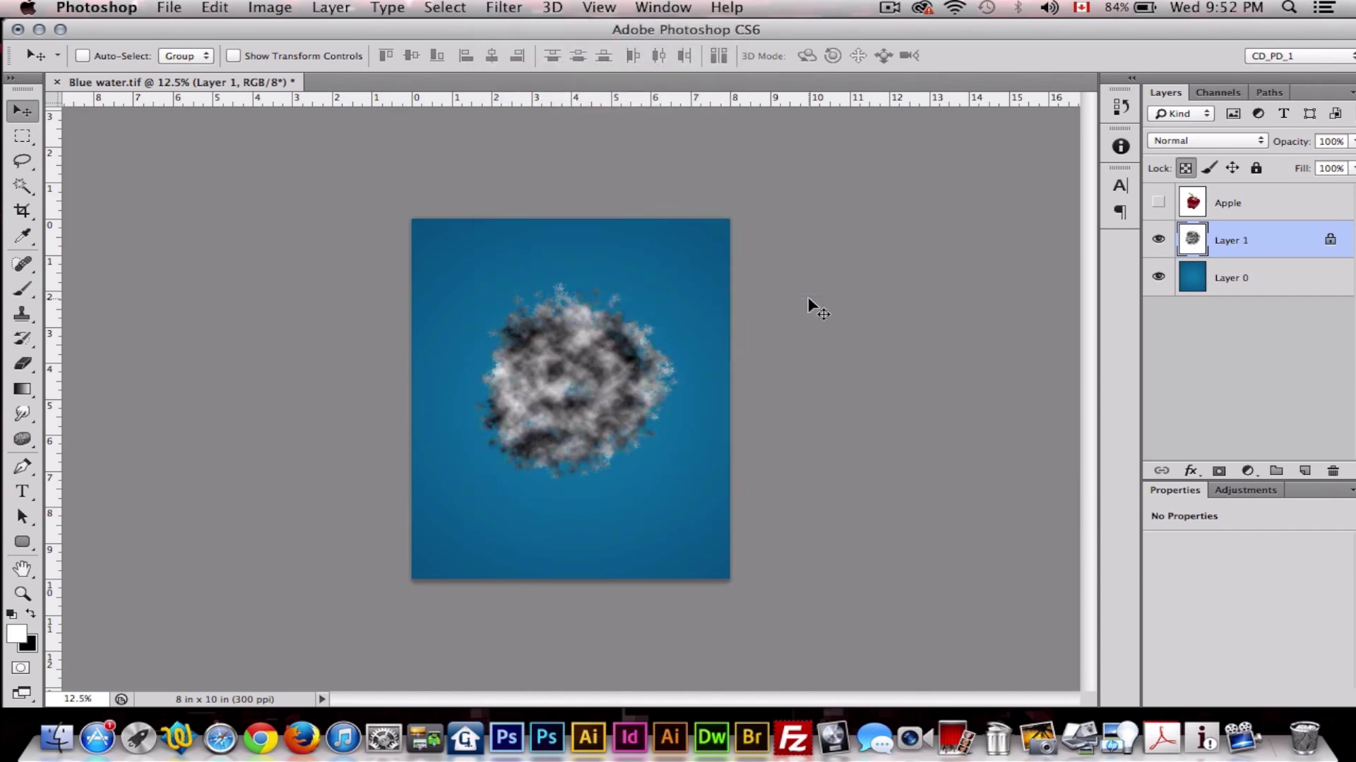
{"action": "key", "text": "super+f"}
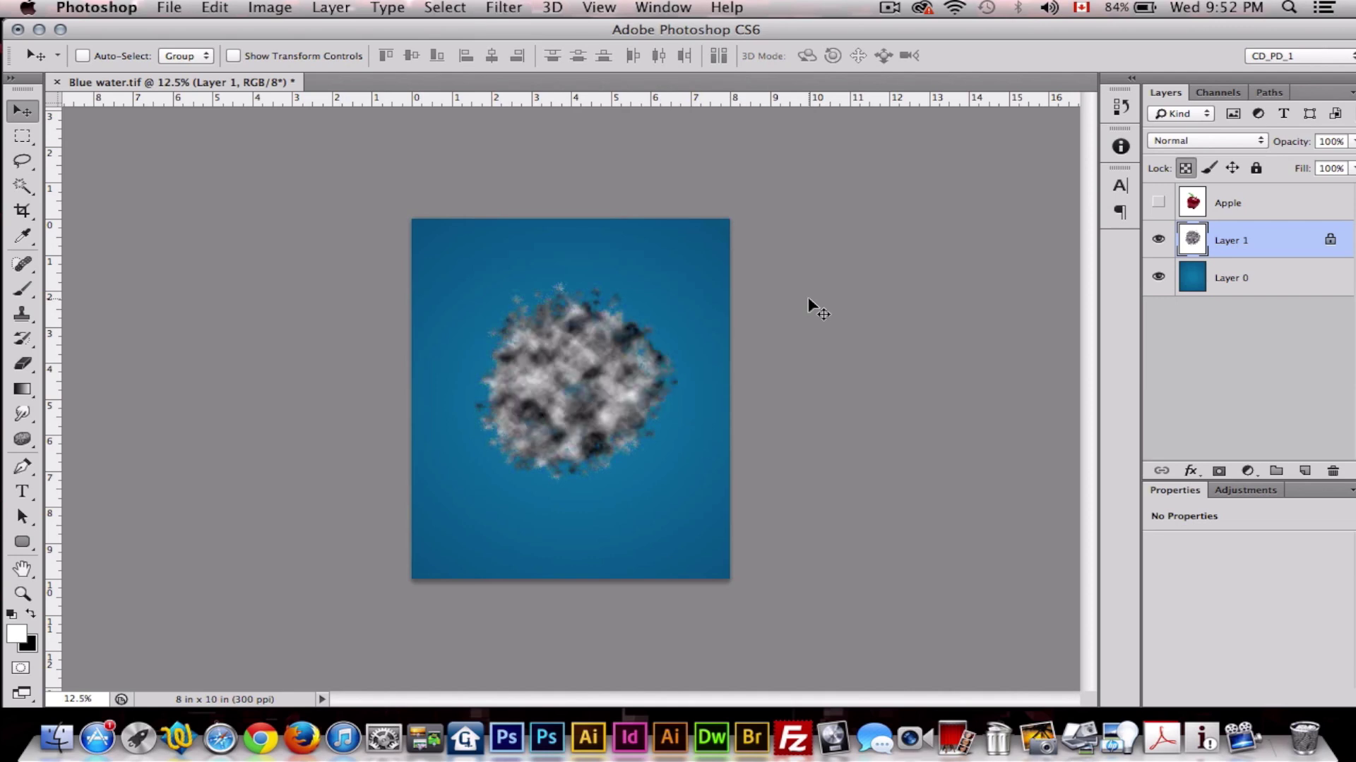
{"action": "key", "text": "super+f"}
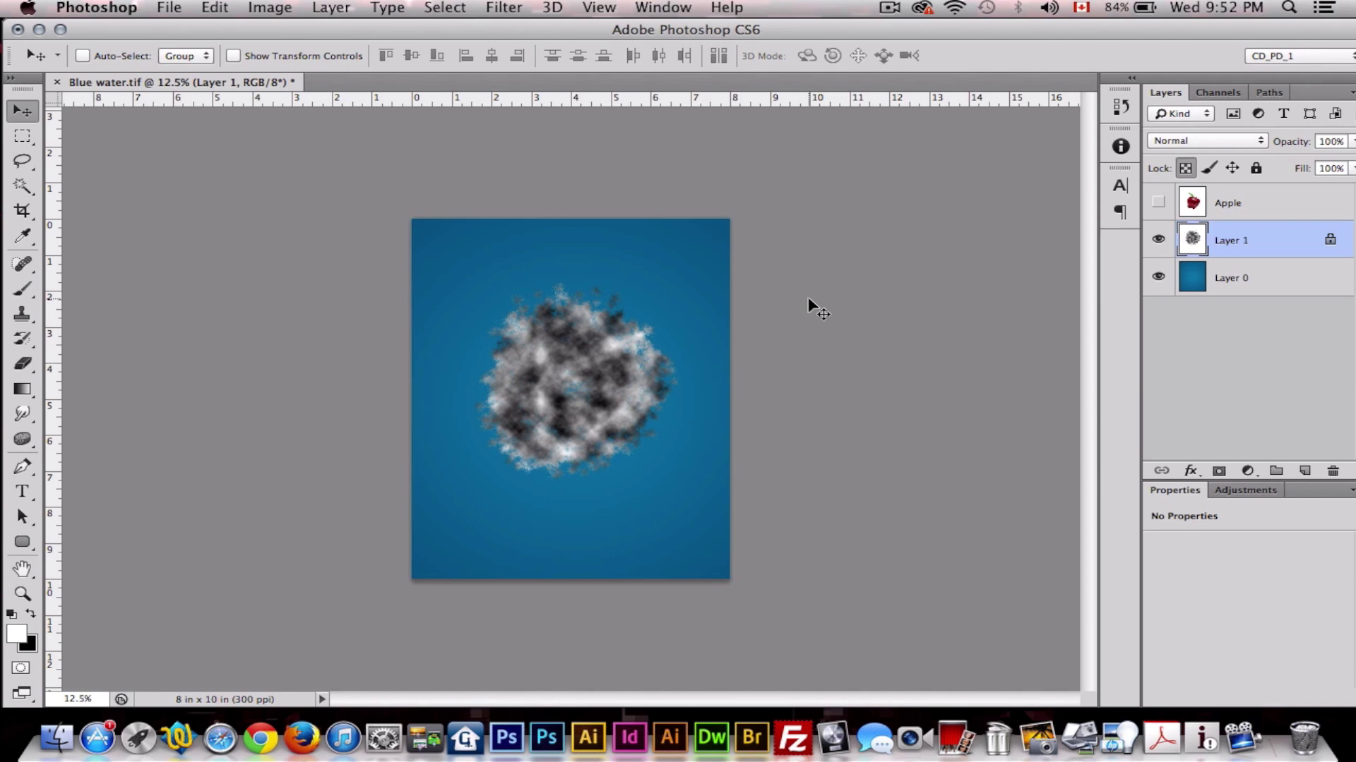
{"action": "key", "text": "super+f"}
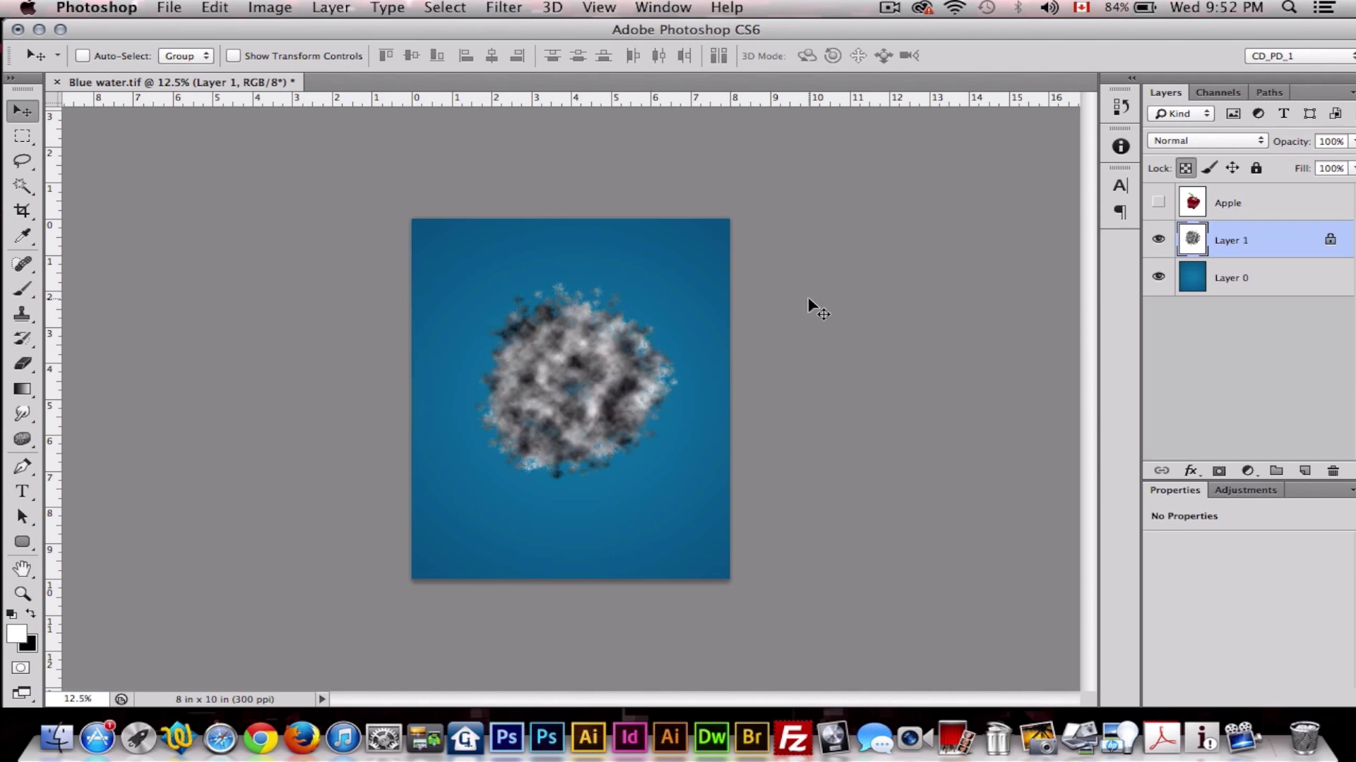
- Convert Layer 1 to a smart object with Convert for Smart Filters
{"action": "left_click", "coordinate": [498, 10]}
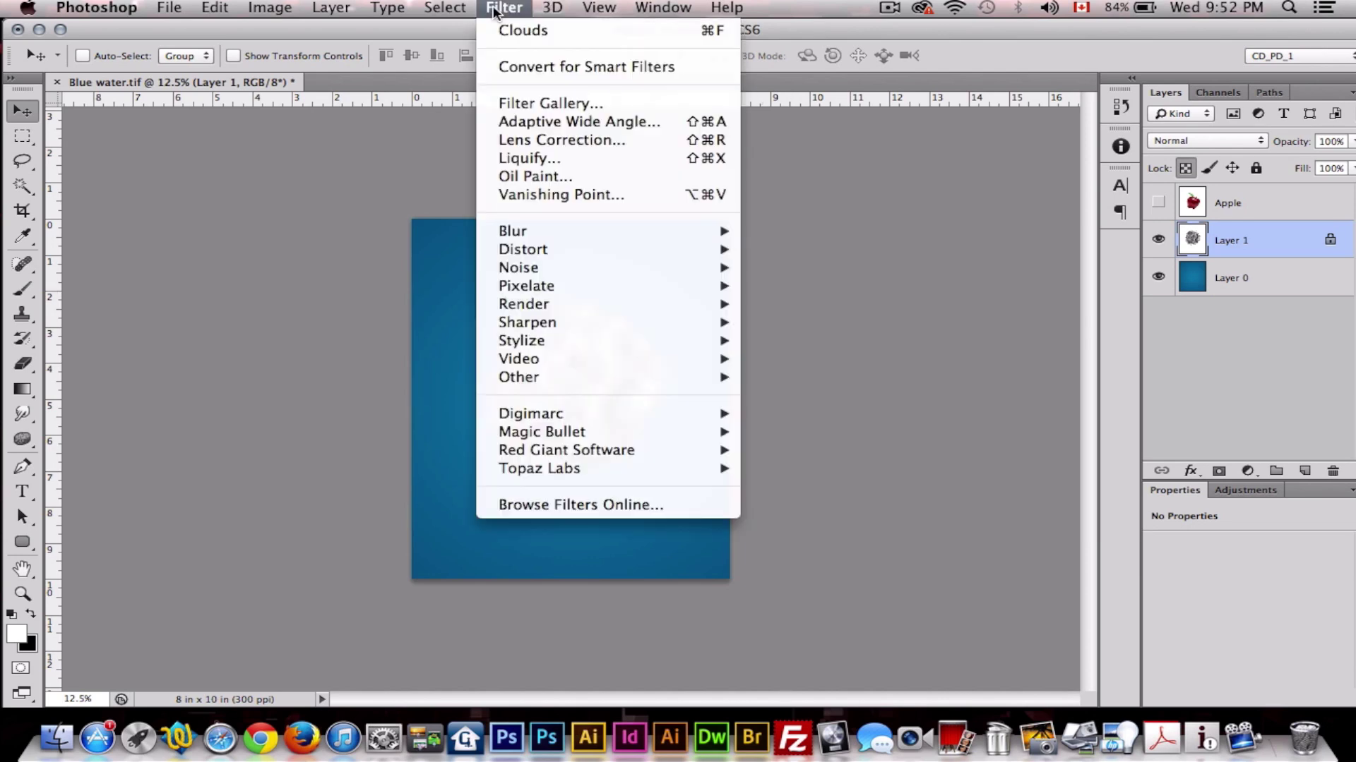
{"action": "left_click", "coordinate": [527, 63]}
{"action": "left_click", "coordinate": [837, 307]}
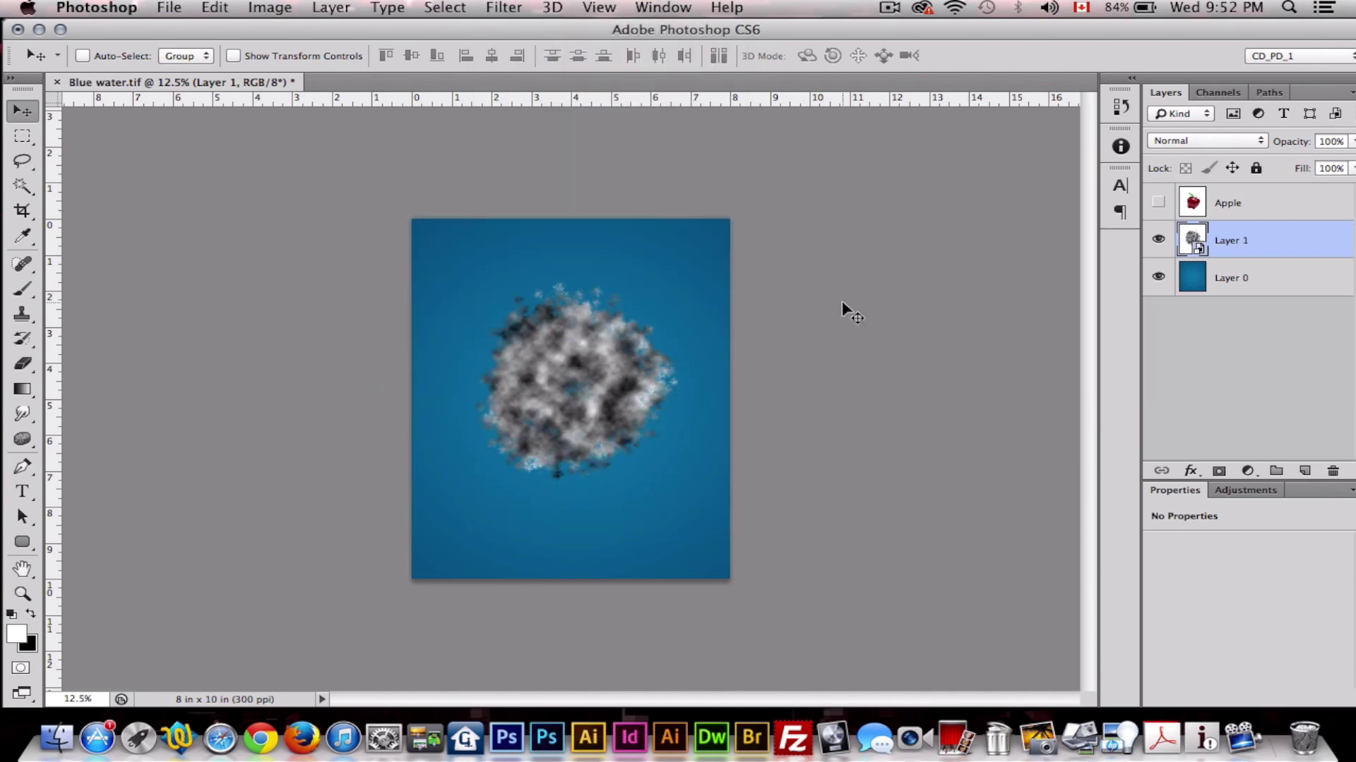
{"action": "left_click", "coordinate": [501, 9]}
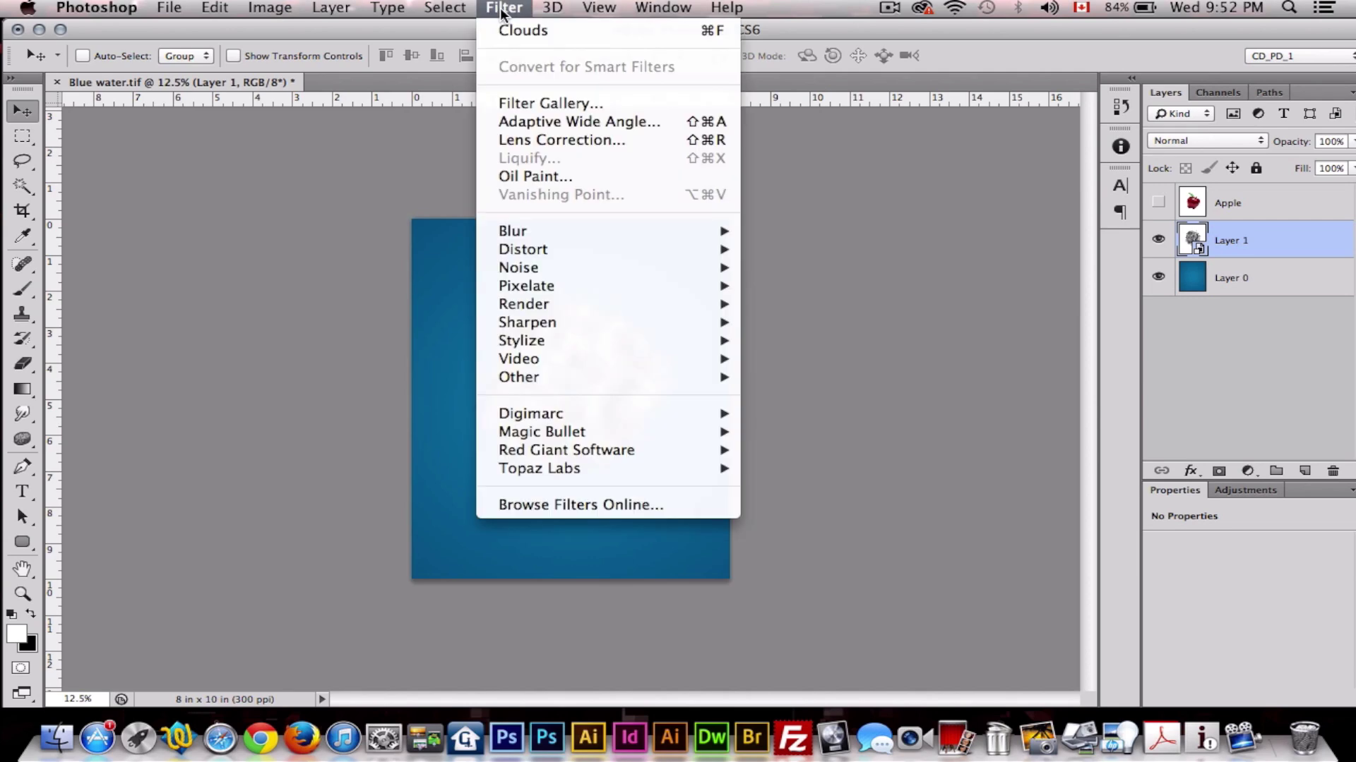
- Apply the Artistic Plastic Wrap effect from the Filter Gallery to Layer 1
{"action": "mouse_move", "coordinate": [569, 266]}
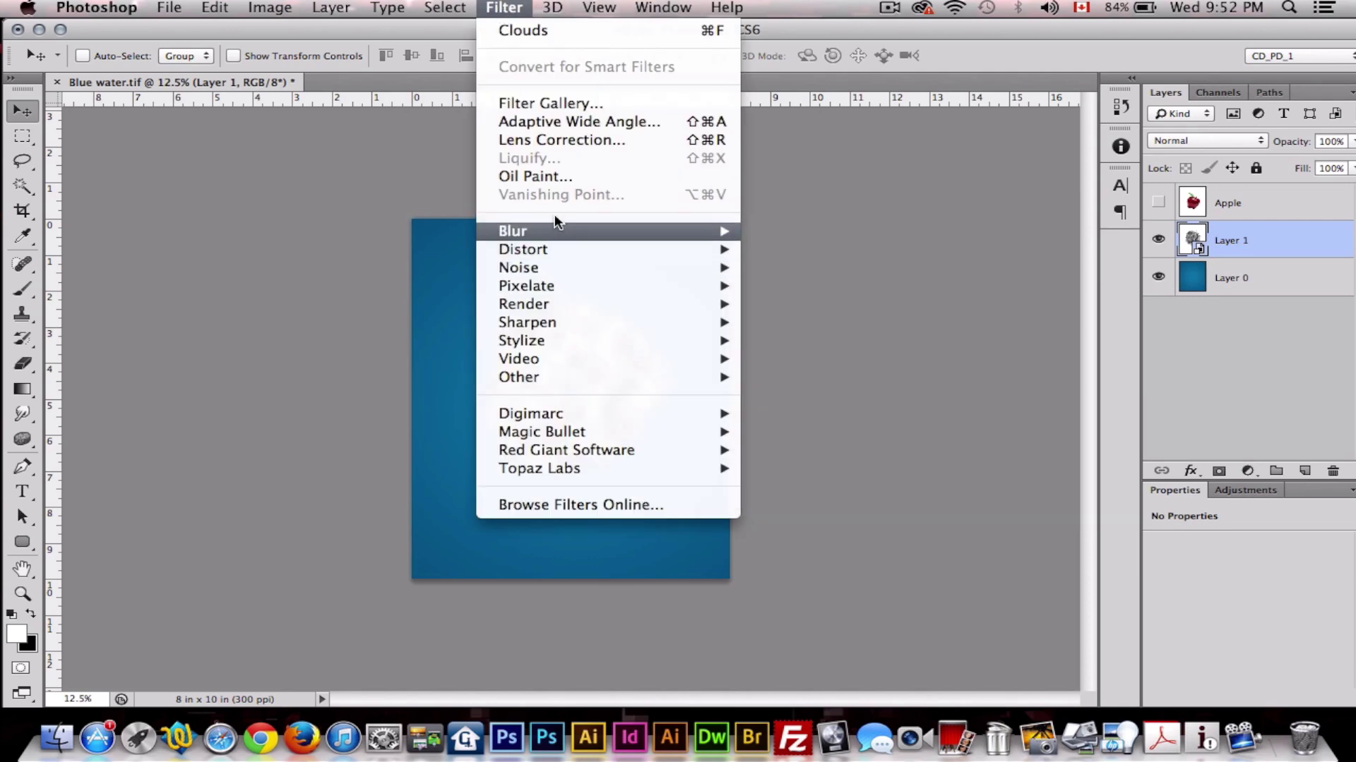
{"action": "left_click", "coordinate": [554, 105]}
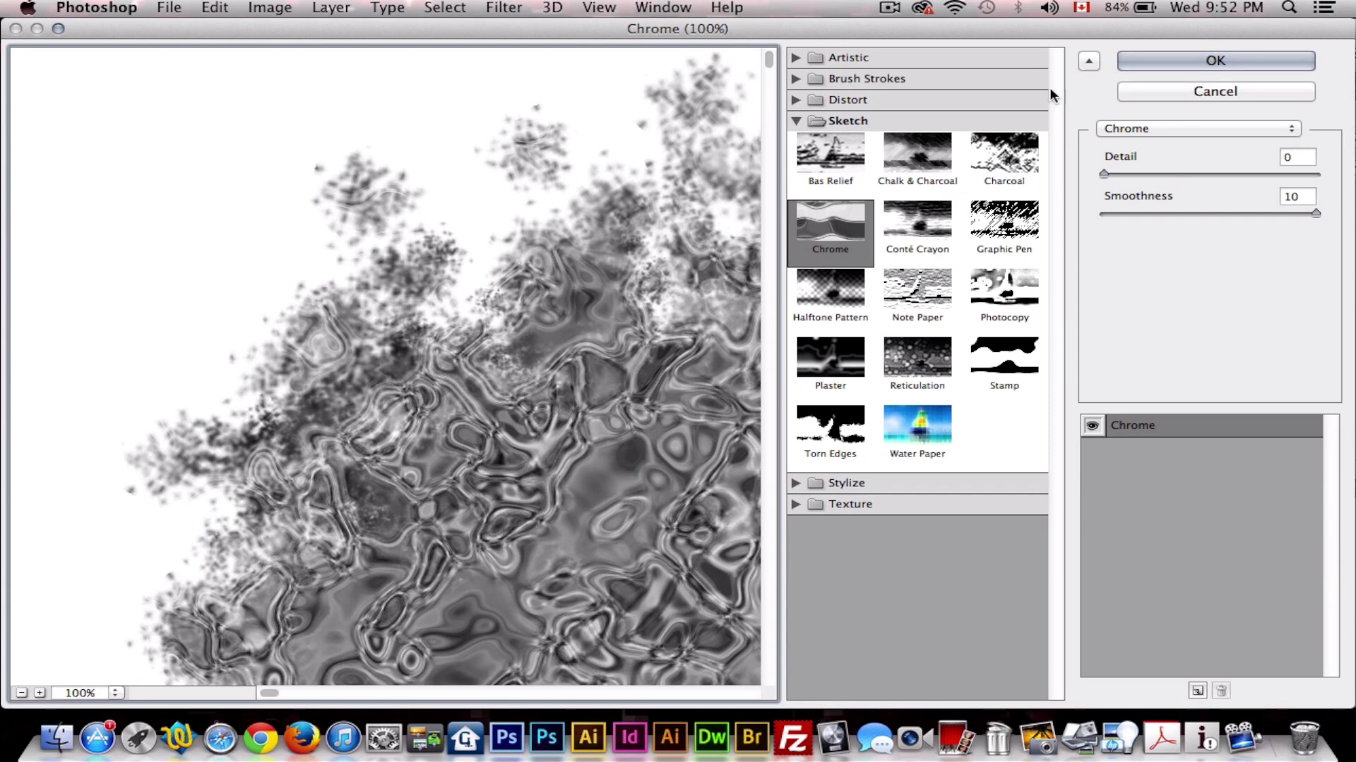
{"action": "left_click", "coordinate": [916, 50]}
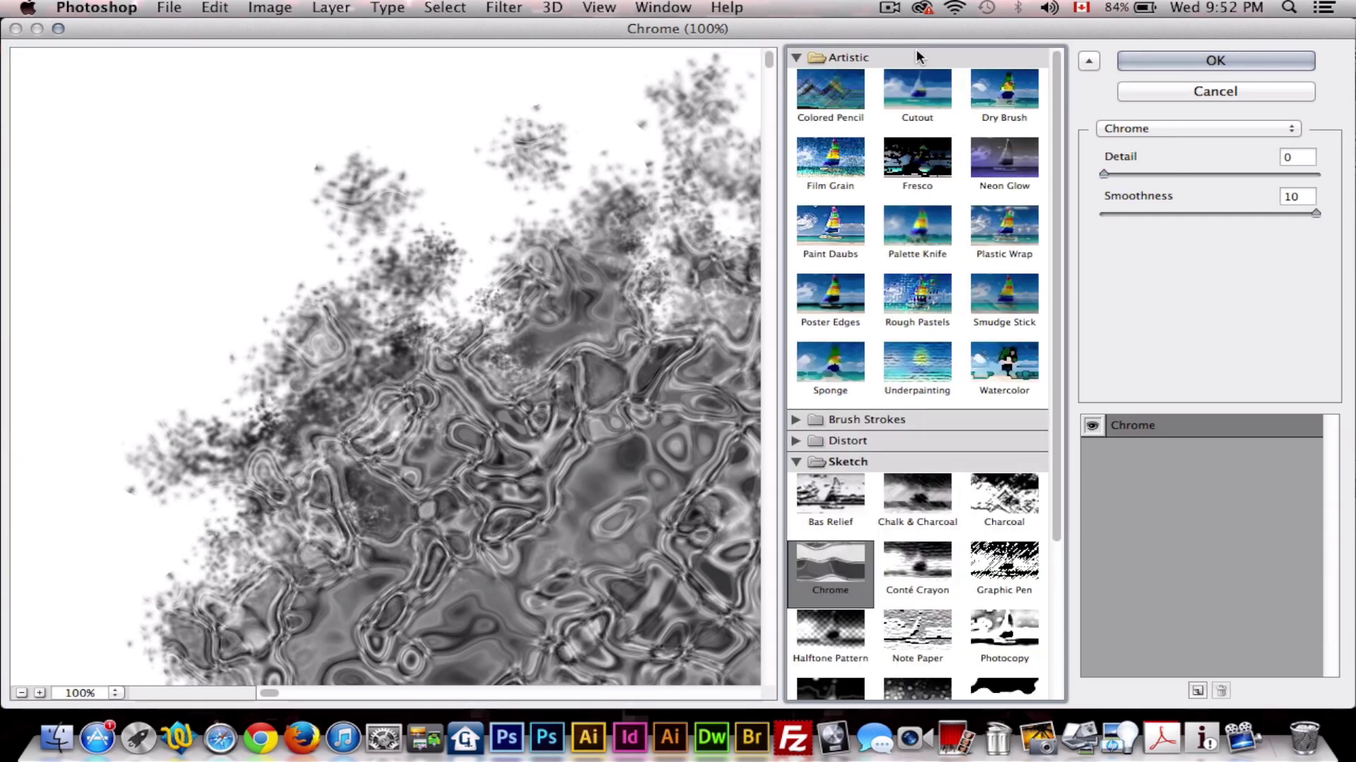
{"action": "left_click", "coordinate": [1297, 128]}
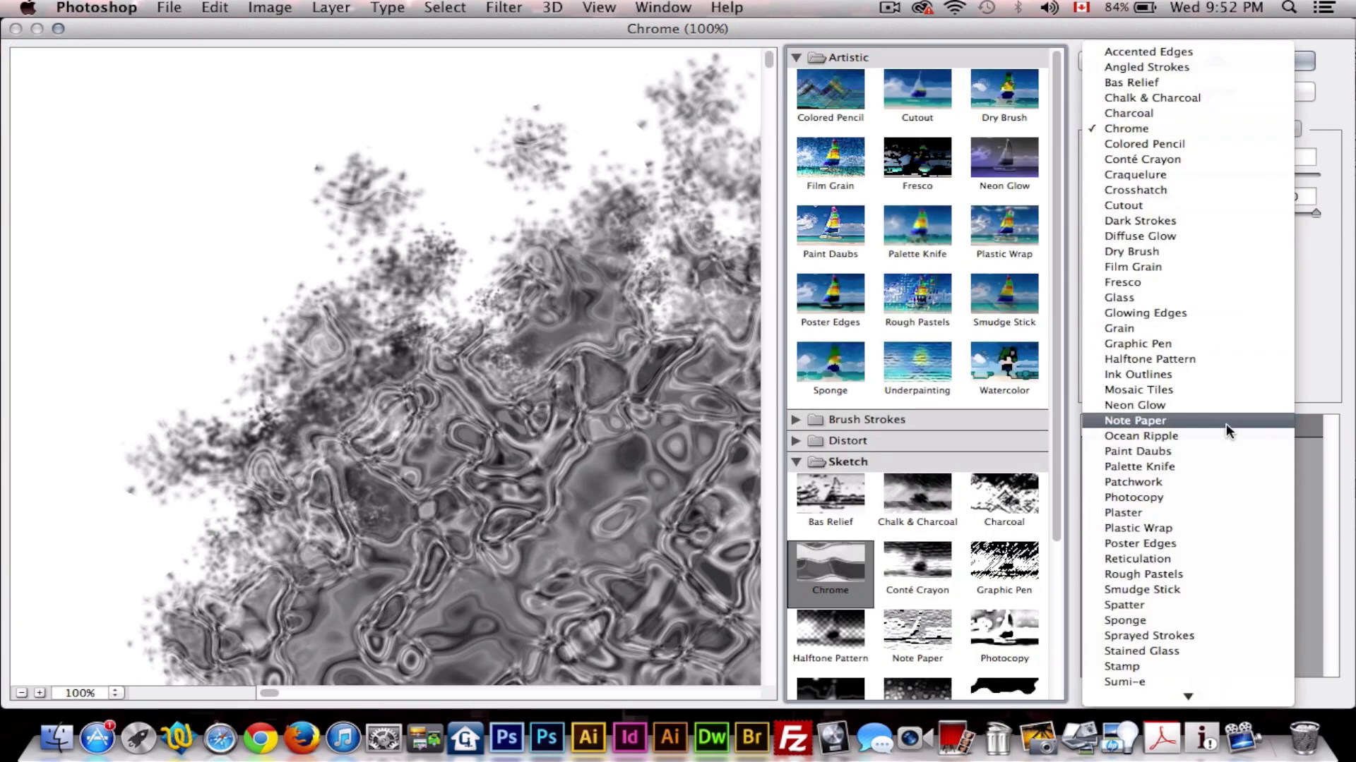
{"action": "left_click", "coordinate": [1193, 526]}
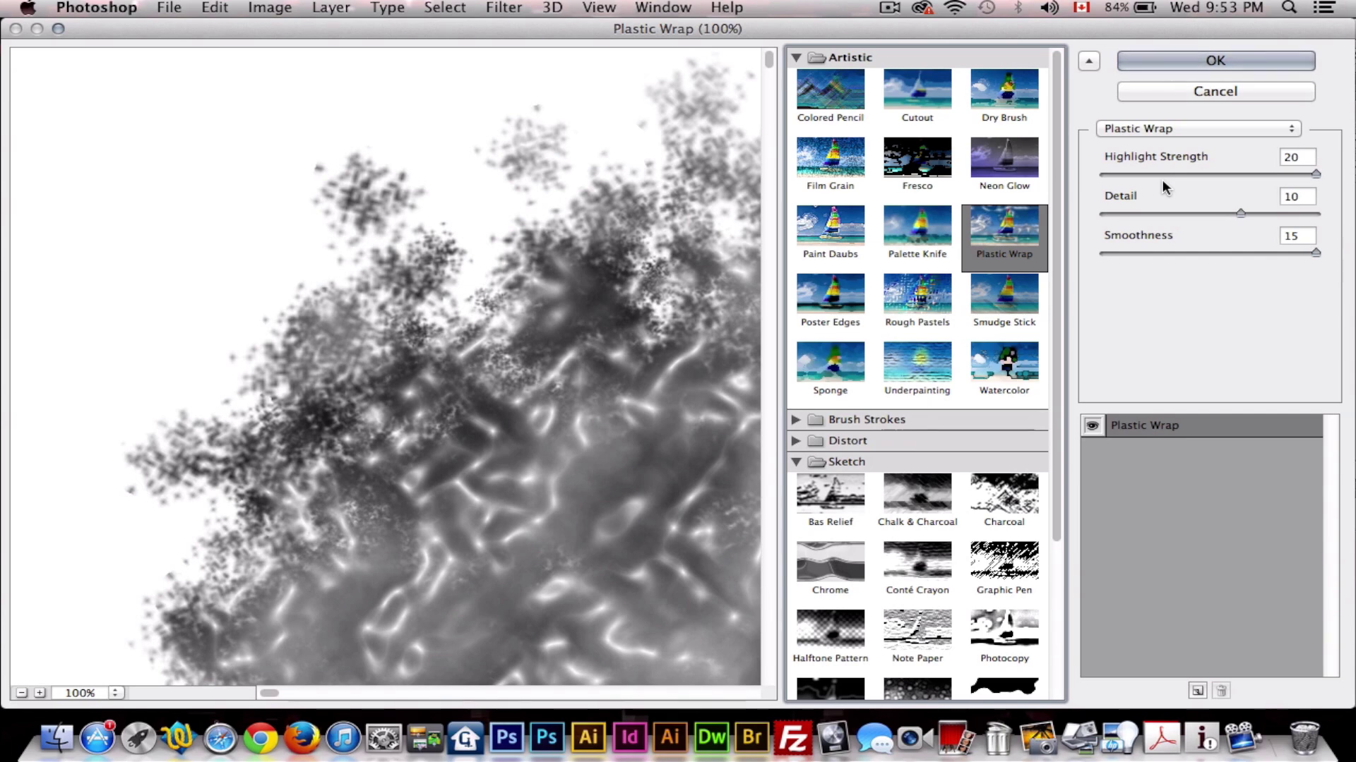
{"action": "left_click", "coordinate": [1196, 61]}
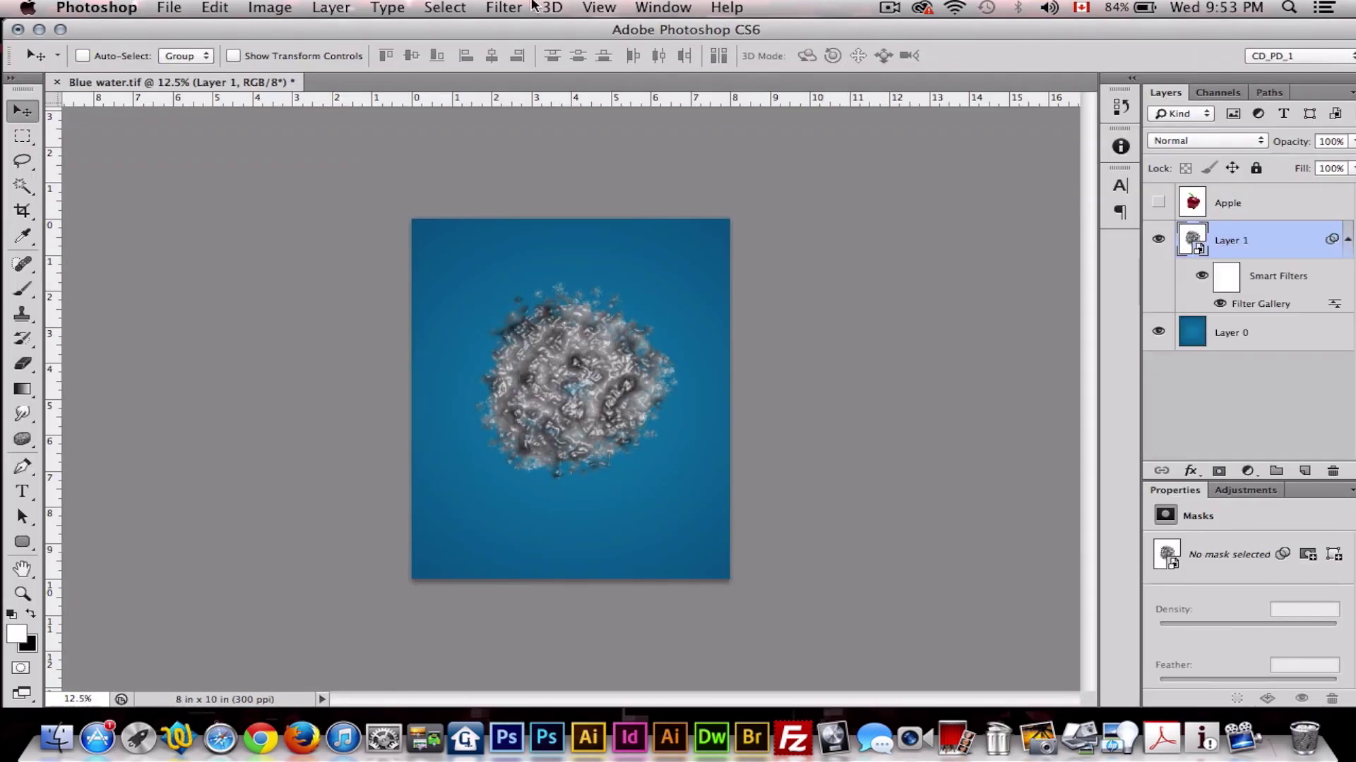
- Apply the Chrome effect to the splash from the Filter Gallery
{"action": "left_click", "coordinate": [504, 7]}
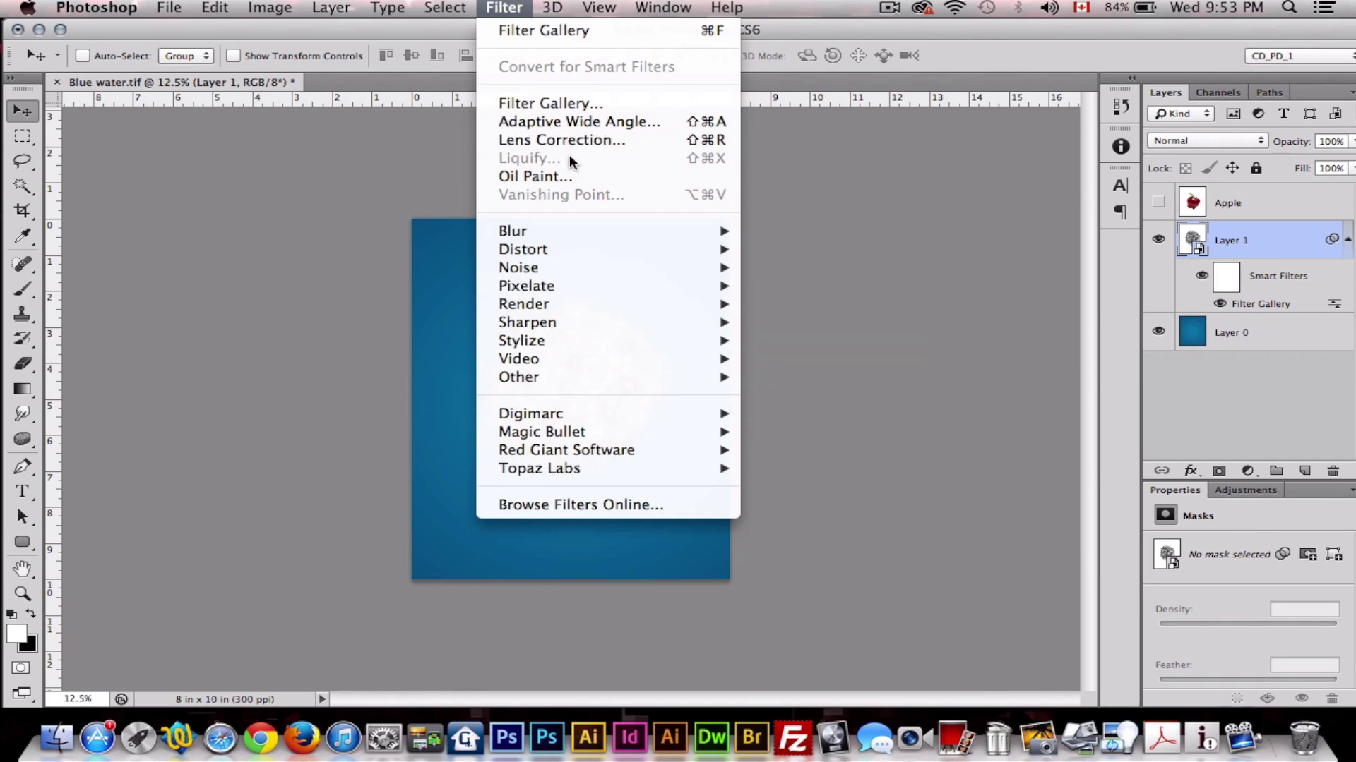
{"action": "mouse_move", "coordinate": [595, 302]}
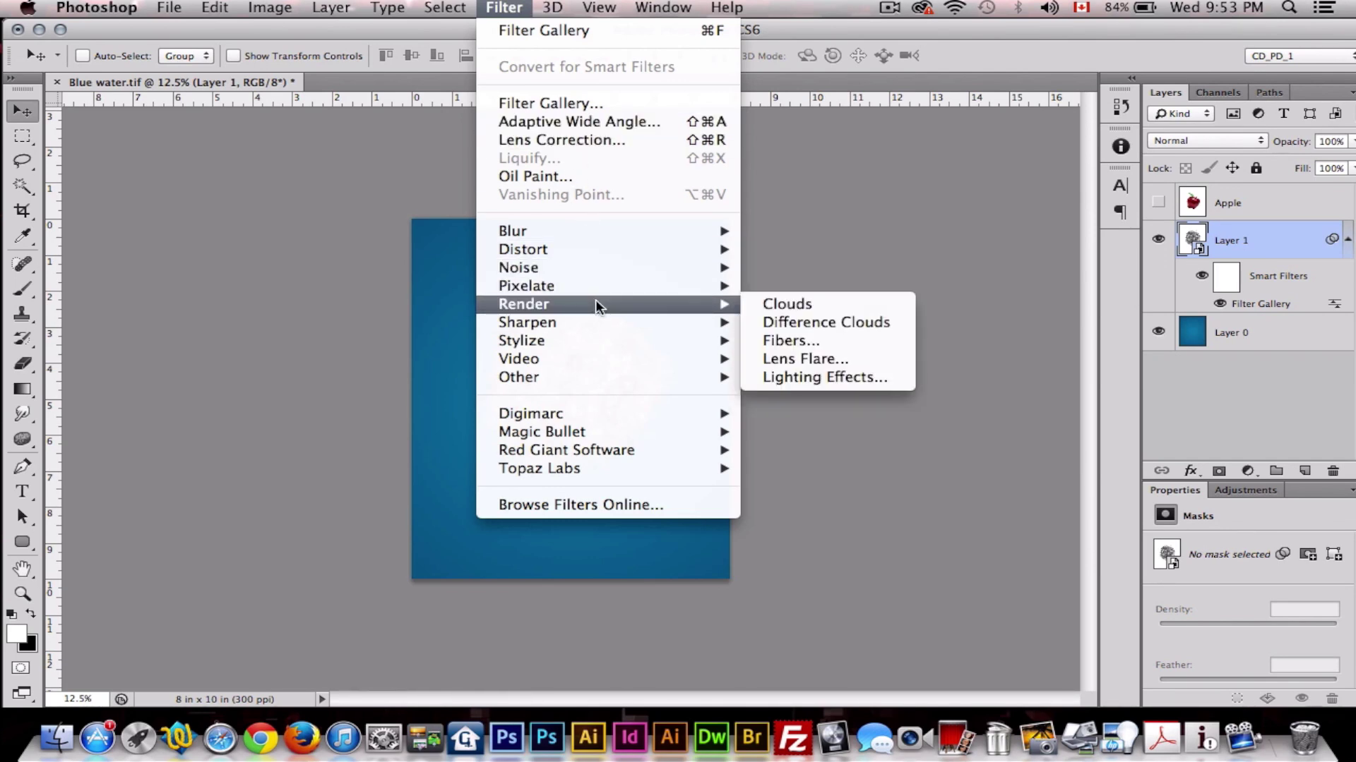
{"action": "left_click", "coordinate": [565, 99]}
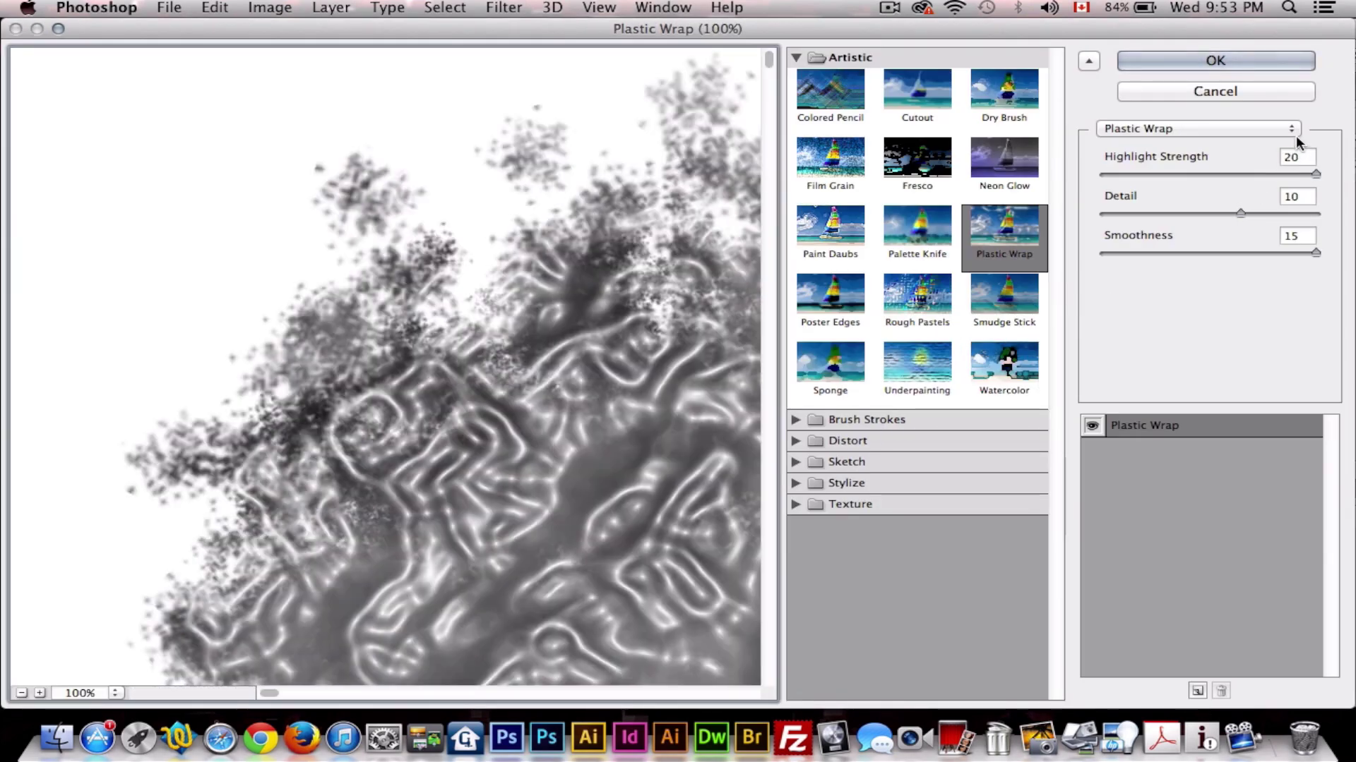
{"action": "left_click", "coordinate": [1292, 130]}
{"action": "scroll", "coordinate": [1179, 128], "scroll_direction": "up", "scroll_amount": 10}
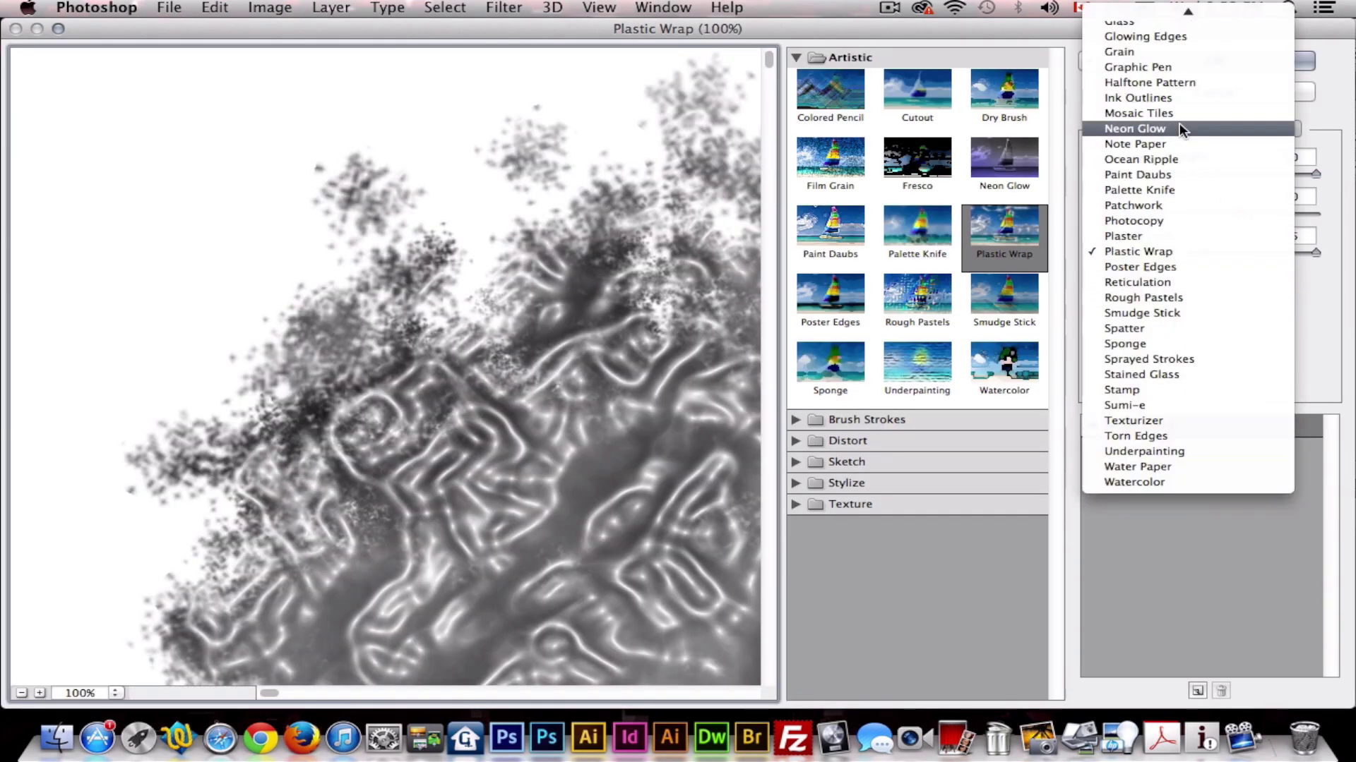
{"action": "scroll", "coordinate": [1179, 125], "scroll_direction": "up", "scroll_amount": 4}
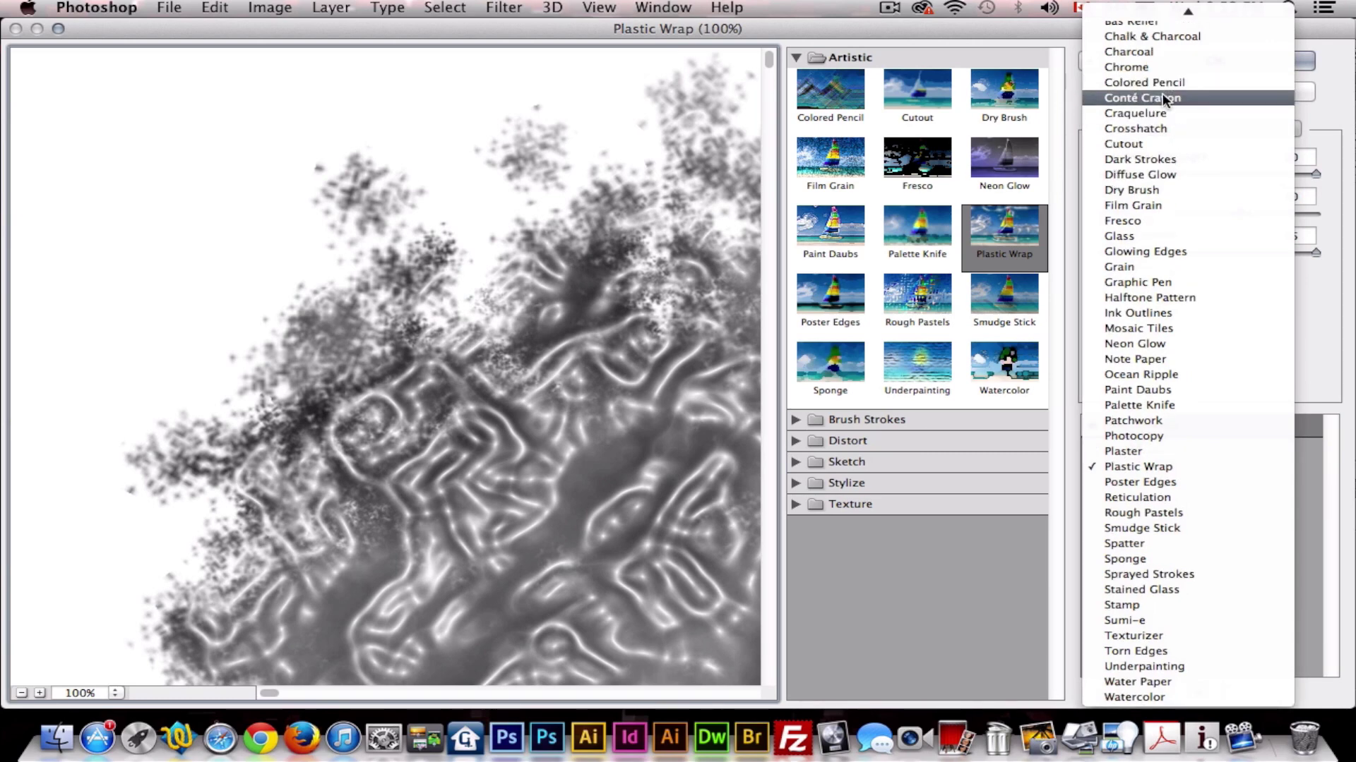
{"action": "left_click", "coordinate": [1144, 67]}
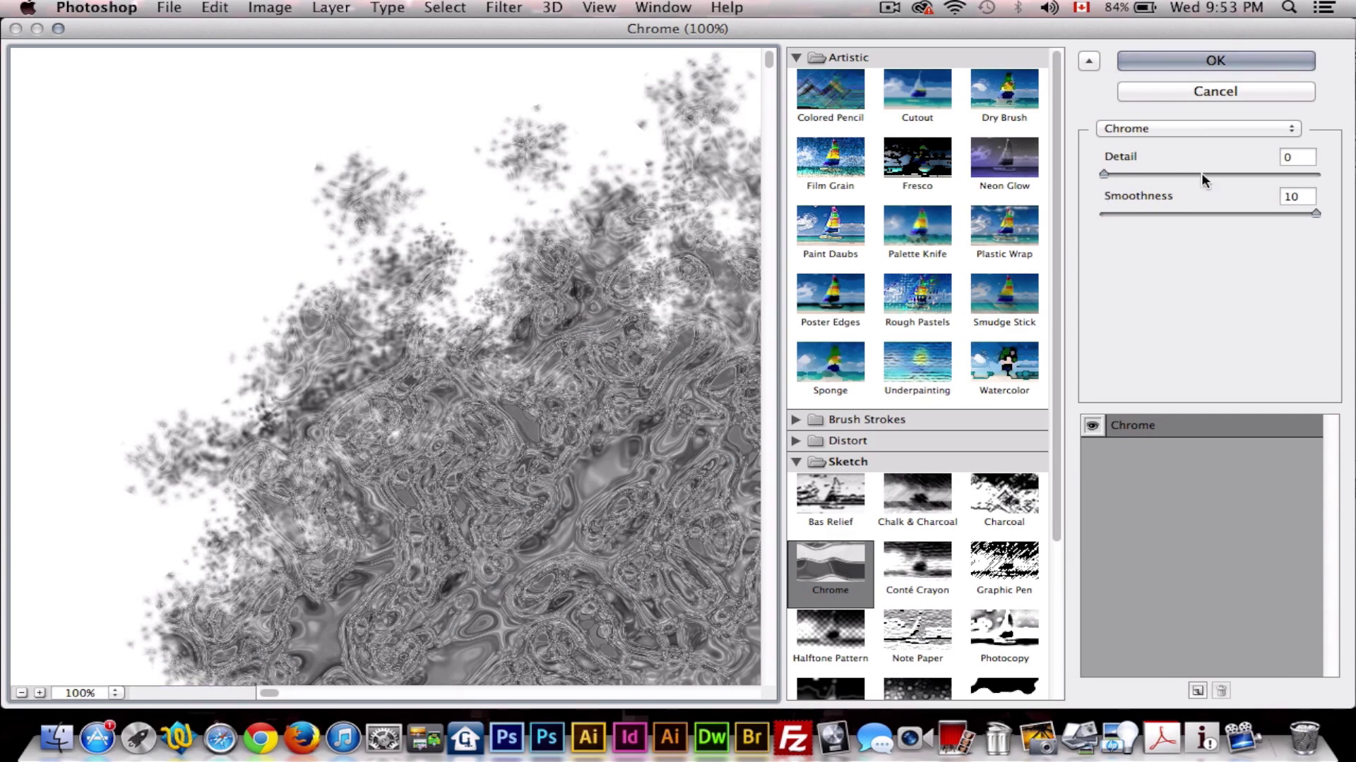
{"action": "left_click", "coordinate": [1241, 61]}
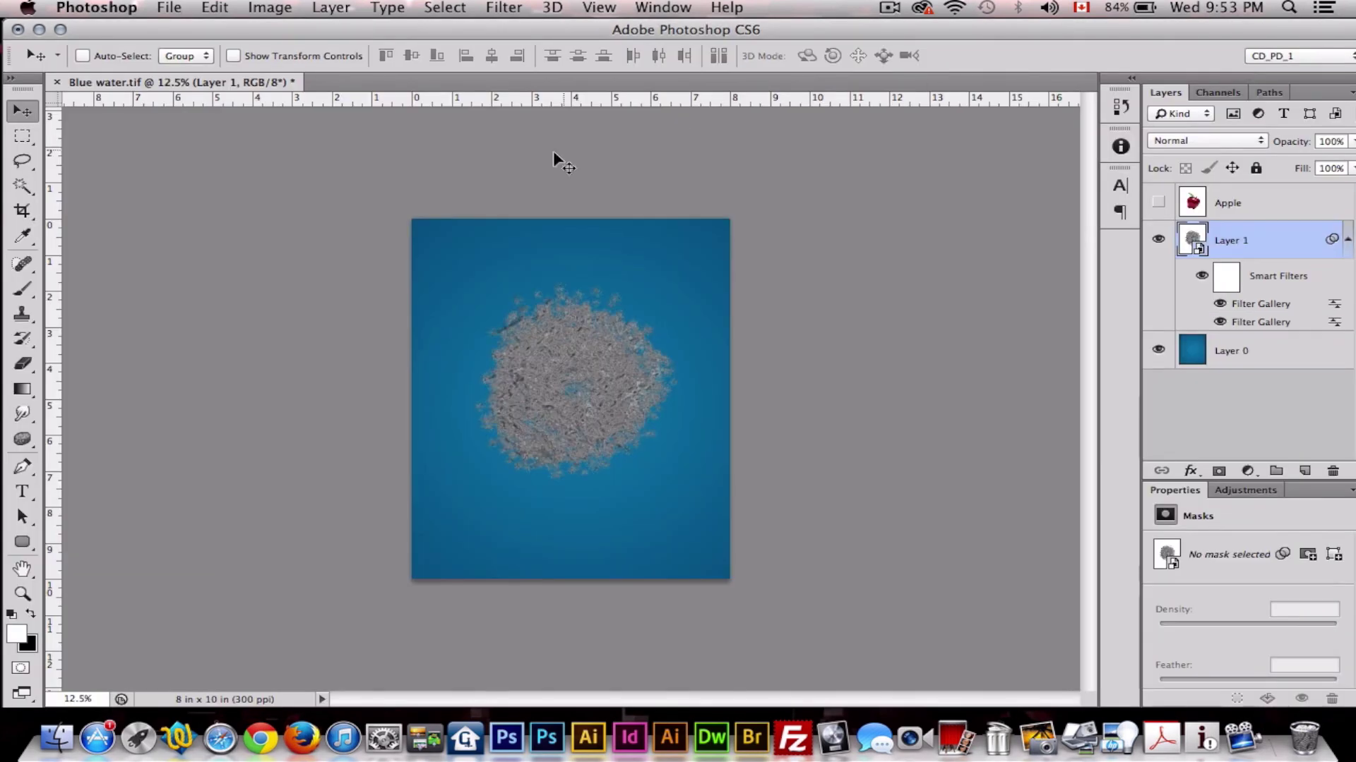
- Fade the Filter Gallery effect using Overlay blend mode
{"action": "left_click", "coordinate": [215, 8]}
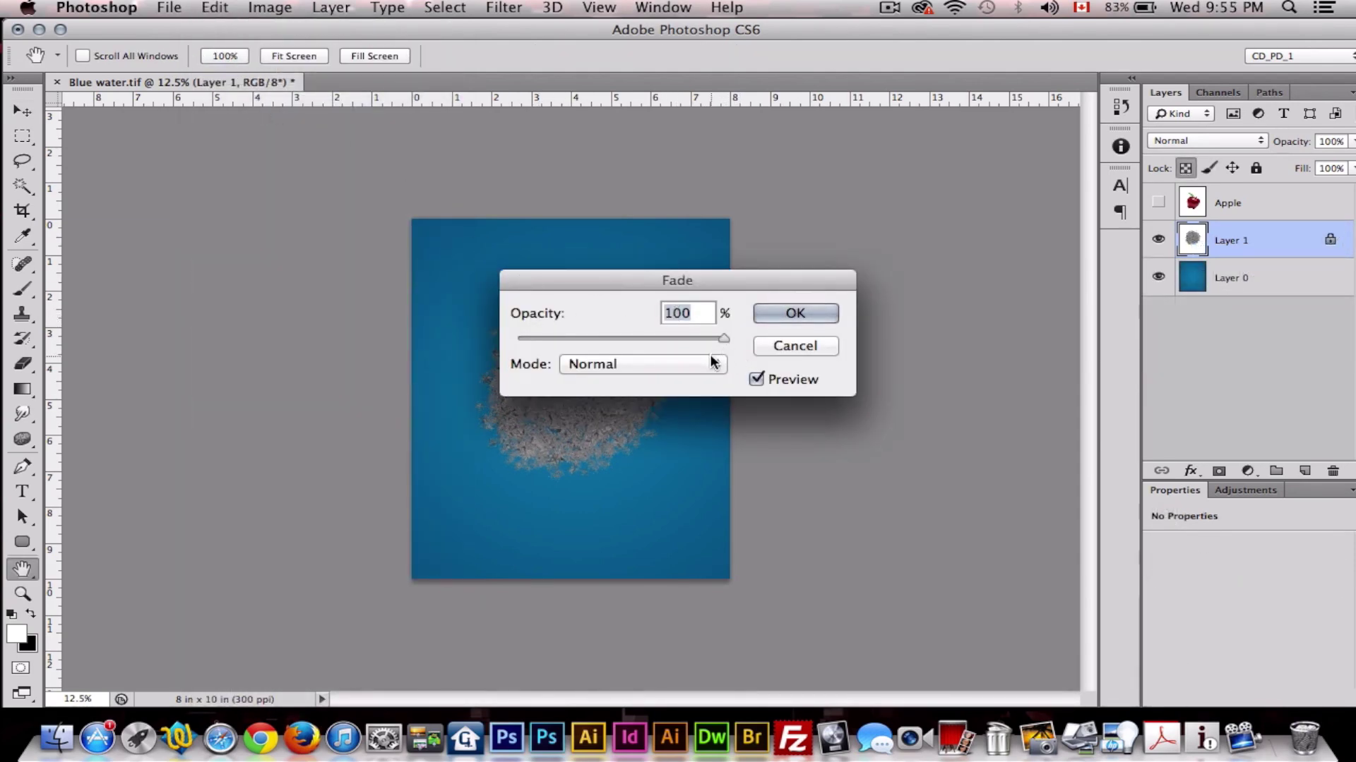
{"action": "left_click", "coordinate": [714, 364]}
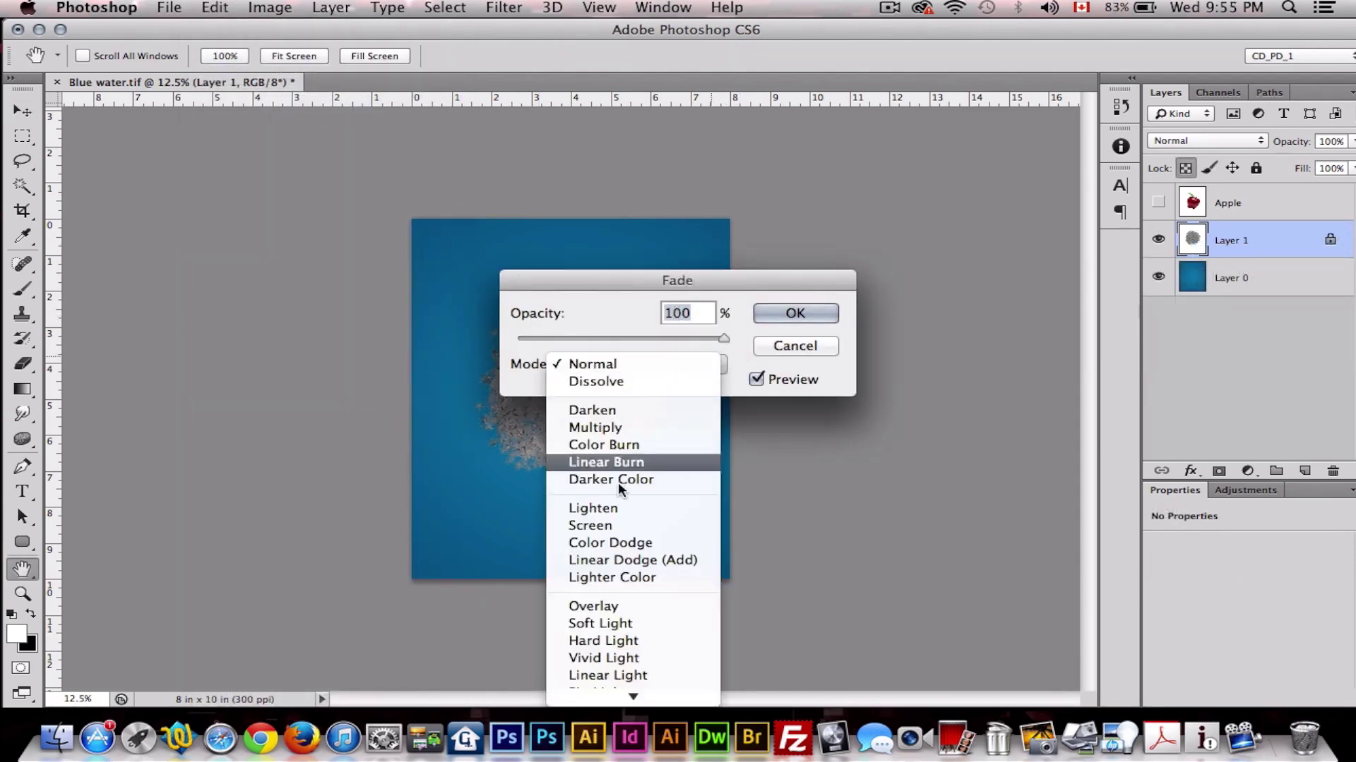
{"action": "left_click", "coordinate": [620, 605]}
{"action": "left_click", "coordinate": [802, 315]}
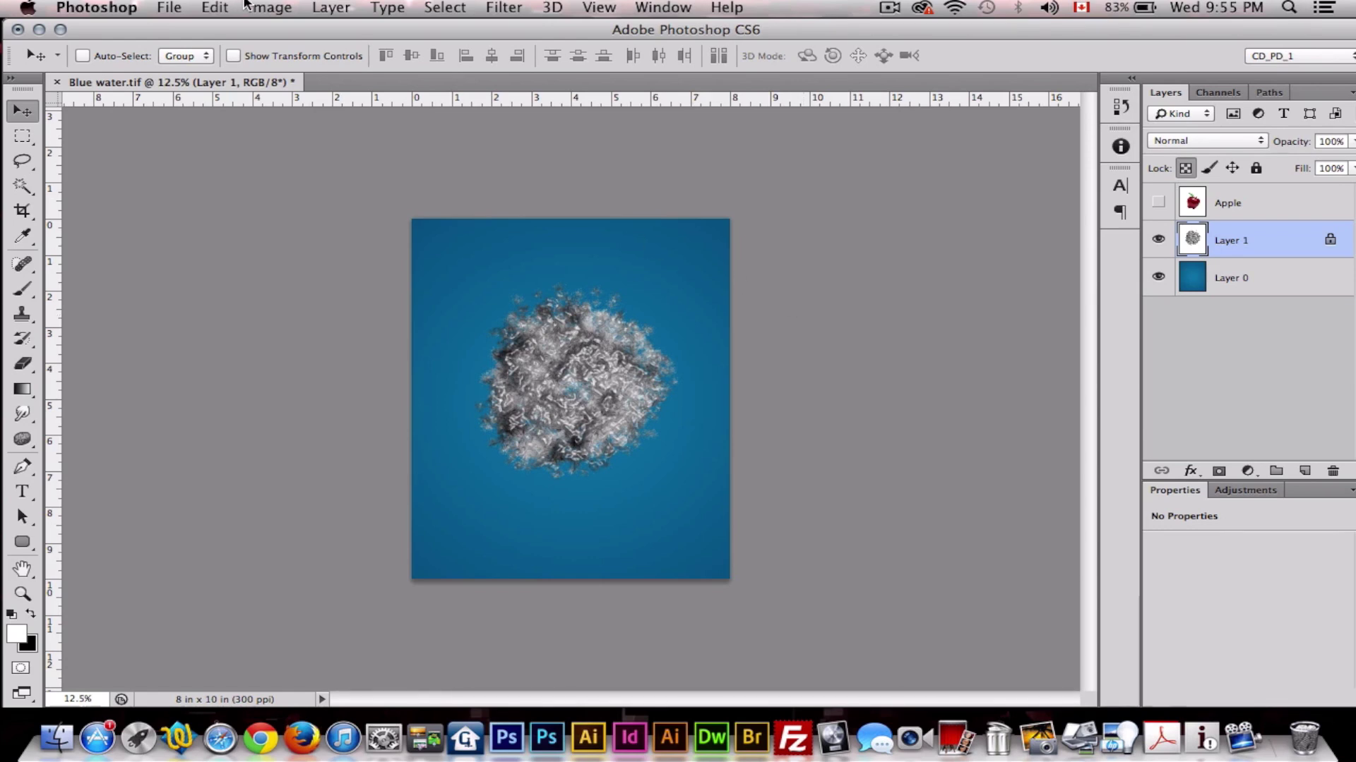
- Warp the splash, pulling its centre down into a cone and flaring both sides outward
{"action": "left_click", "coordinate": [216, 7]}
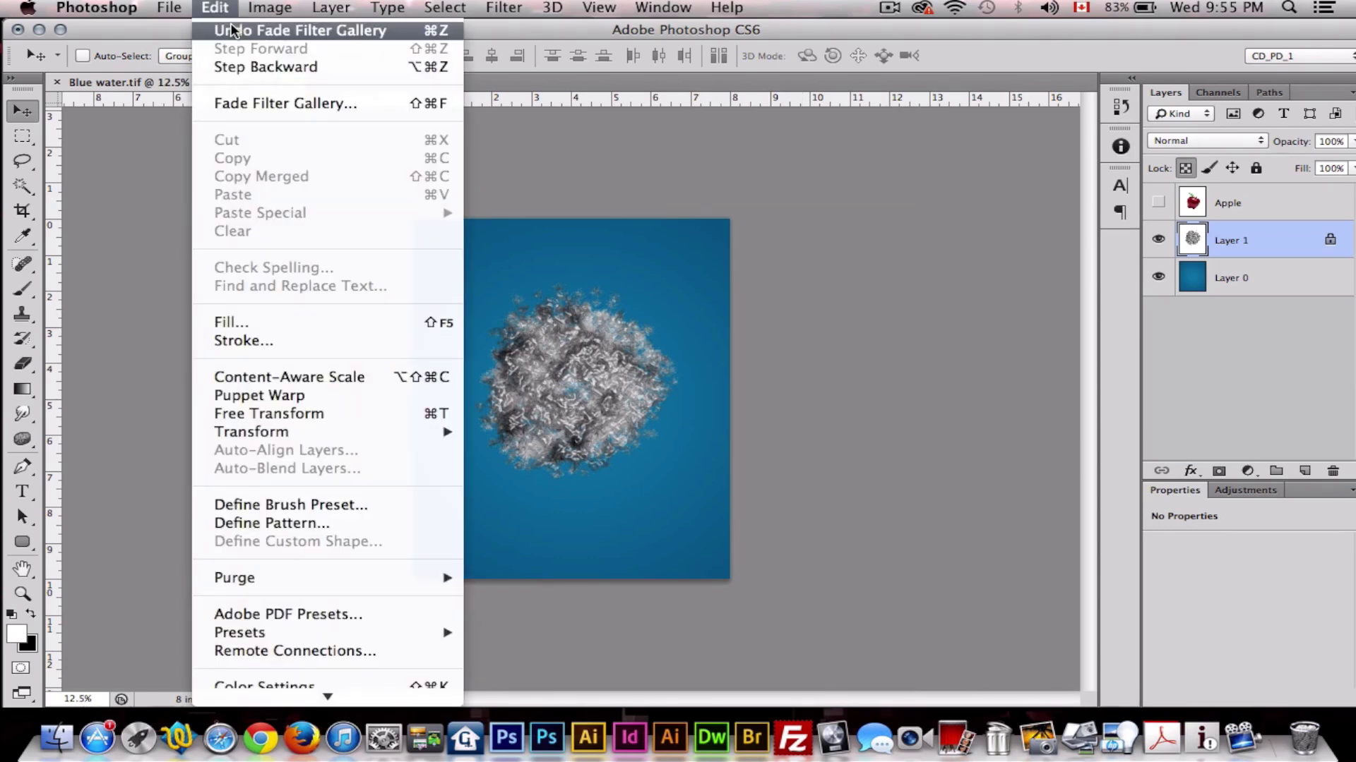
{"action": "mouse_move", "coordinate": [308, 433]}
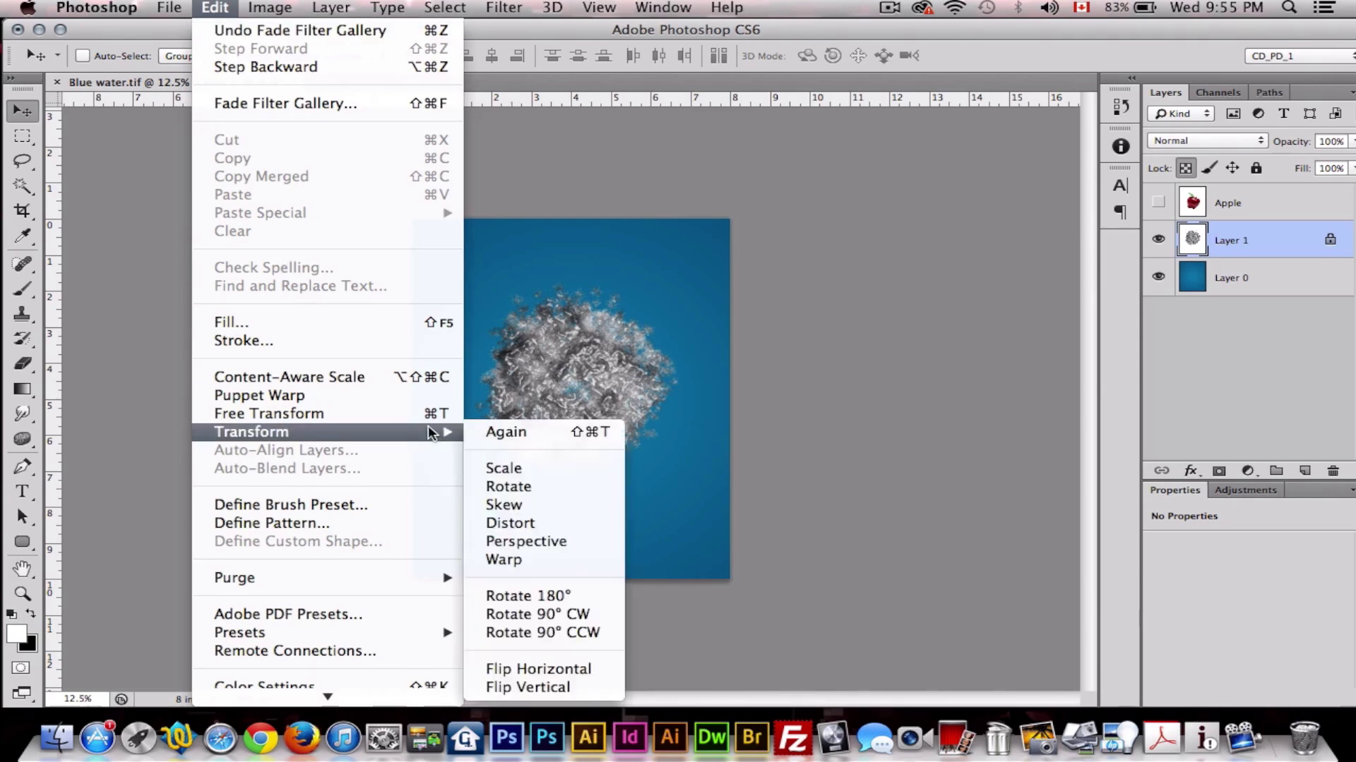
{"action": "left_click", "coordinate": [504, 560]}
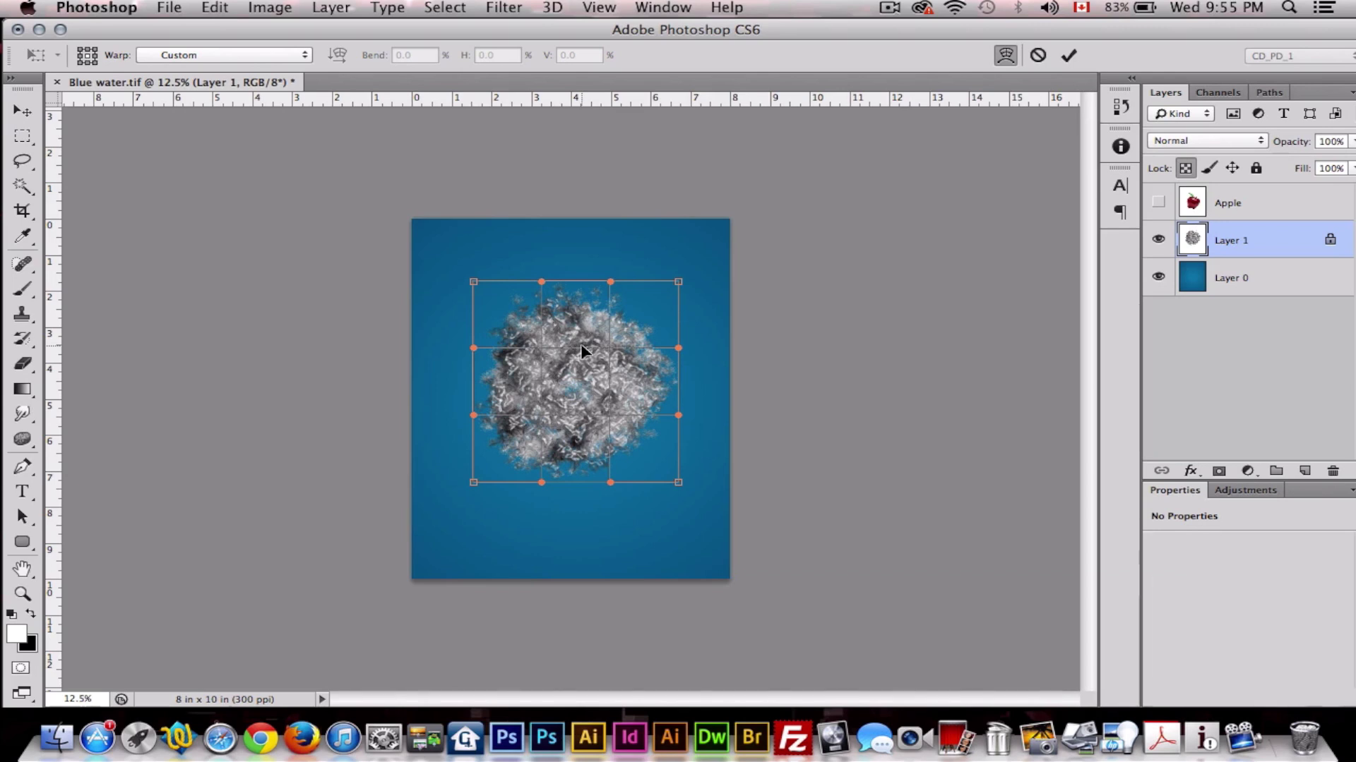
{"action": "left_click_drag", "start_coordinate": [574, 344], "coordinate": [577, 526]}
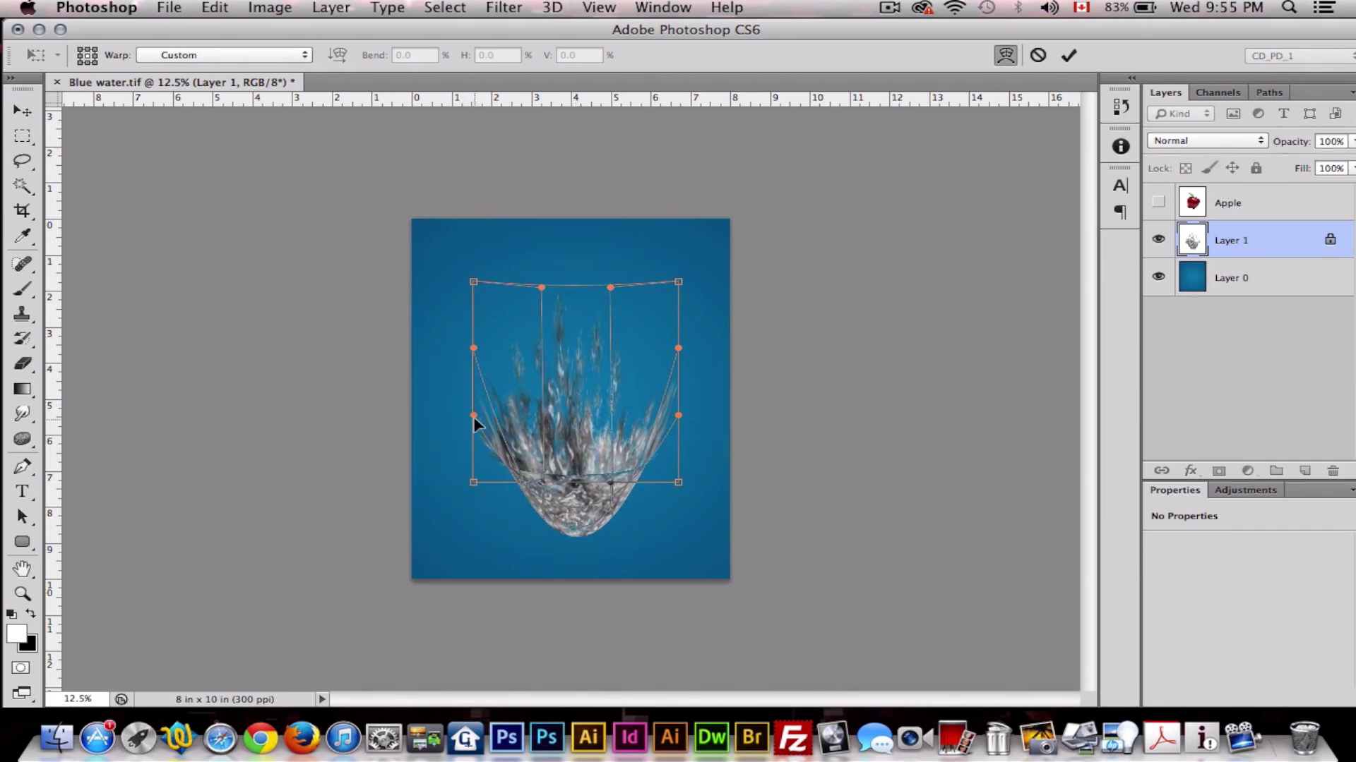
{"action": "left_click_drag", "start_coordinate": [474, 418], "coordinate": [431, 475]}
{"action": "left_click_drag", "start_coordinate": [676, 418], "coordinate": [714, 486]}
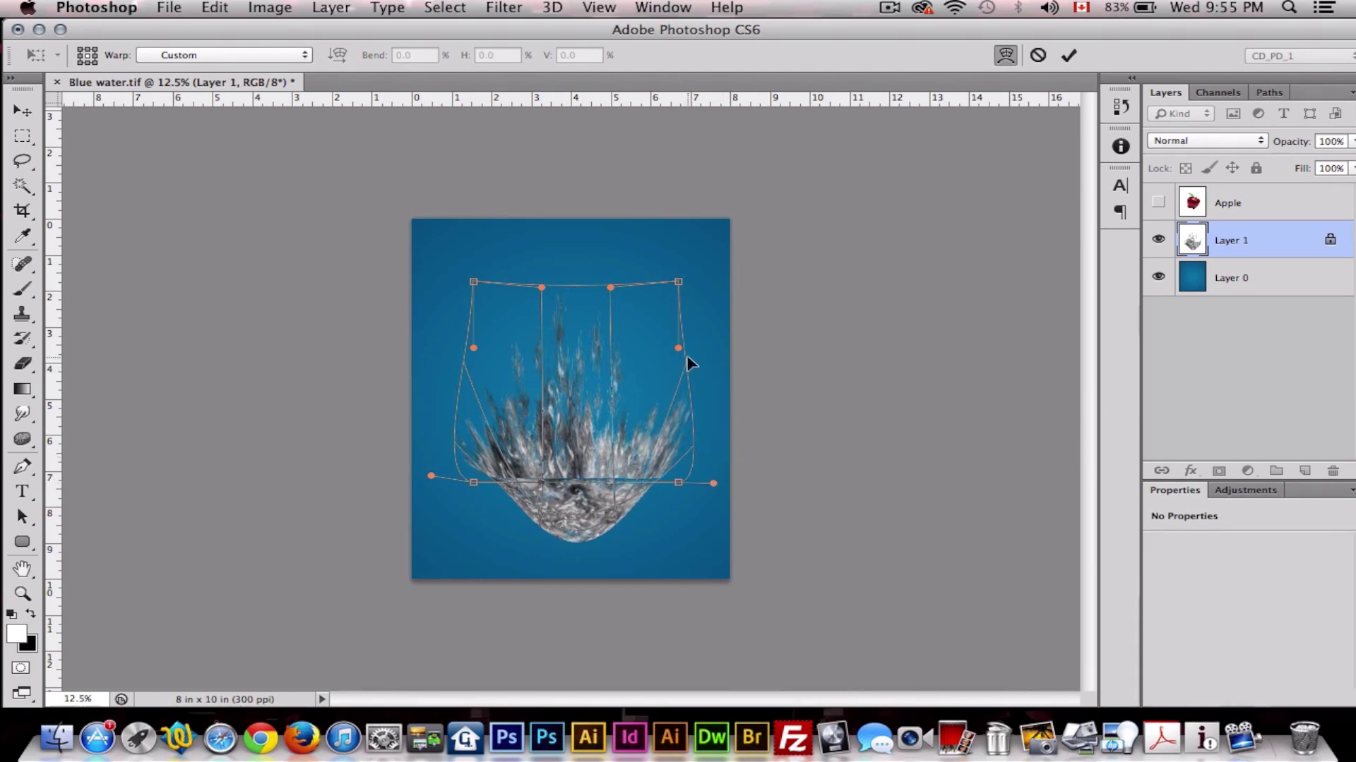
{"action": "left_click_drag", "start_coordinate": [685, 351], "coordinate": [691, 352]}
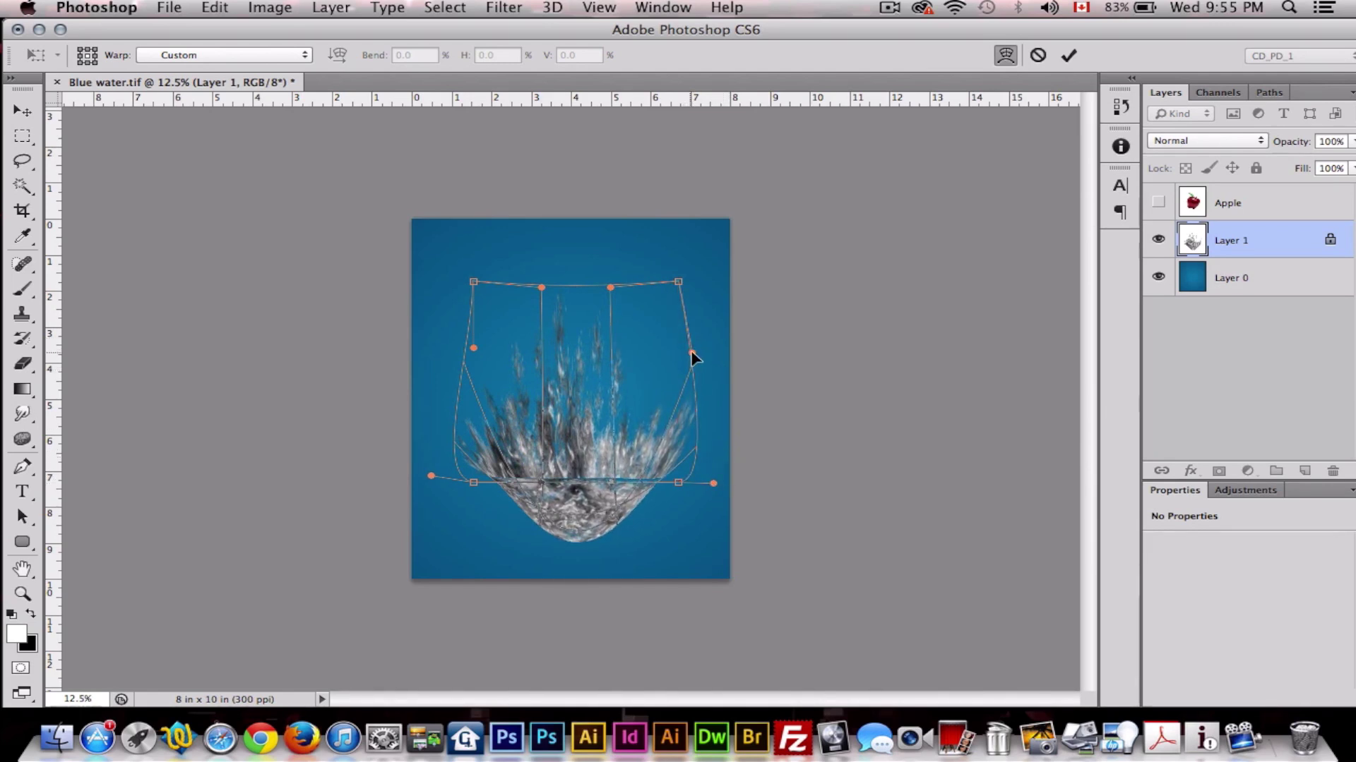
{"action": "left_click_drag", "start_coordinate": [471, 349], "coordinate": [440, 349]}
{"action": "left_click", "coordinate": [22, 111]}
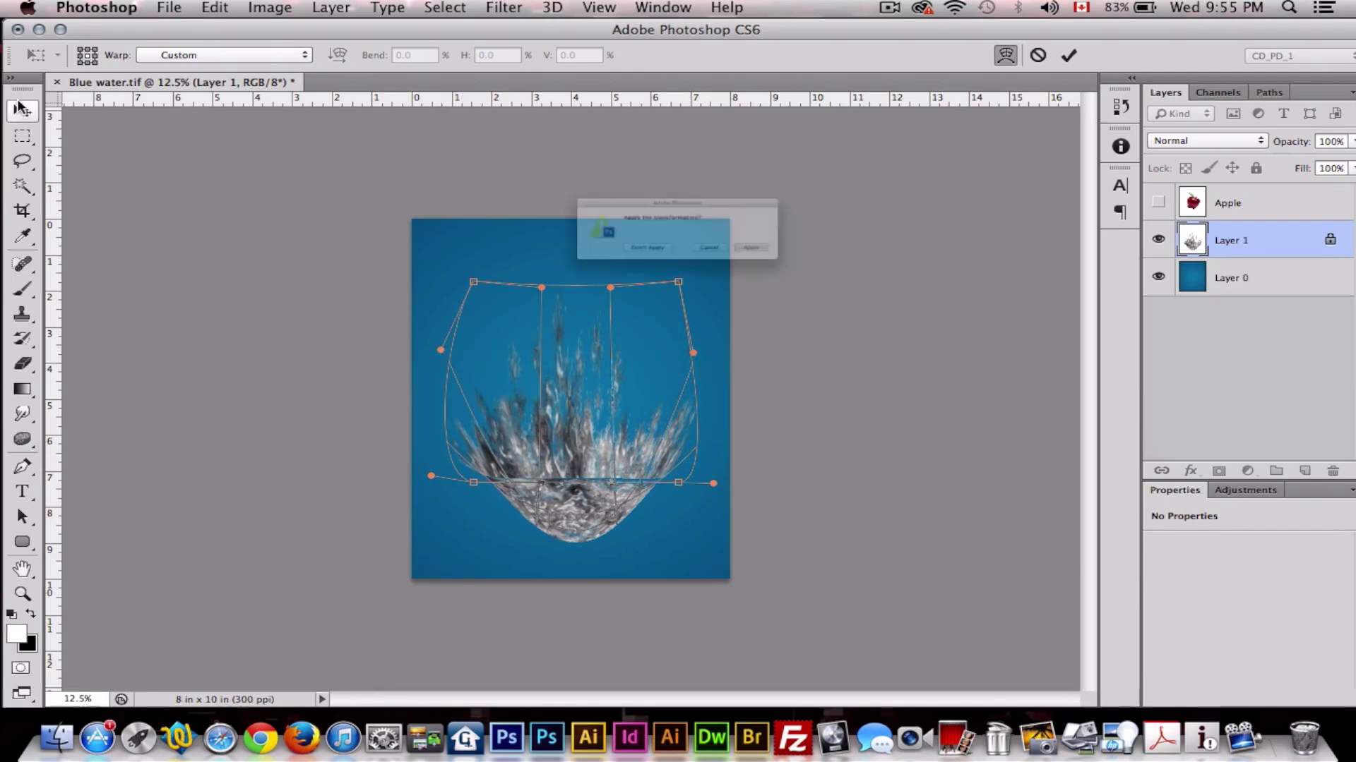
{"action": "left_click", "coordinate": [880, 270]}
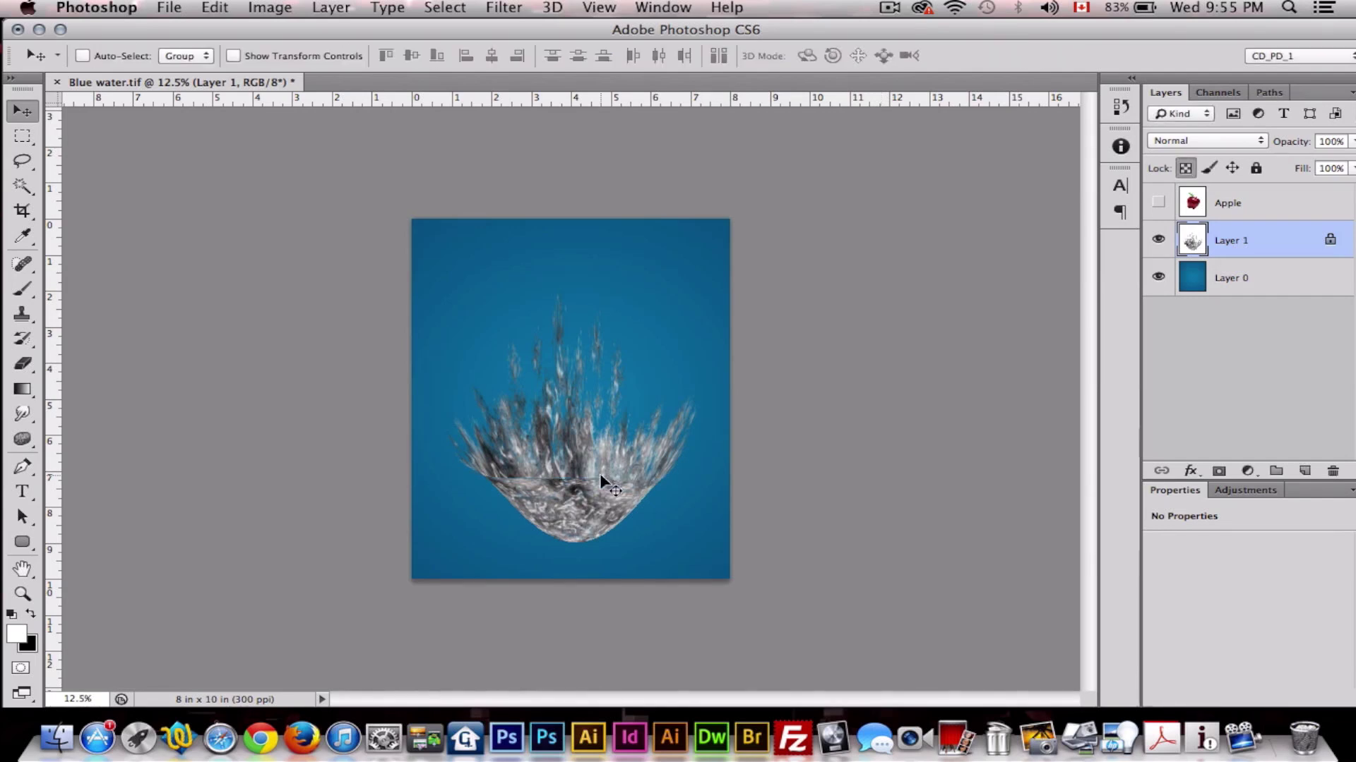
- Scale the splash to about 113%, shift it up-left, and set Layer 1 to Hard Light
{"action": "key", "text": "super+t"}
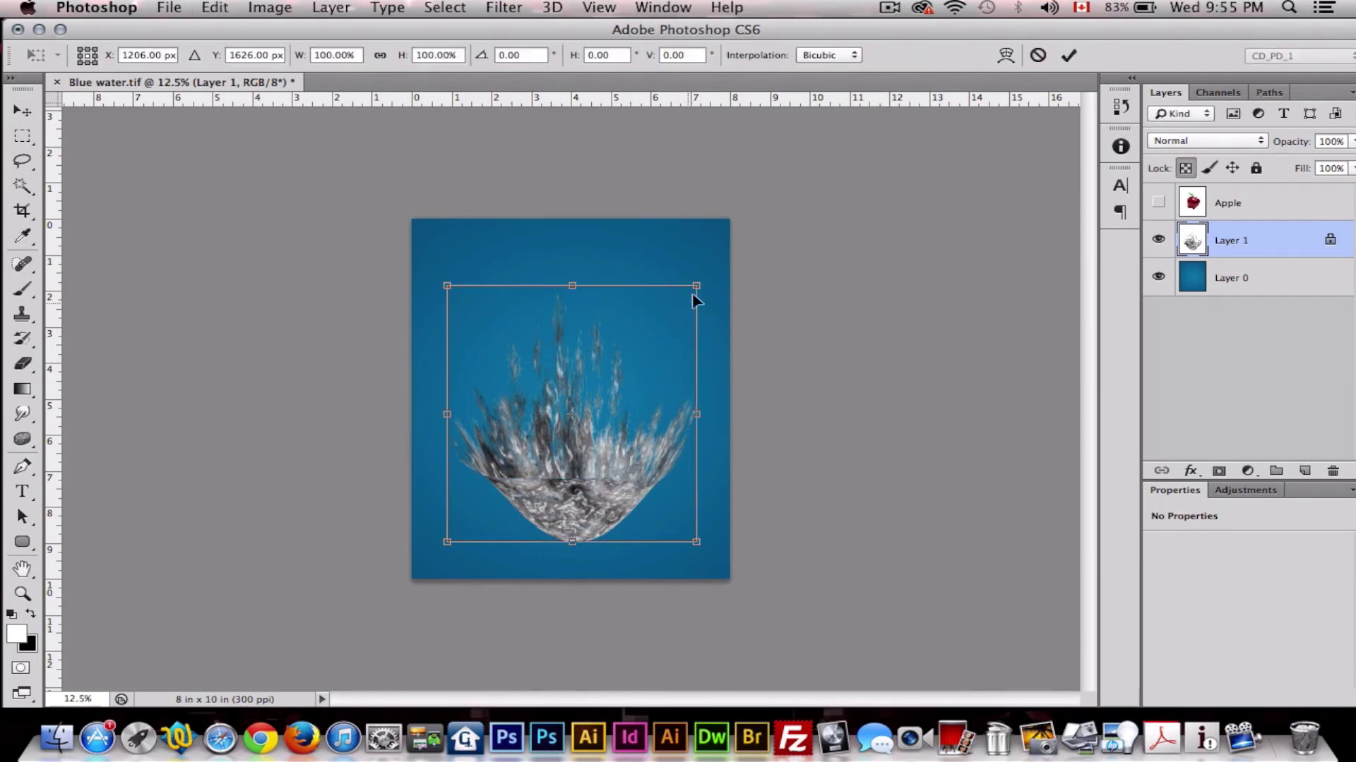
{"action": "left_click_drag", "start_coordinate": [696, 285], "coordinate": [728, 252]}
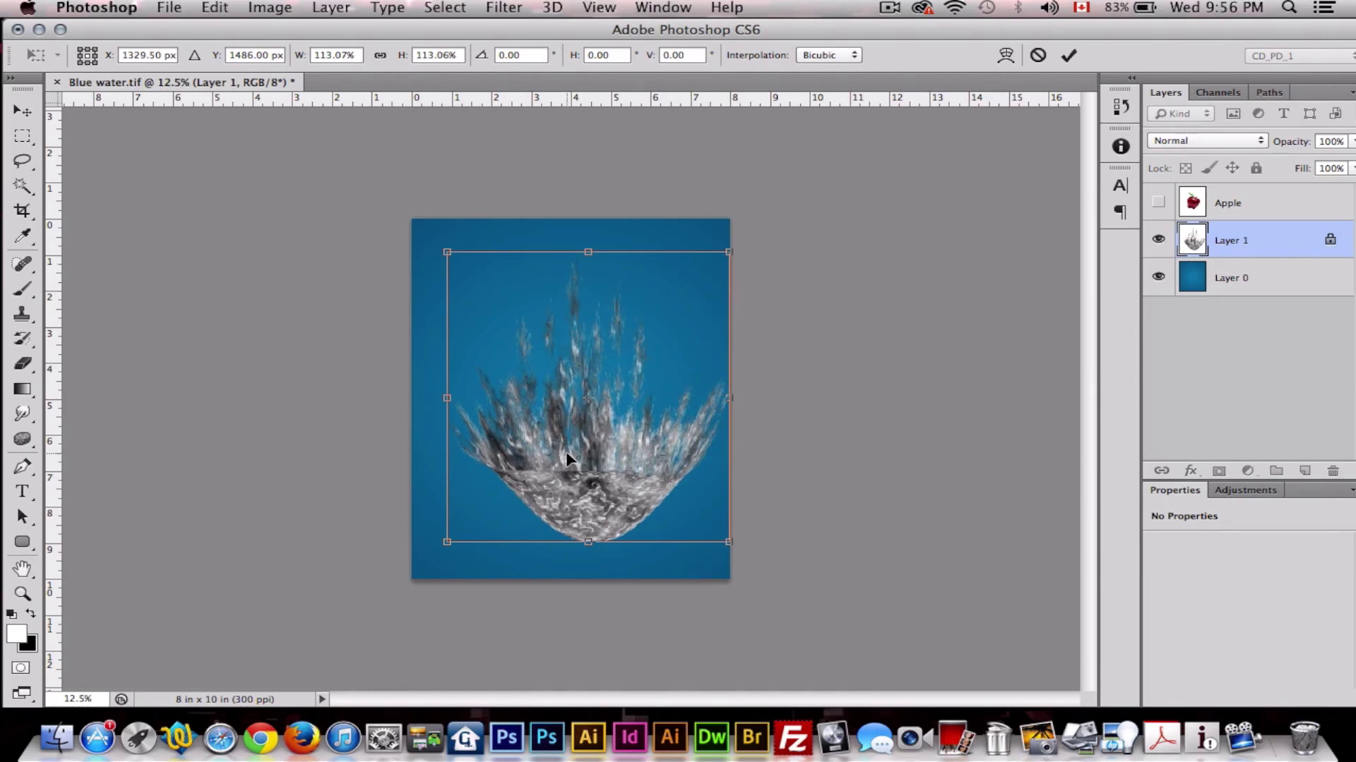
{"action": "left_click_drag", "start_coordinate": [566, 451], "coordinate": [548, 435]}
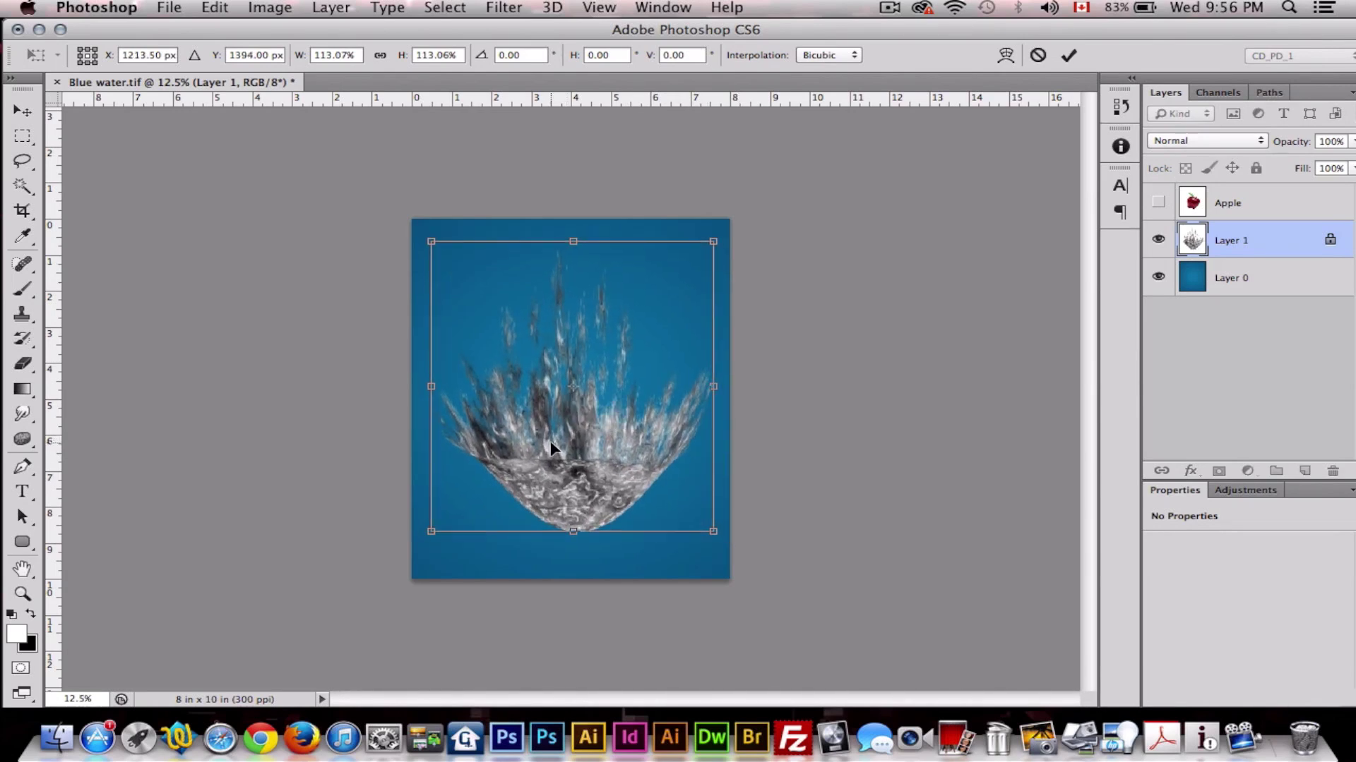
{"action": "left_click", "coordinate": [33, 110]}
{"action": "left_click", "coordinate": [875, 274]}
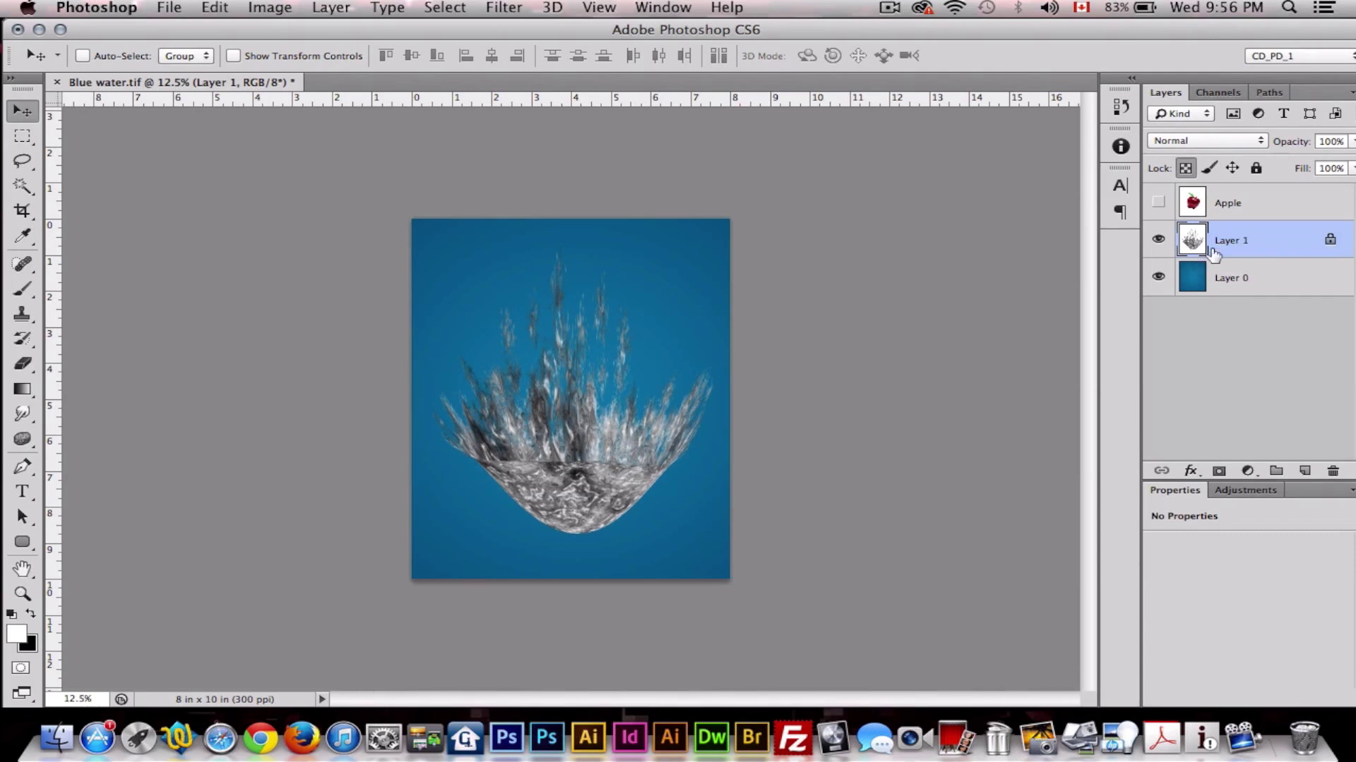
{"action": "left_click", "coordinate": [1255, 139]}
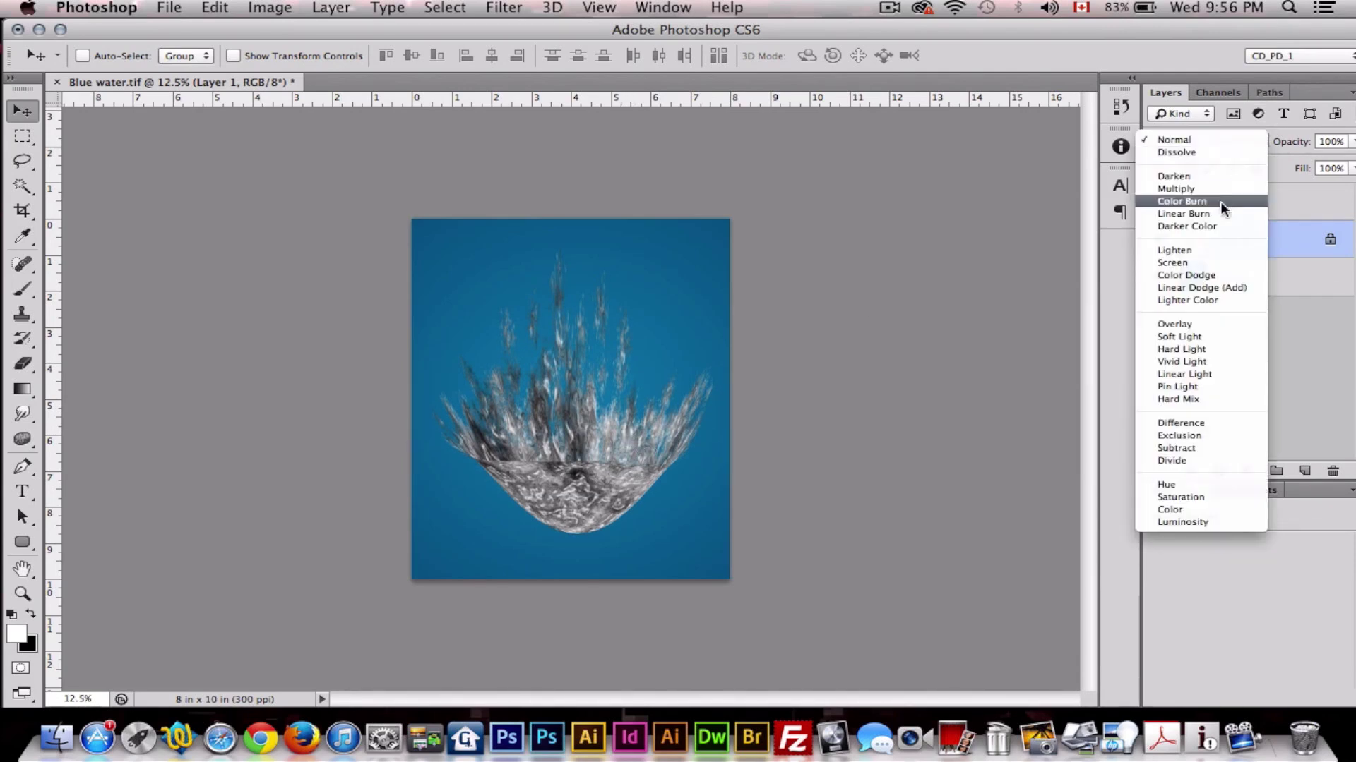
{"action": "left_click", "coordinate": [1181, 348]}
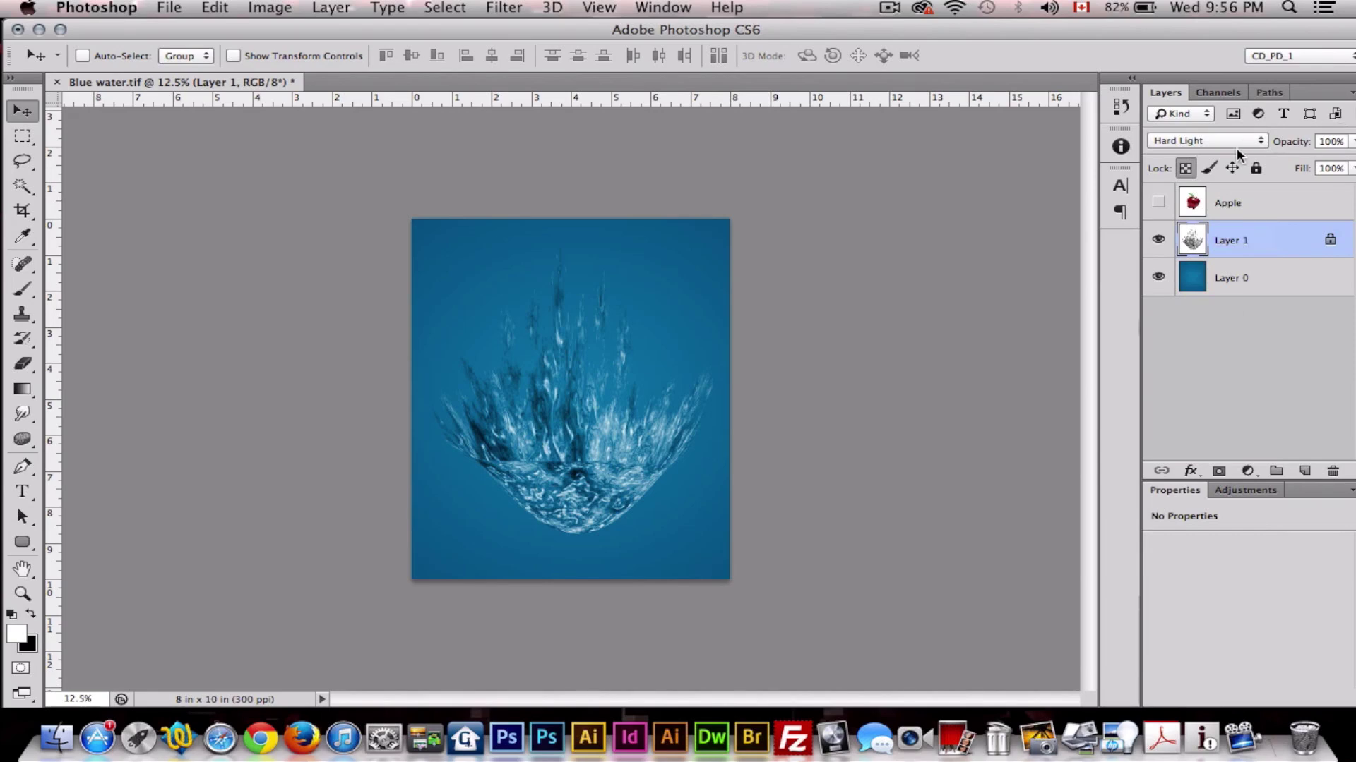
- Zoom in and lasso the splash's bowl from its rim down around the lower canvas
{"action": "left_click", "coordinate": [22, 161]}
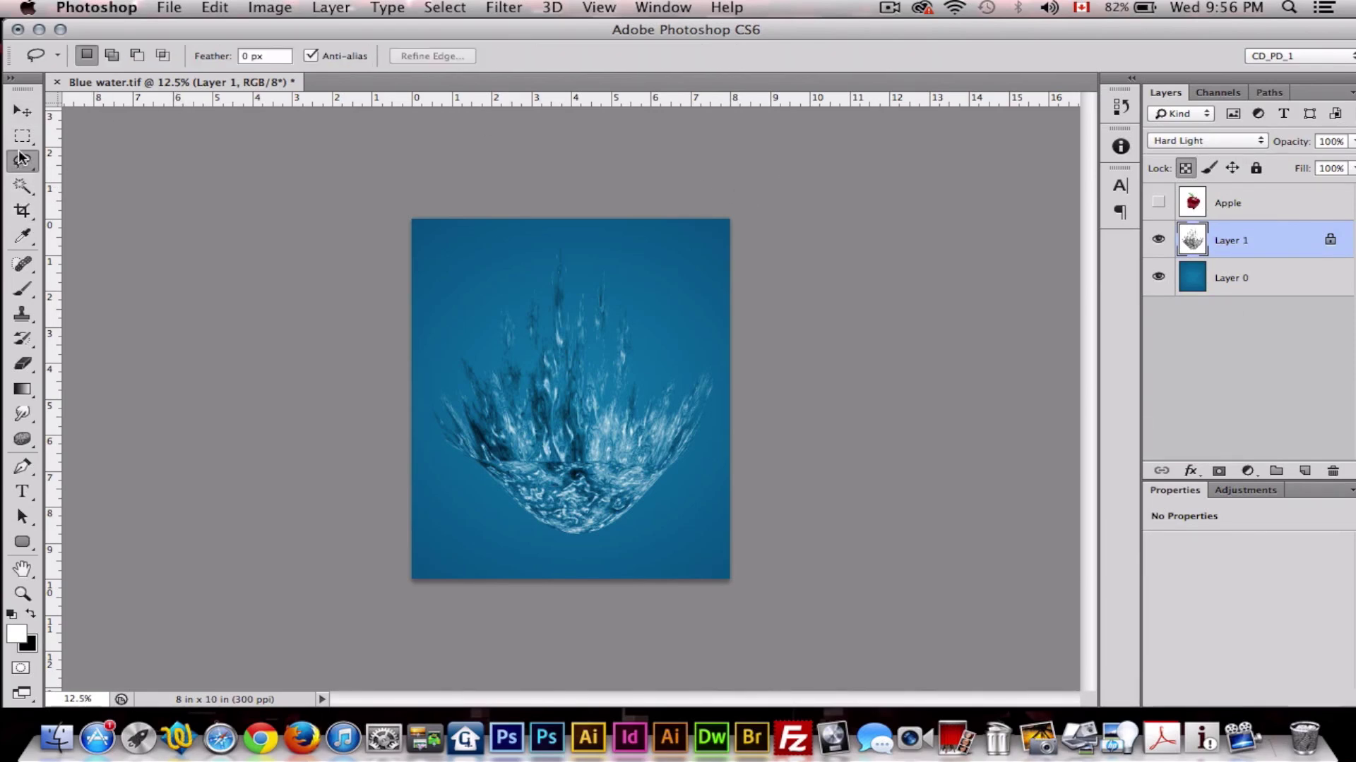
{"action": "key", "text": "super+equal"}
{"action": "key", "text": "super+equal"}
{"action": "key", "text": "super+equal"}
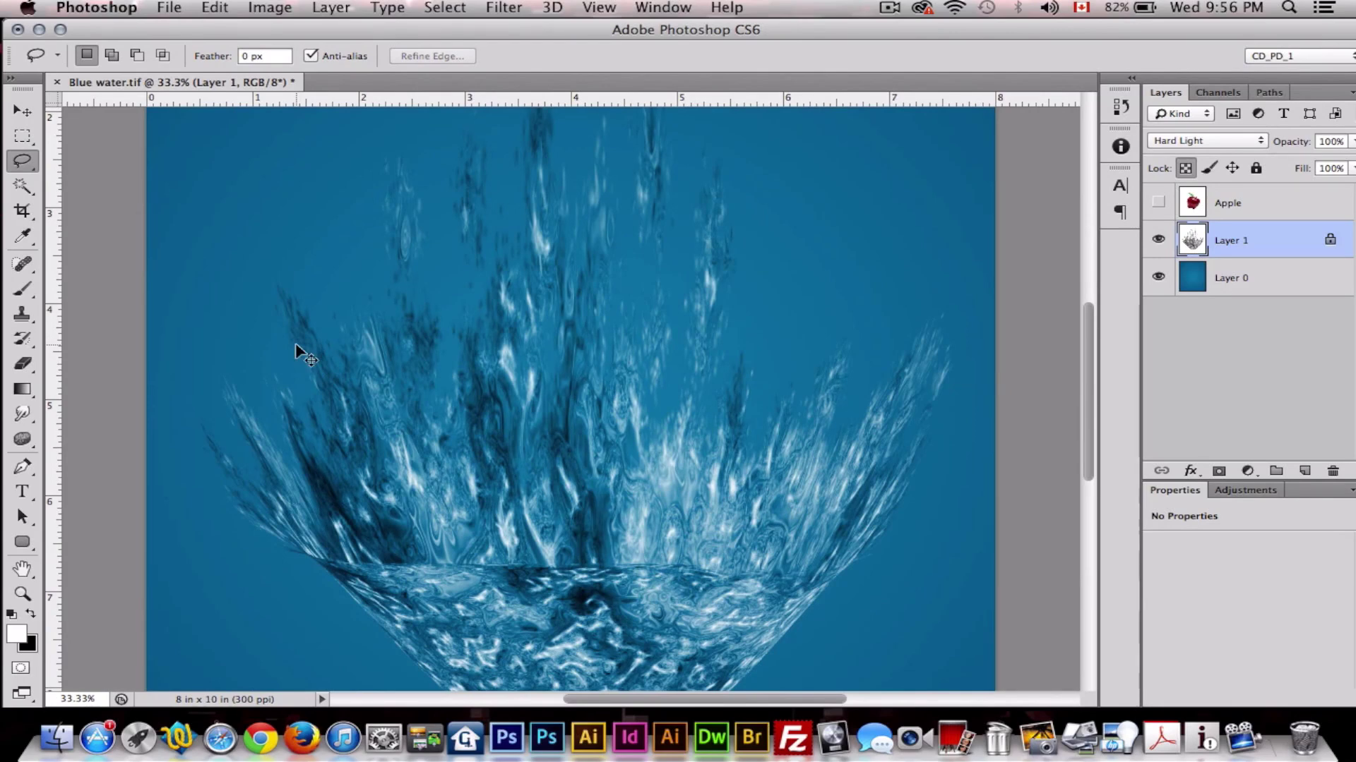
{"action": "key", "text": "super+minus"}
{"action": "key", "text": "super+minus"}
{"action": "key", "text": "super+minus"}
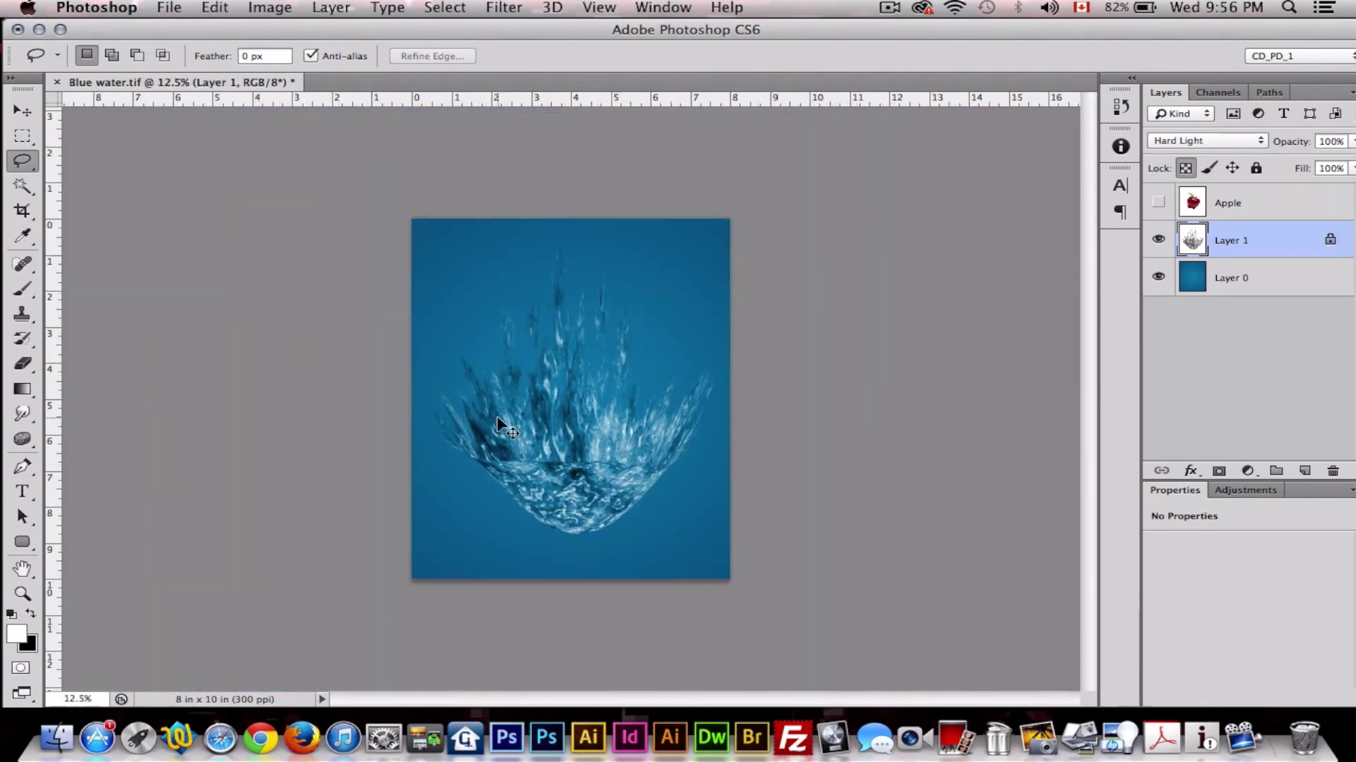
{"action": "key", "text": "super+equal"}
{"action": "key", "text": "super+equal"}
{"action": "key", "text": "super+equal"}
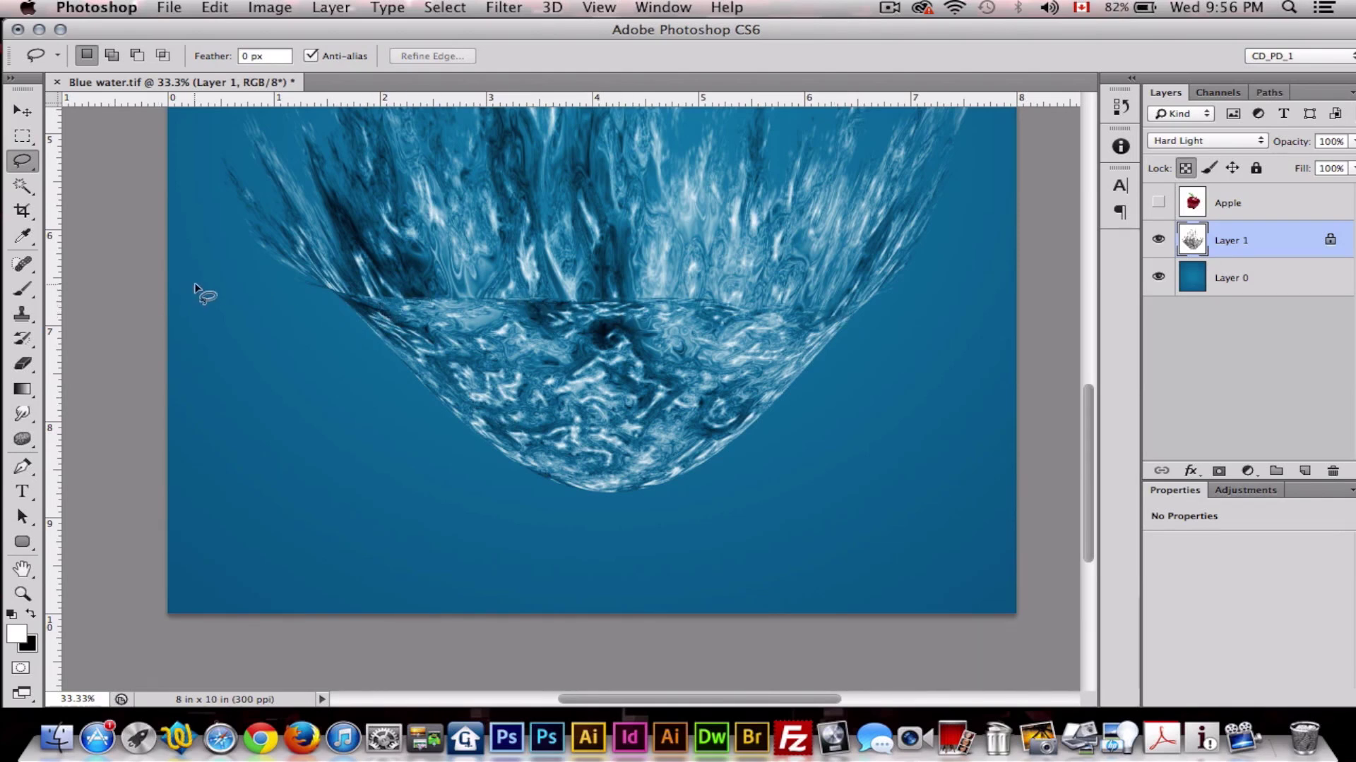
{"action": "mouse_move", "coordinate": [154, 286]}
{"action": "left_mouse_down"}
{"action": "mouse_move", "coordinate": [646, 302]}
{"action": "mouse_move", "coordinate": [927, 355]}
{"action": "left_mouse_up"}
{"action": "mouse_move", "coordinate": [795, 658]}
{"action": "left_mouse_down"}
{"action": "mouse_move", "coordinate": [271, 490]}
{"action": "mouse_move", "coordinate": [209, 452]}
{"action": "mouse_move", "coordinate": [113, 317]}
{"action": "mouse_move", "coordinate": [176, 289]}
{"action": "left_mouse_up"}
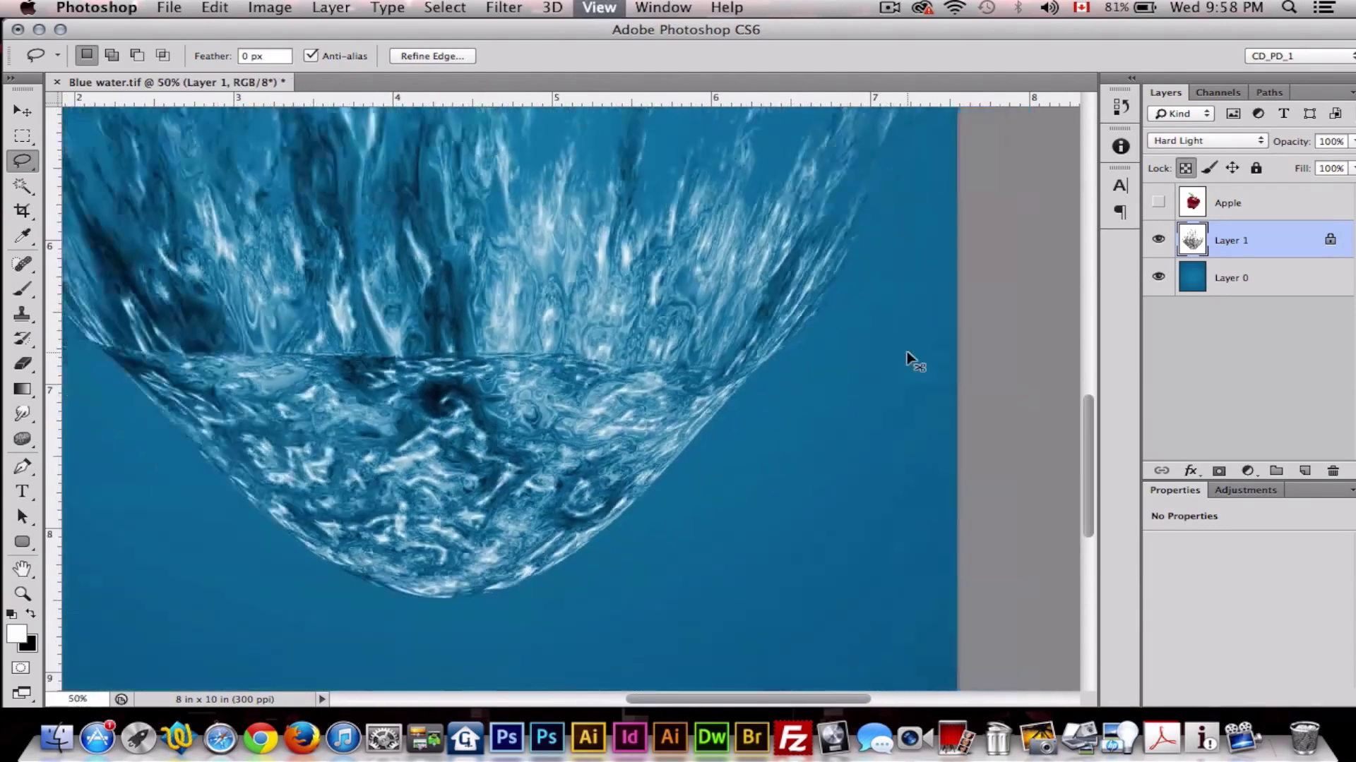
- Cut the selected bowl onto its own new layer and toggle visibility to check it
{"action": "key", "text": "super+minus"}
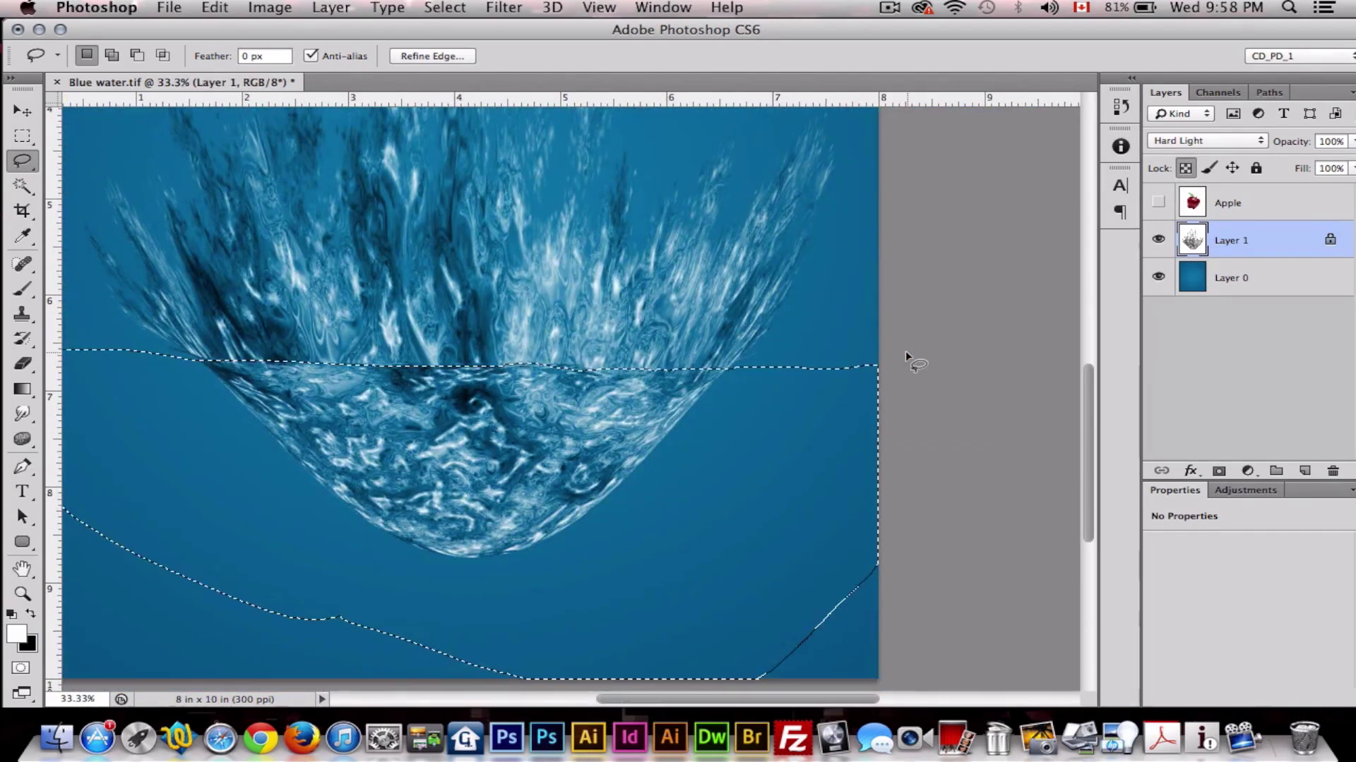
{"action": "left_click", "coordinate": [332, 7]}
{"action": "mouse_move", "coordinate": [354, 29]}
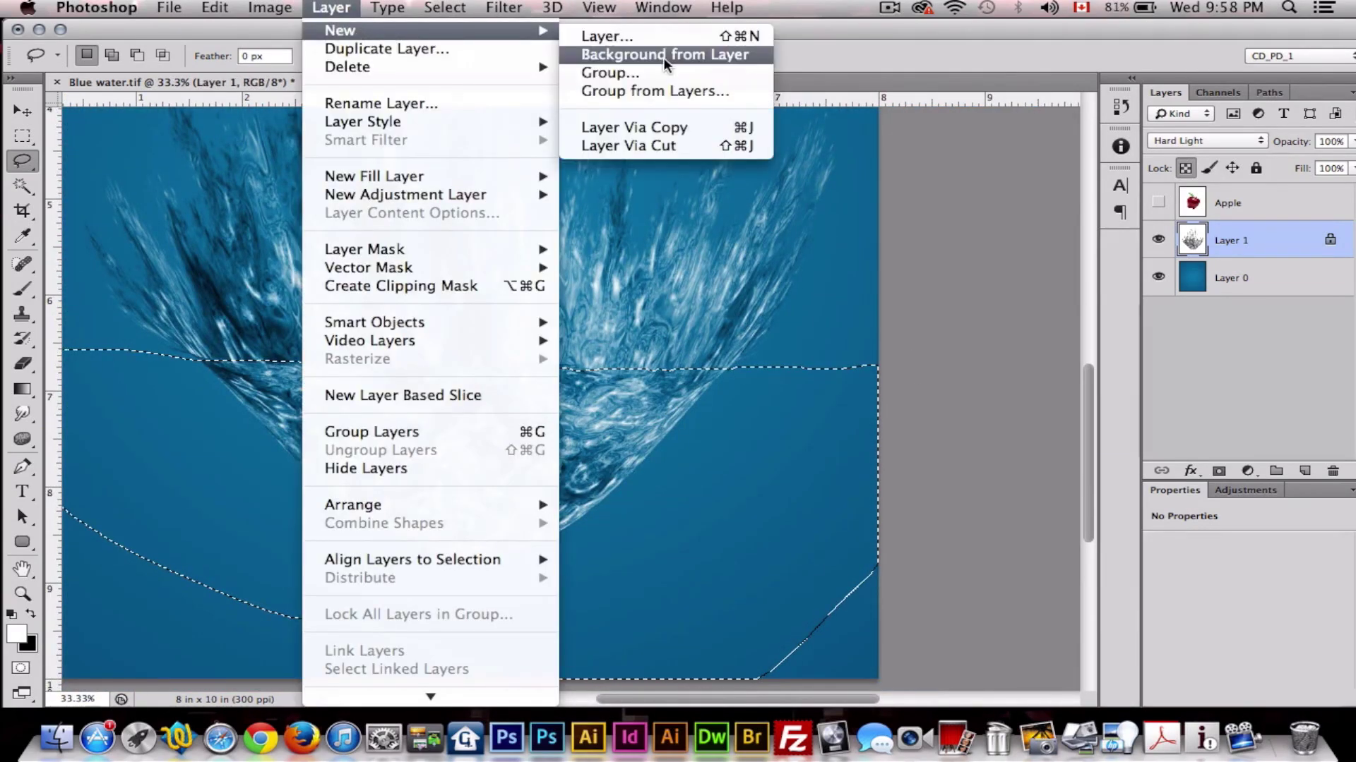
{"action": "left_click", "coordinate": [664, 139]}
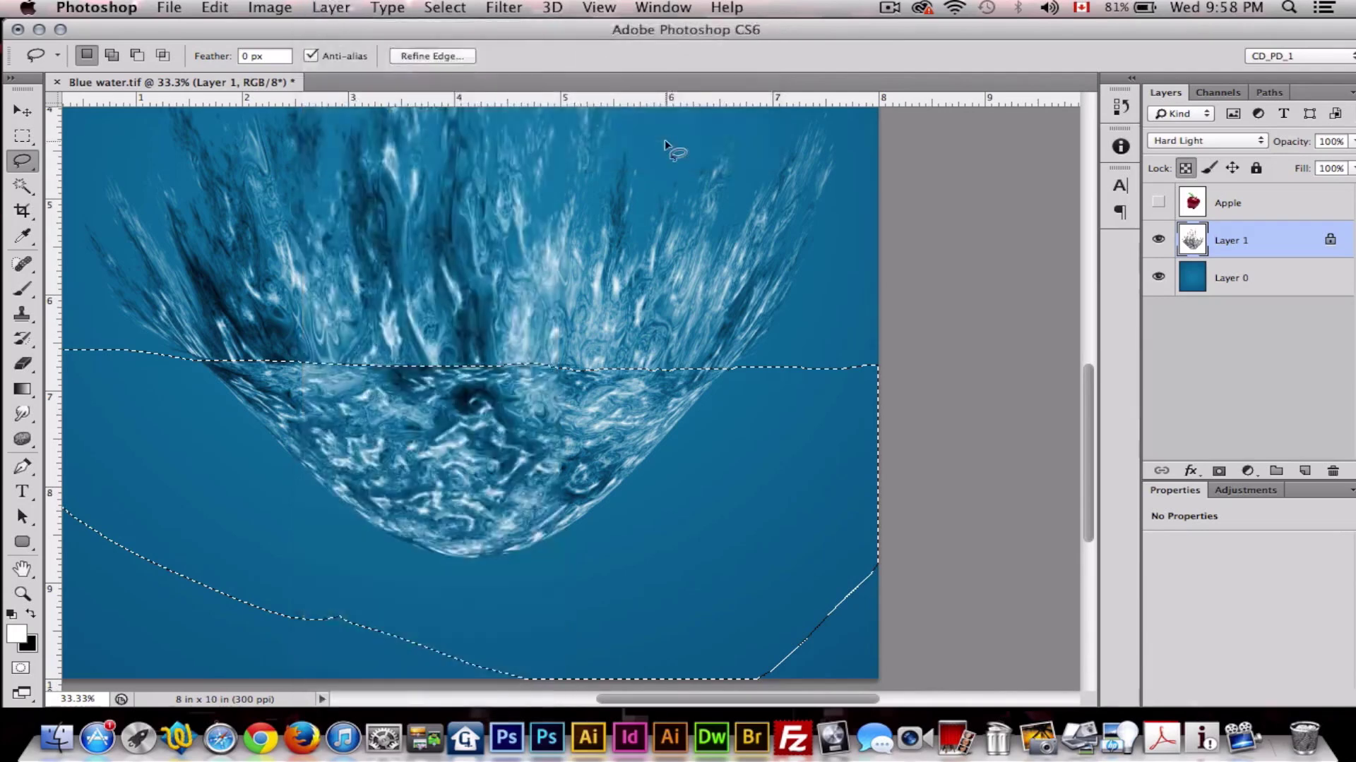
{"action": "left_click", "coordinate": [1158, 240]}
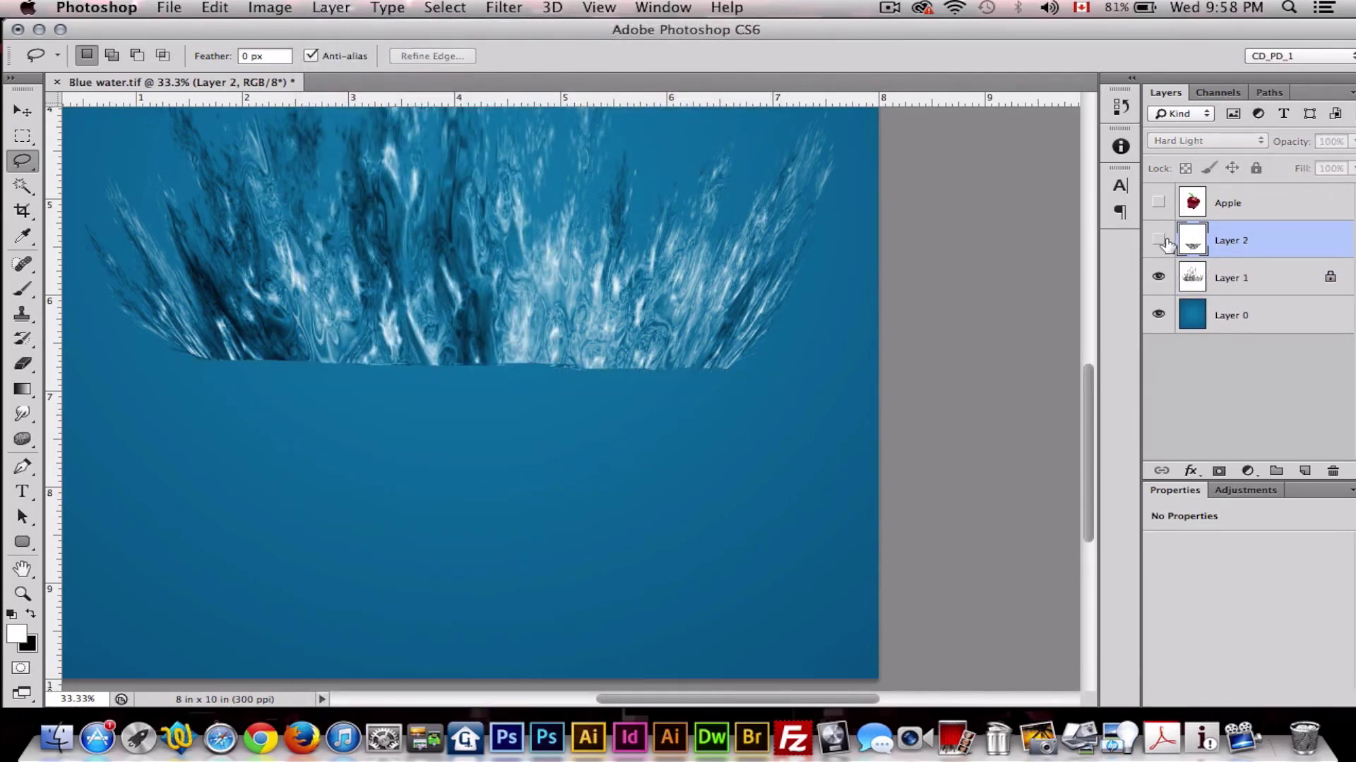
{"action": "left_click", "coordinate": [1158, 278]}
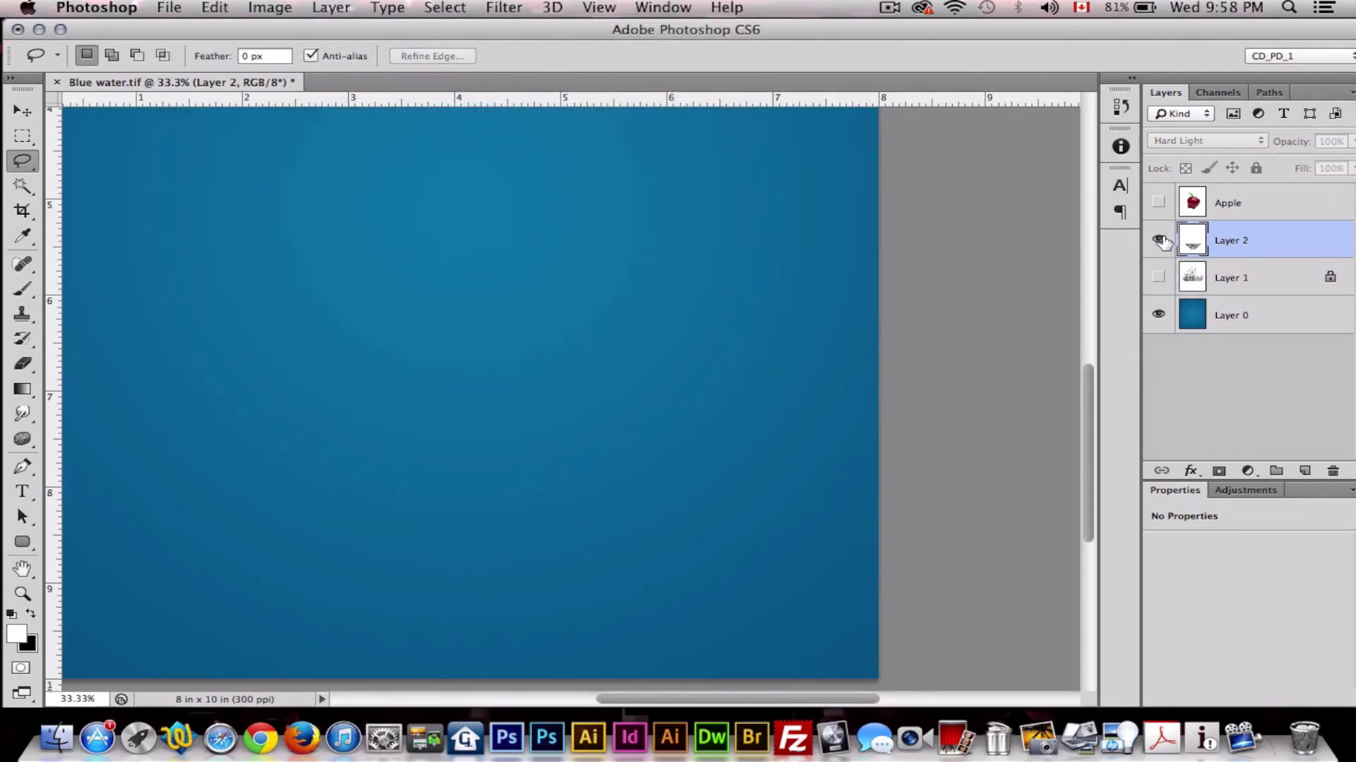
{"action": "left_click", "coordinate": [1159, 240]}
{"action": "left_click", "coordinate": [1158, 278]}
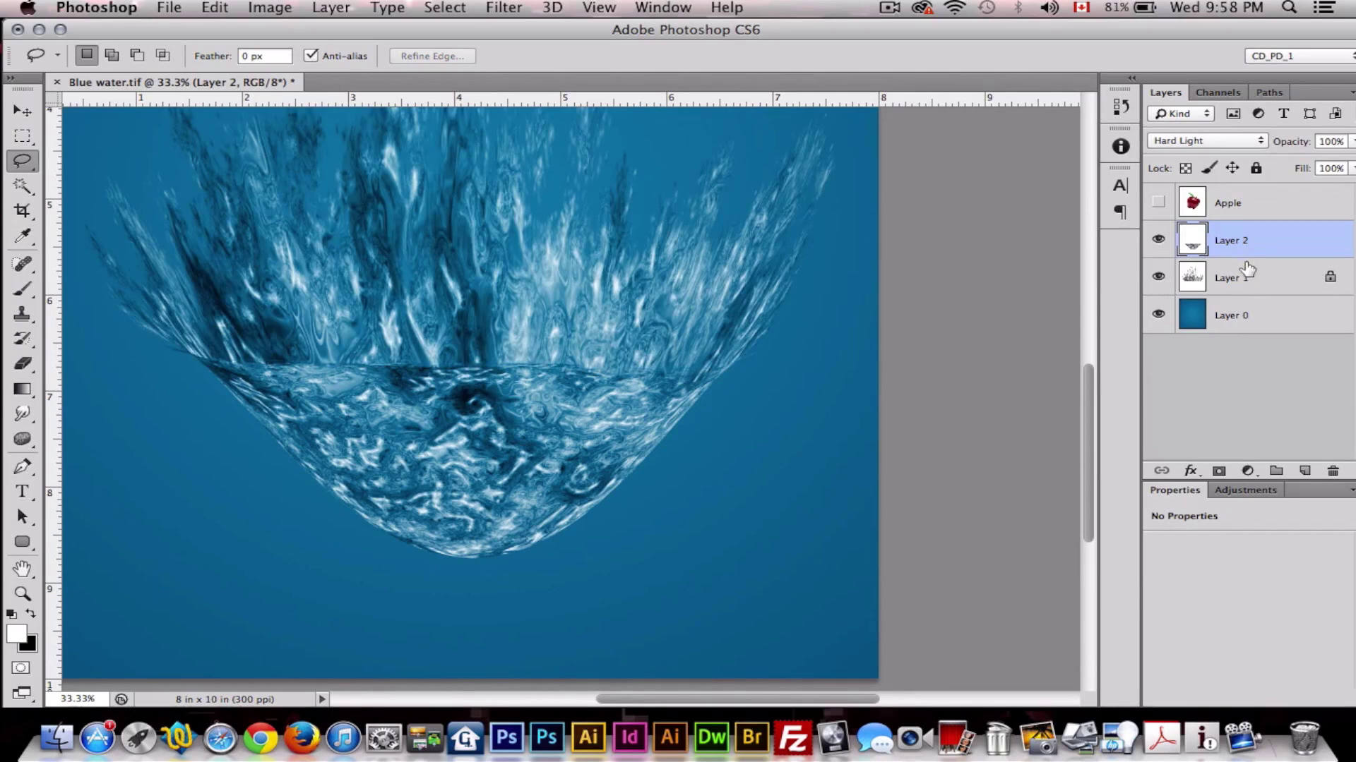
- Rename Layer 2 to 'Bottom Splash' and Layer 1 to 'Top Splash'
{"action": "double_click", "coordinate": [1236, 245]}
{"action": "type", "text": "Bottom Spla"}
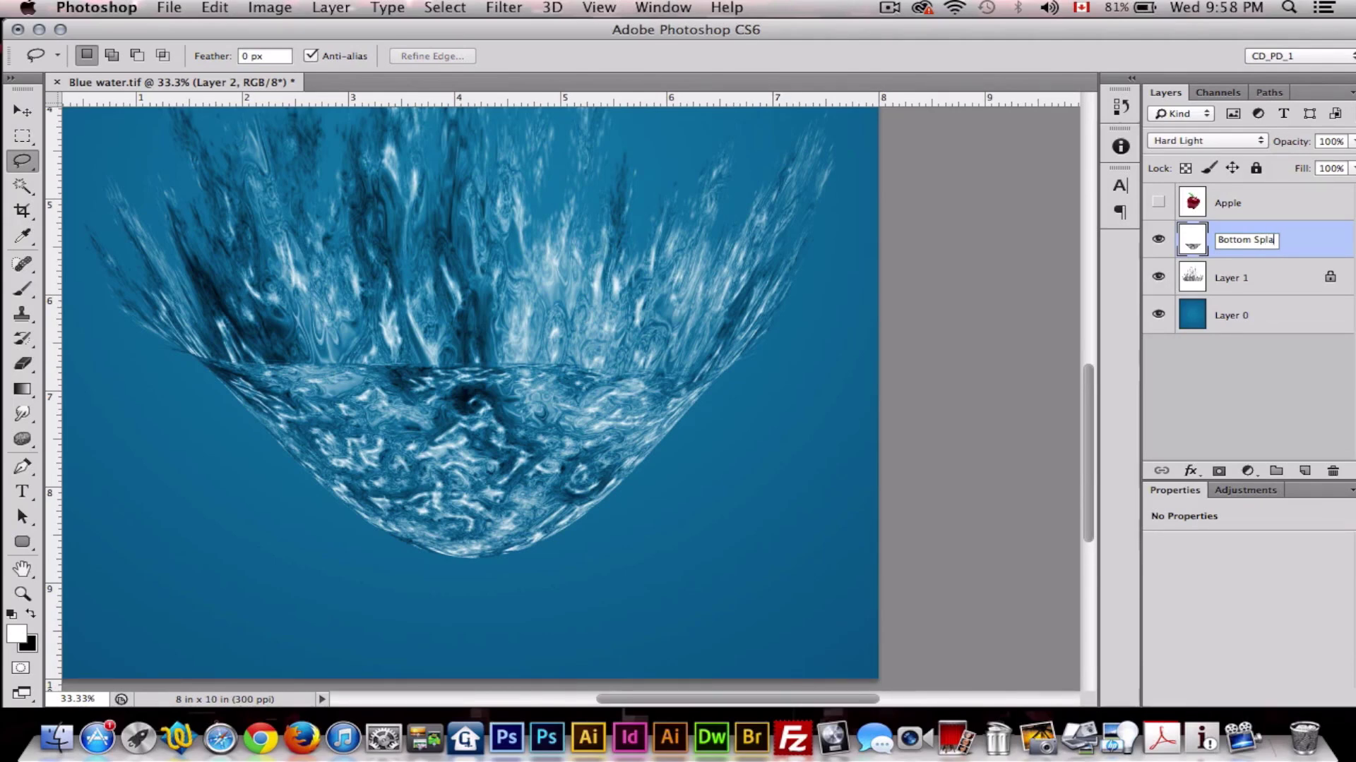
{"action": "type", "text": "sh"}
{"action": "key", "text": "Return"}
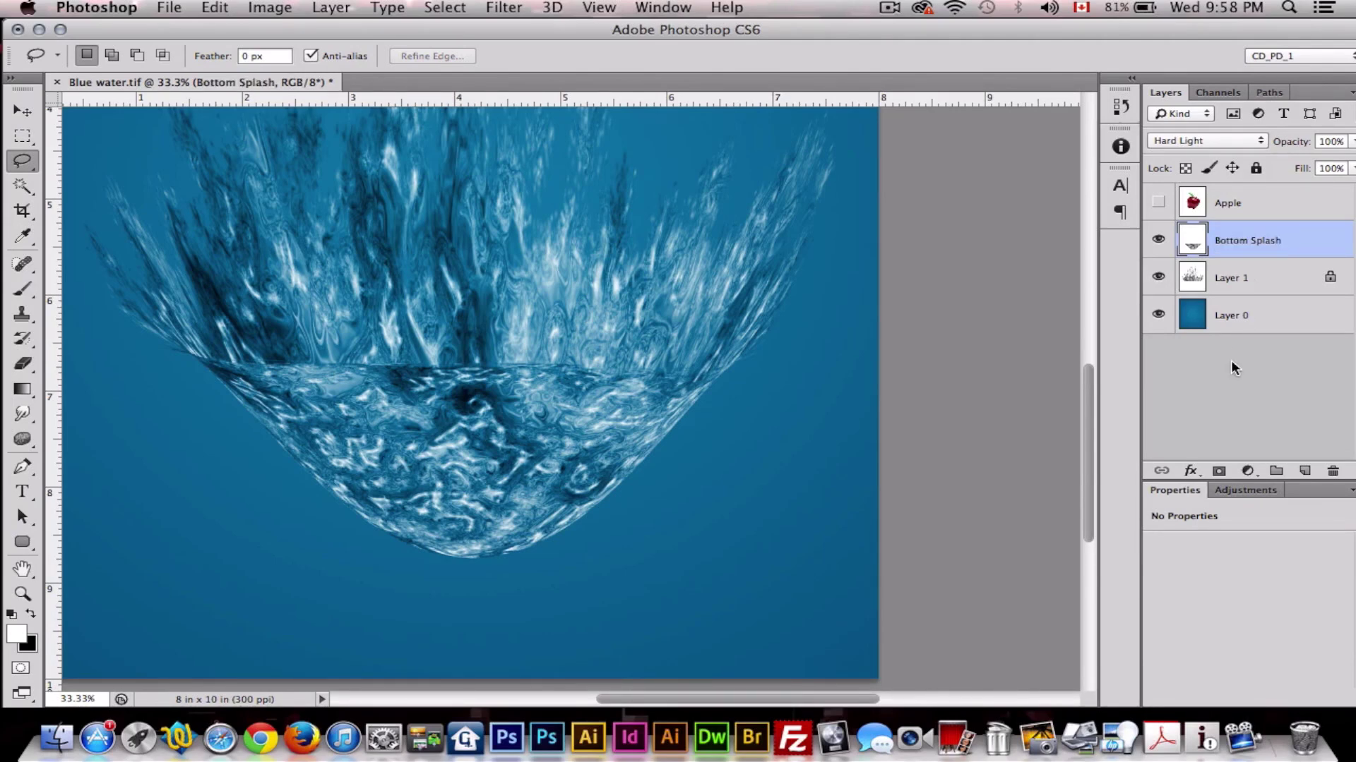
{"action": "left_click", "coordinate": [1242, 286]}
{"action": "double_click", "coordinate": [1241, 275]}
{"action": "type", "text": "T"}
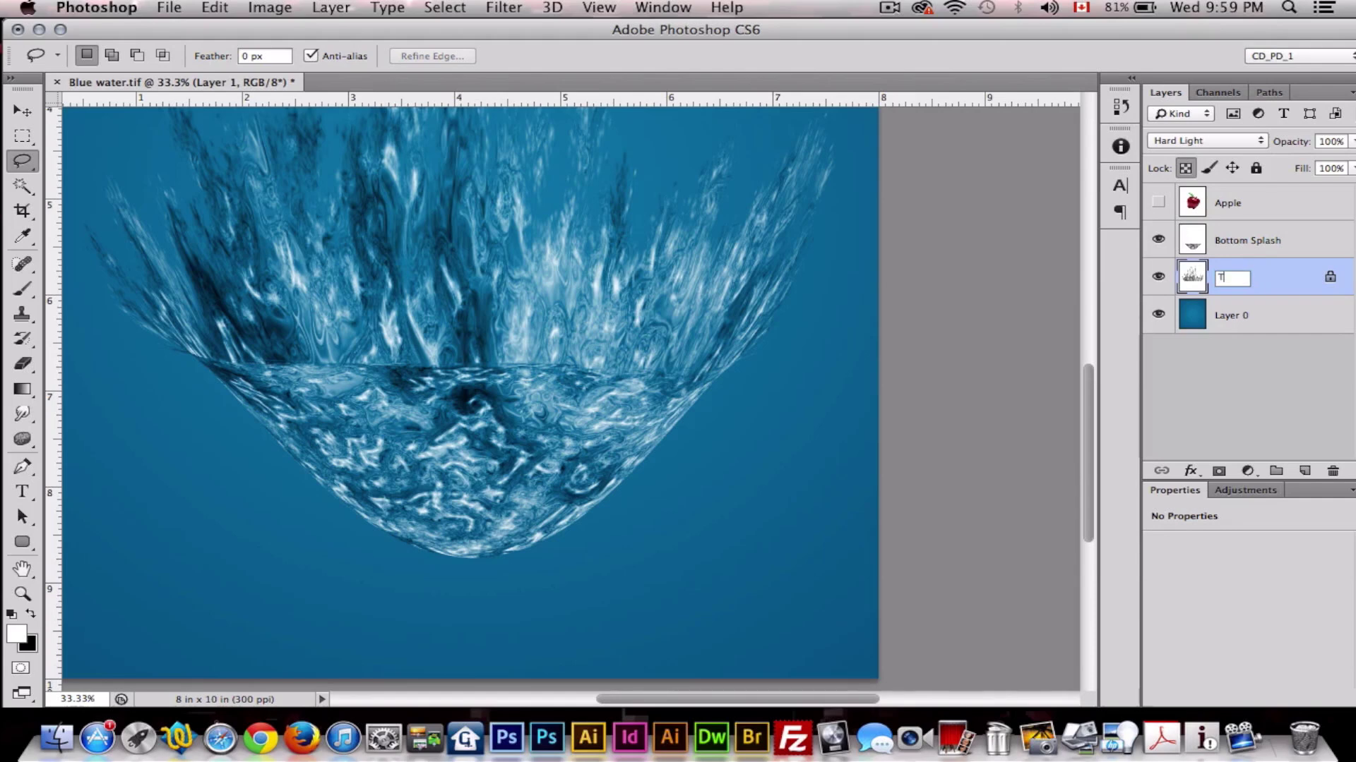
{"action": "type", "text": "Top Spl"}
{"action": "key", "text": "BackSpace"}
{"action": "key", "text": "BackSpace"}
{"action": "key", "text": "BackSpace"}
{"action": "key", "text": "BackSpace"}
{"action": "key", "text": "BackSpace"}
{"action": "type", "text": "p"}
{"action": "key", "text": "Return"}
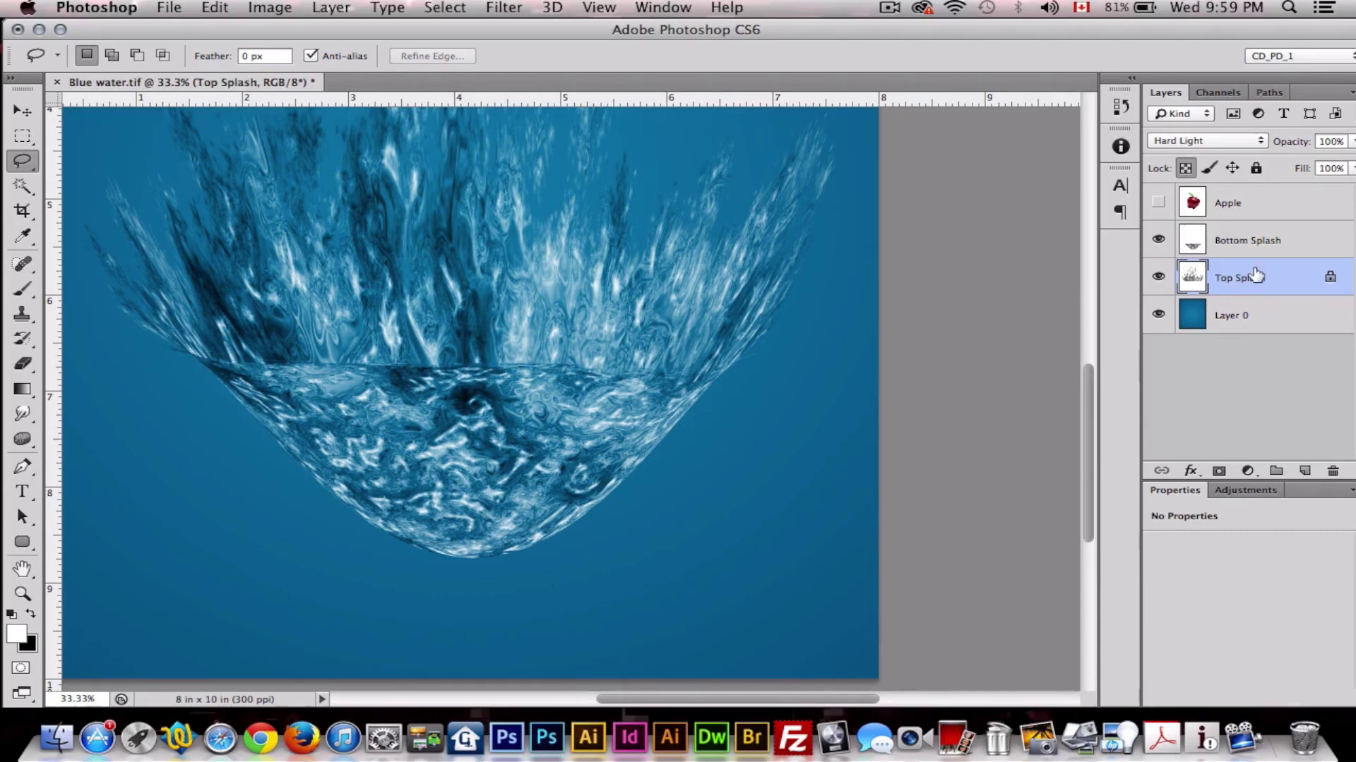
- Move Top Splash above Bottom Splash, hide it, and smudge-edit Bottom Splash
{"action": "left_click_drag", "start_coordinate": [1257, 274], "coordinate": [1248, 228]}
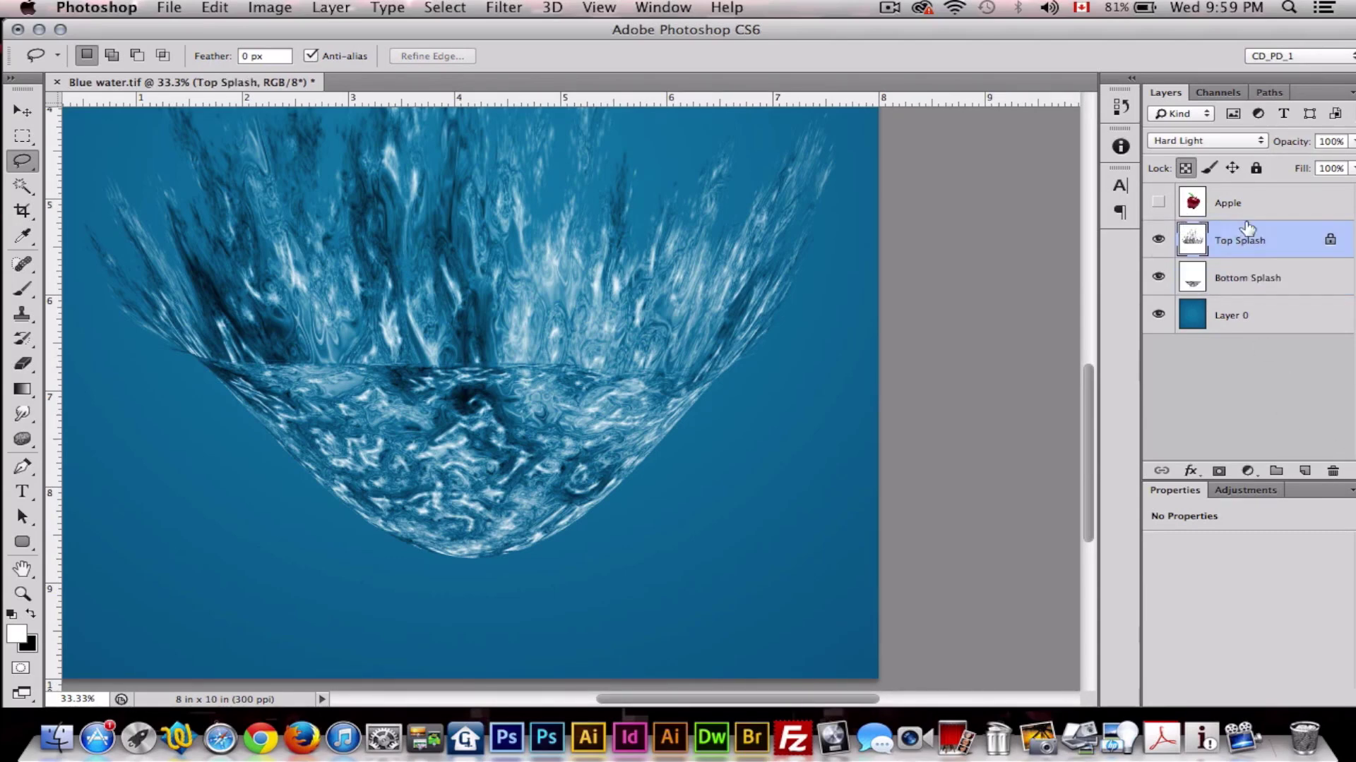
{"action": "left_click", "coordinate": [1157, 239]}
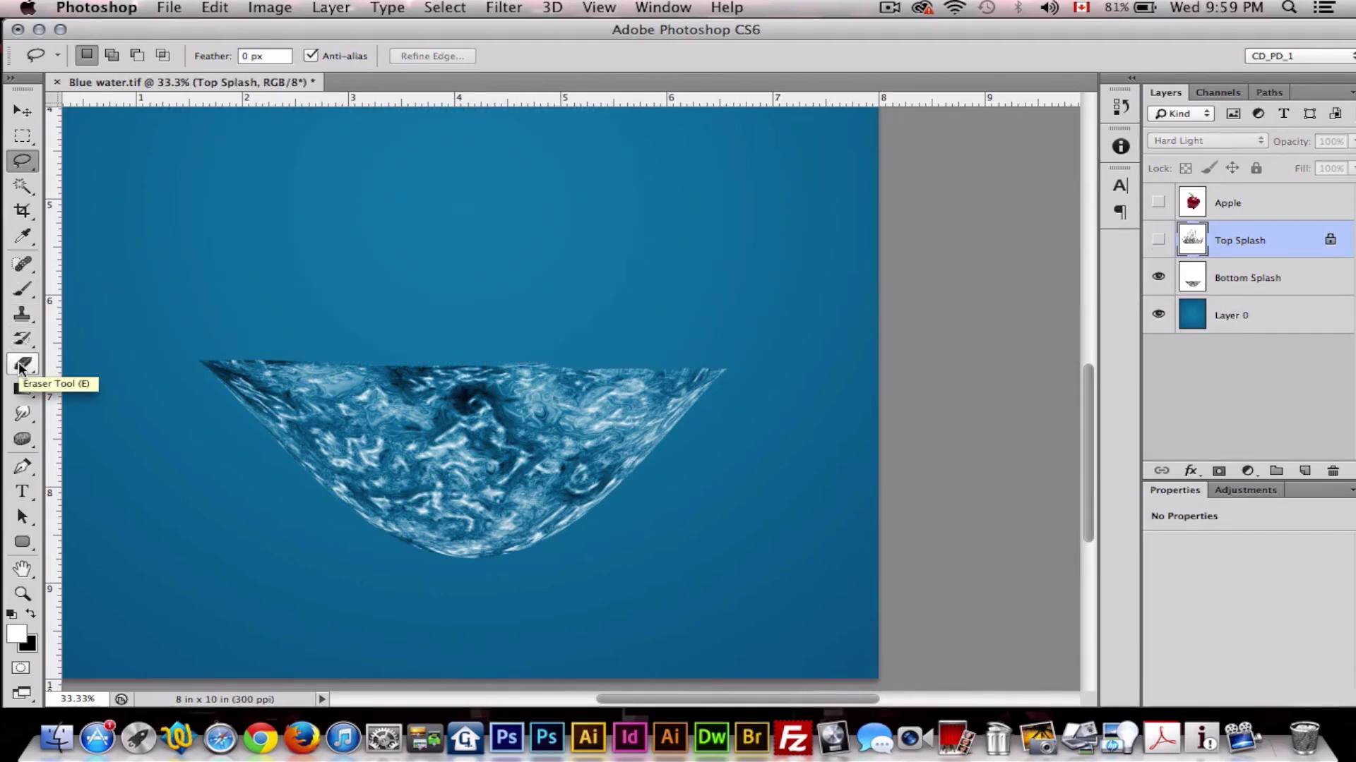
{"action": "left_click", "coordinate": [22, 414]}
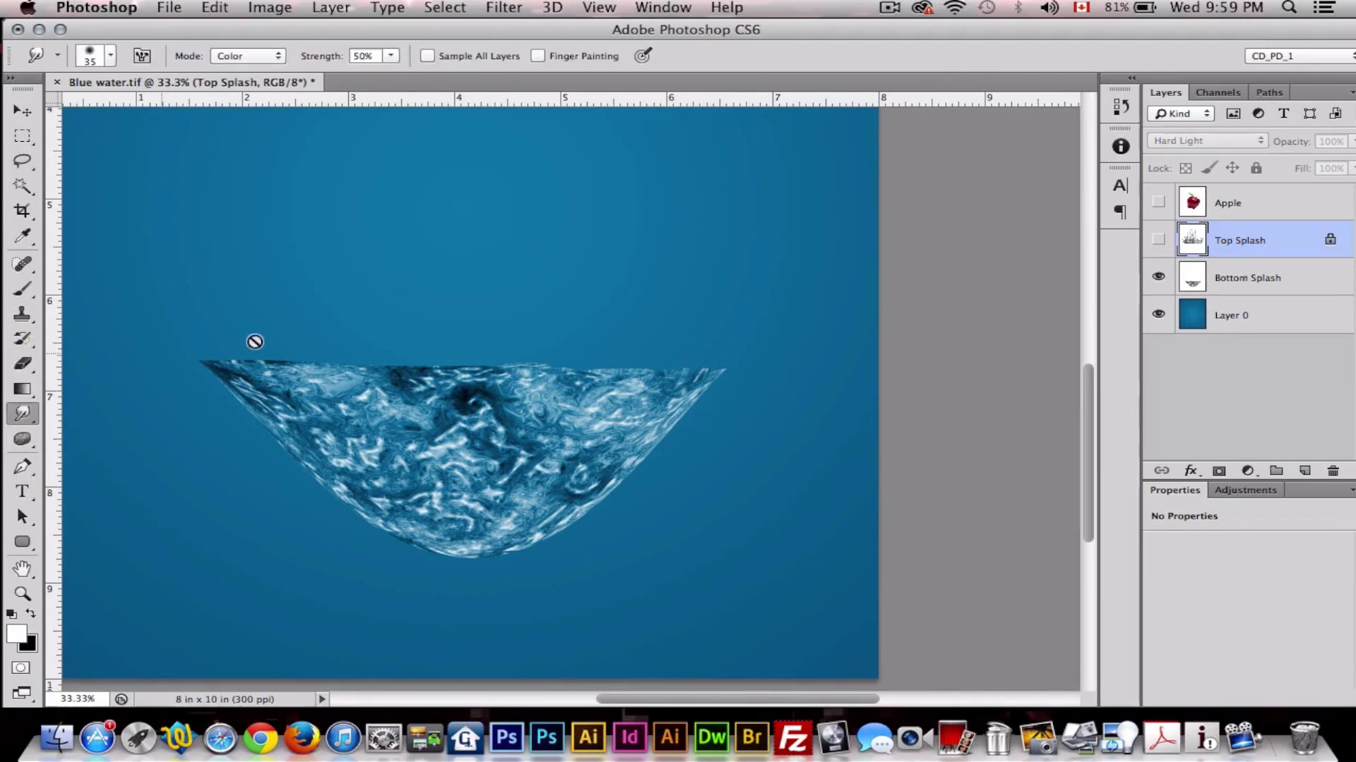
{"action": "left_click", "coordinate": [1259, 281]}
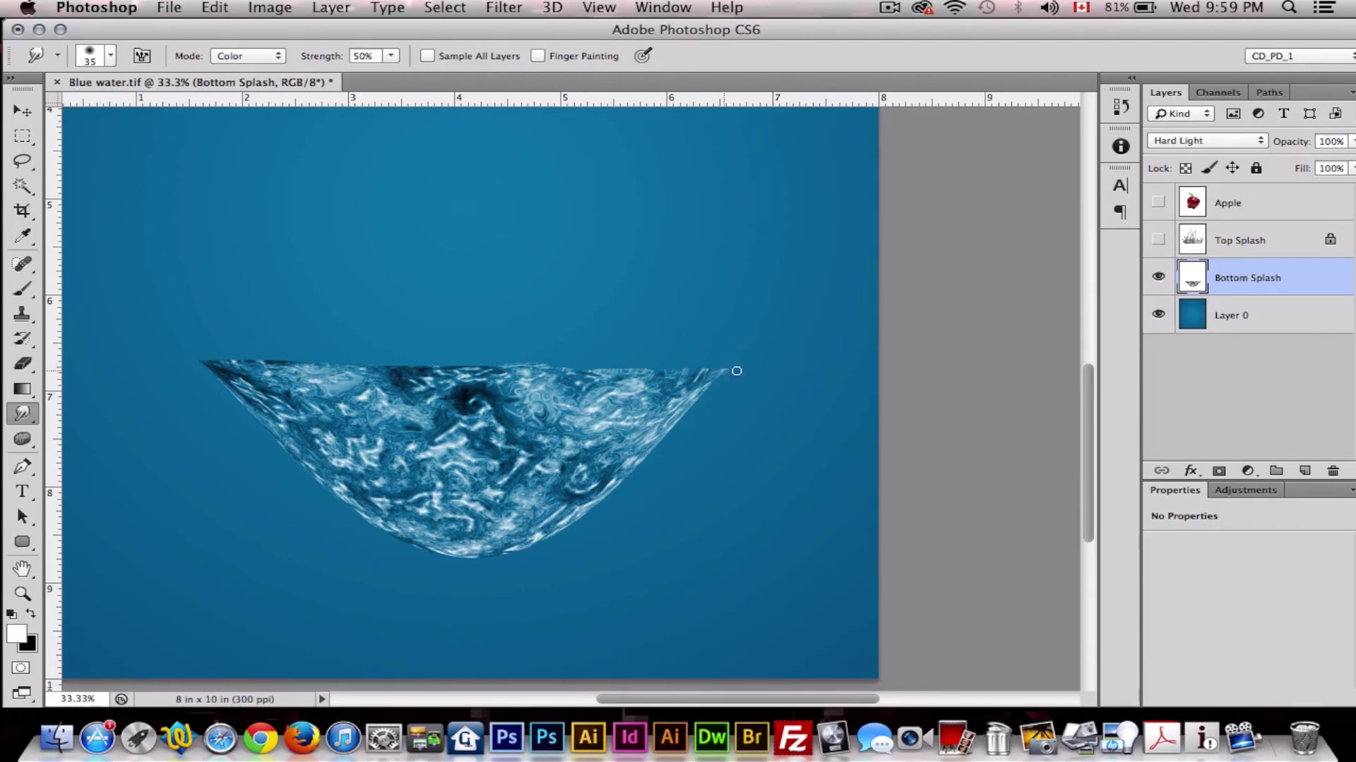
- Smear the bottom splash's right and left tips outward into a thin waterline, then show Top Splash
{"action": "left_click_drag", "start_coordinate": [737, 370], "coordinate": [888, 370]}
{"action": "scroll", "coordinate": [256, 433], "scroll_direction": "left", "scroll_amount": 10}
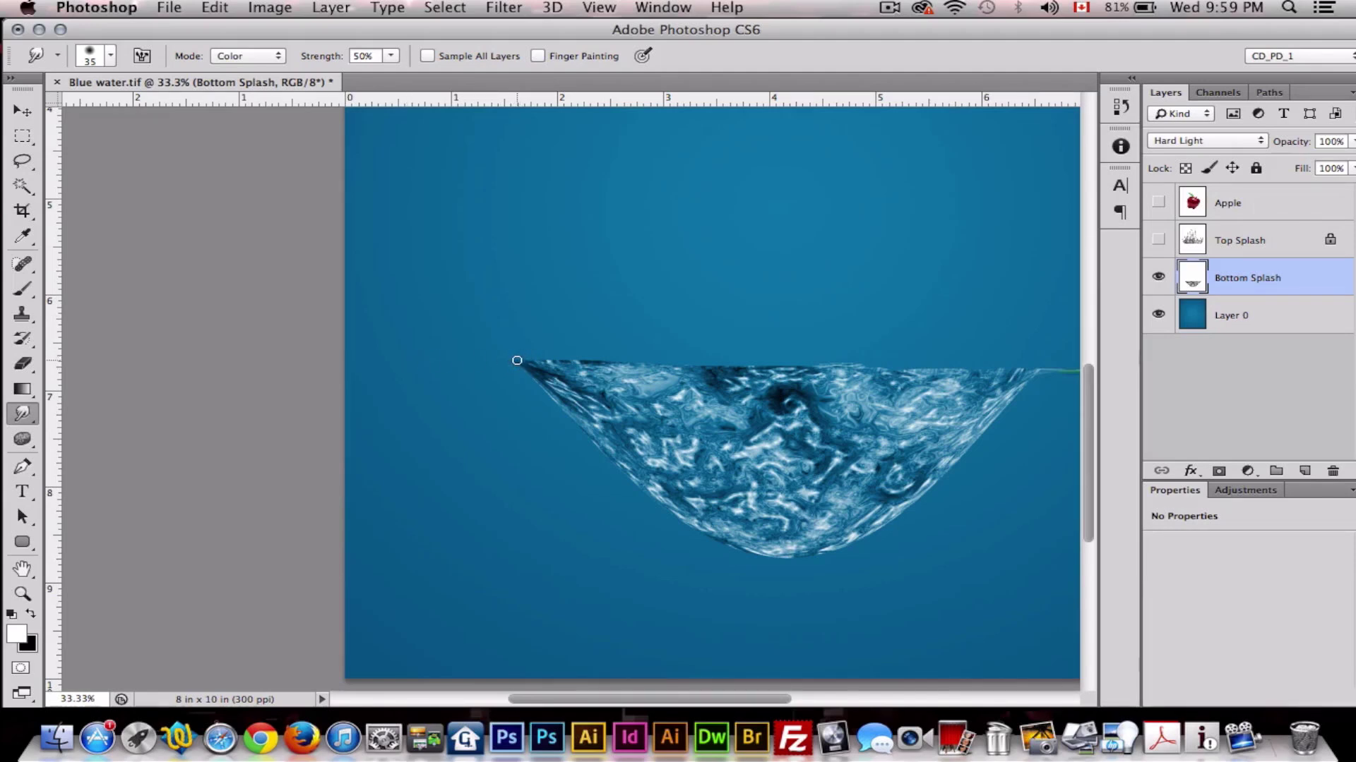
{"action": "left_click_drag", "start_coordinate": [513, 361], "coordinate": [314, 362]}
{"action": "left_click_drag", "start_coordinate": [407, 363], "coordinate": [310, 359]}
{"action": "scroll", "coordinate": [308, 359], "scroll_direction": "right", "scroll_amount": 5}
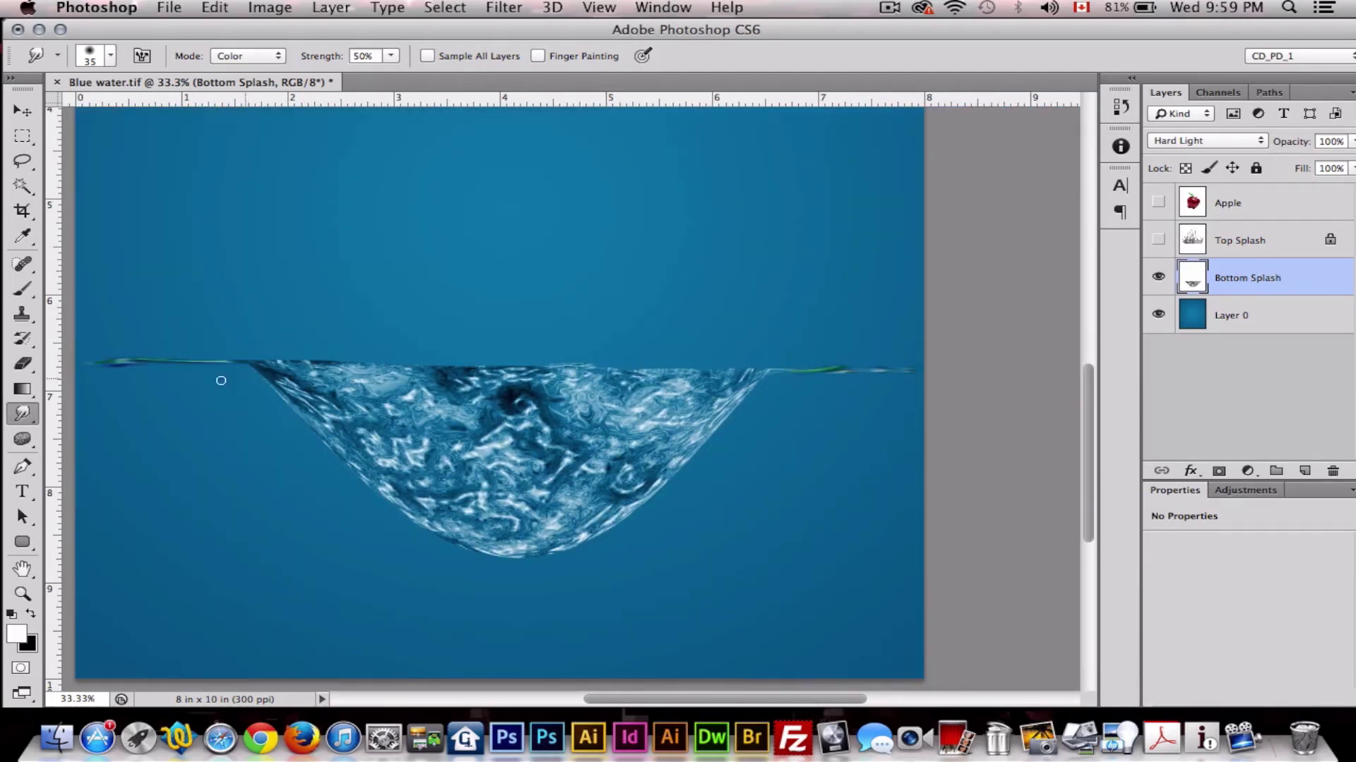
{"action": "left_click", "coordinate": [1157, 241]}
- Show the Apple layer, place it below Bottom Splash, and nudge the apple lower into the water
{"action": "left_click", "coordinate": [1158, 204]}
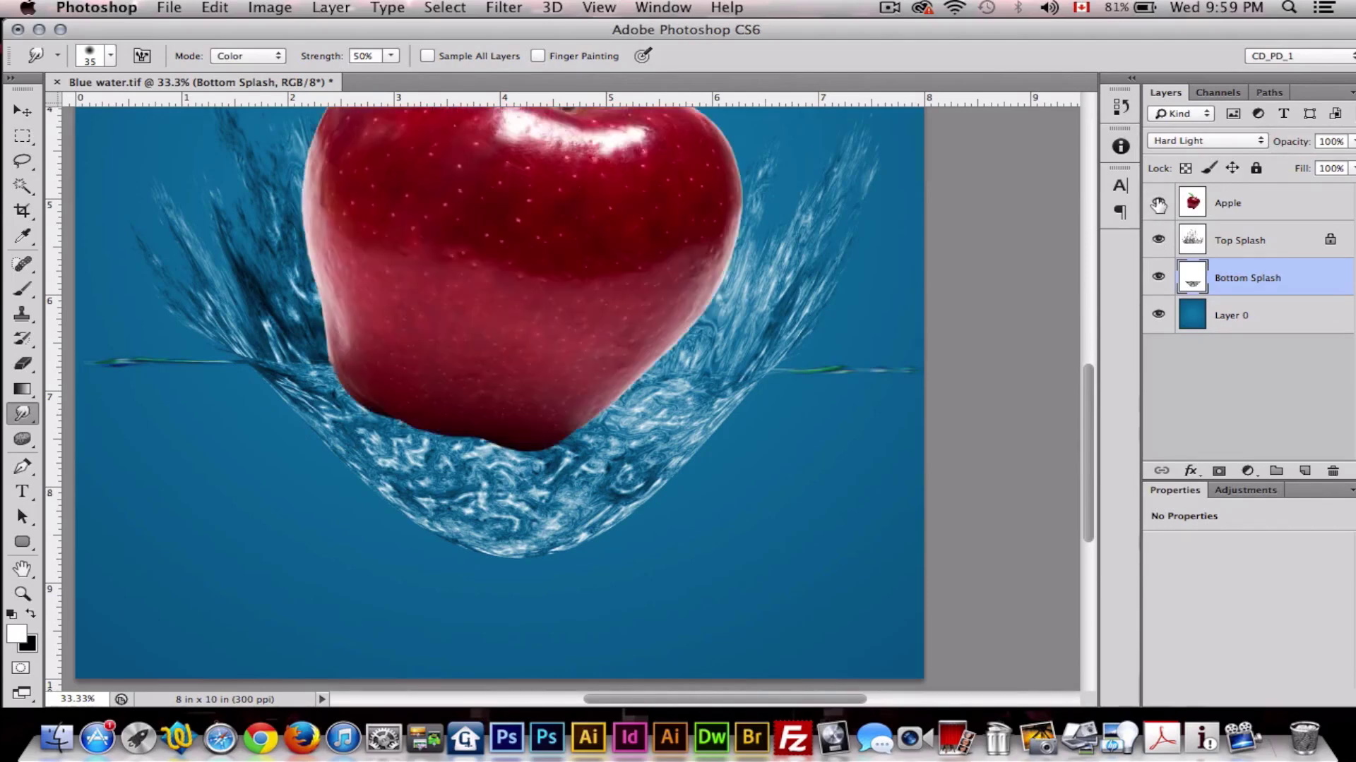
{"action": "left_click_drag", "start_coordinate": [1220, 201], "coordinate": [1220, 280]}
{"action": "scroll", "coordinate": [720, 362], "scroll_direction": "up", "scroll_amount": 5}
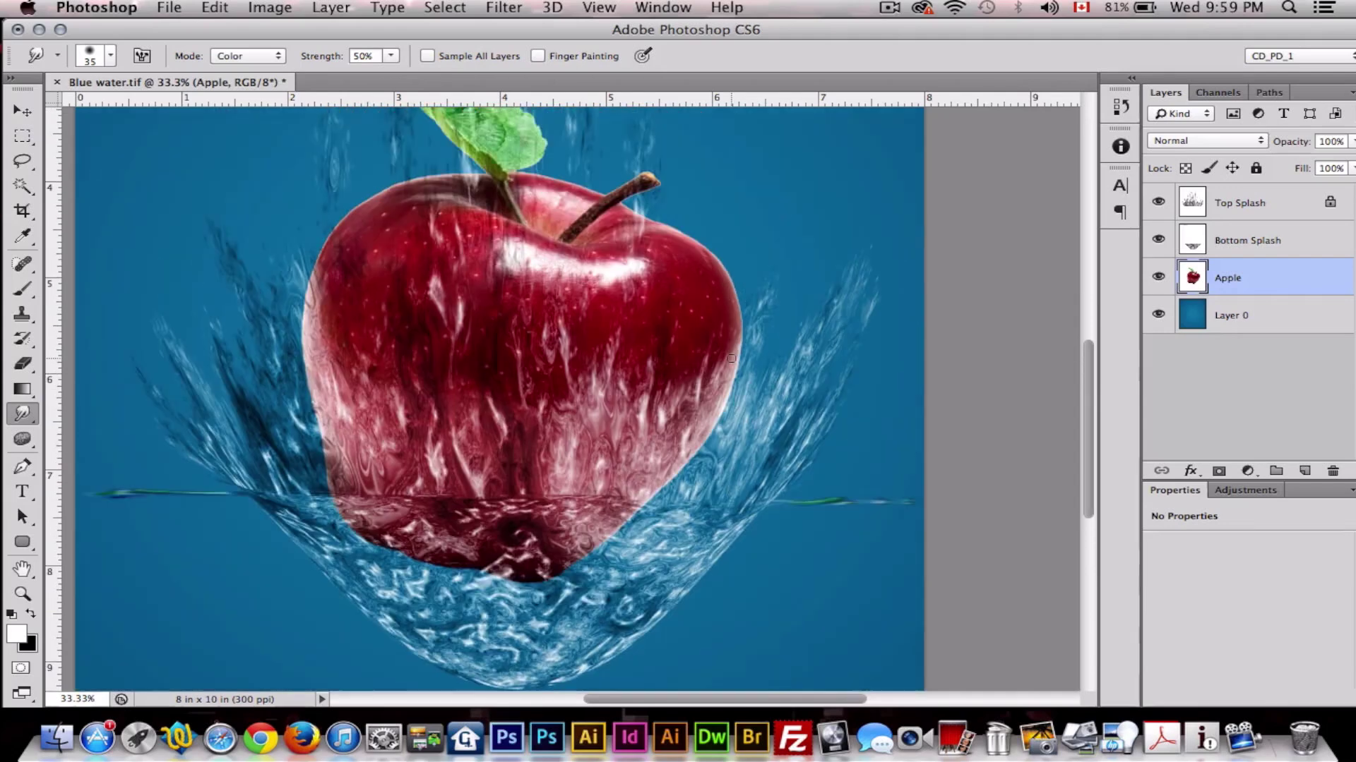
{"action": "key", "text": "super+minus"}
{"action": "key", "text": "super+minus"}
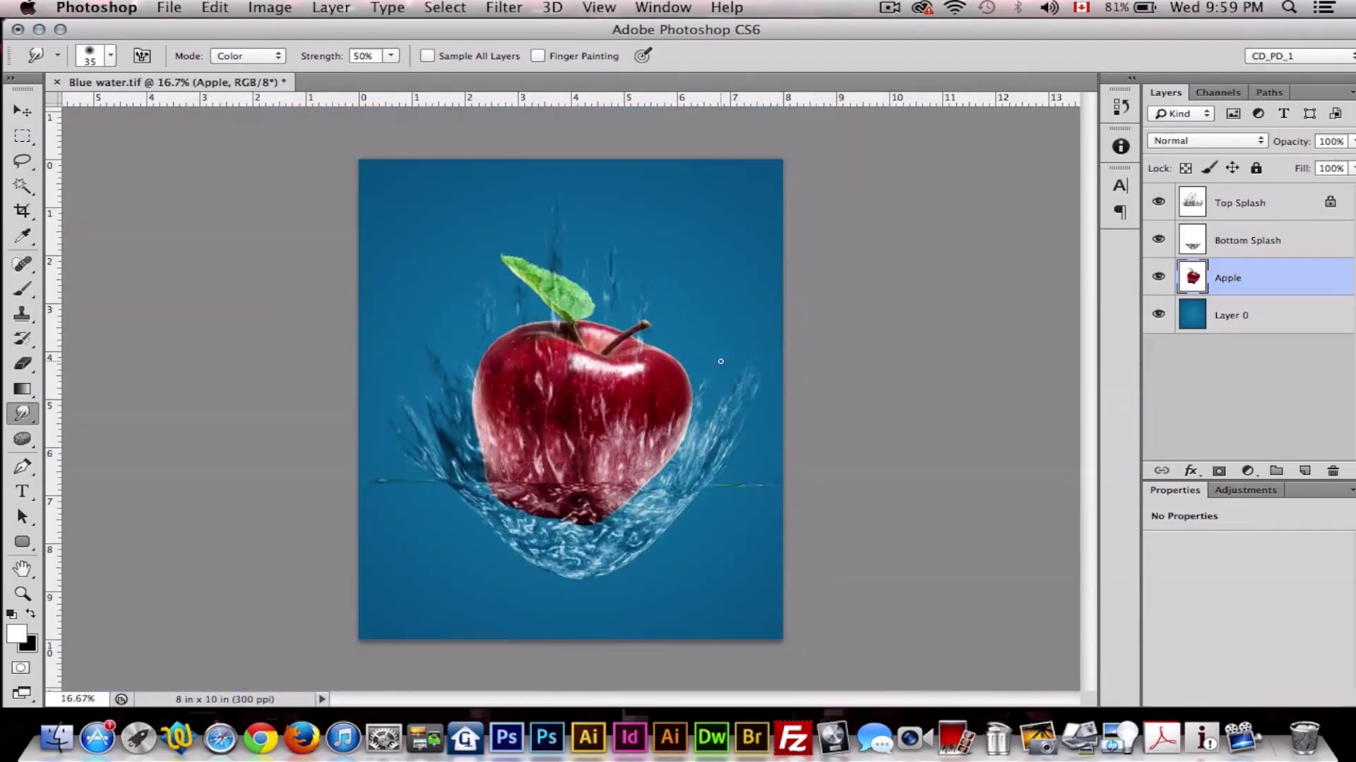
{"action": "left_click", "coordinate": [22, 110]}
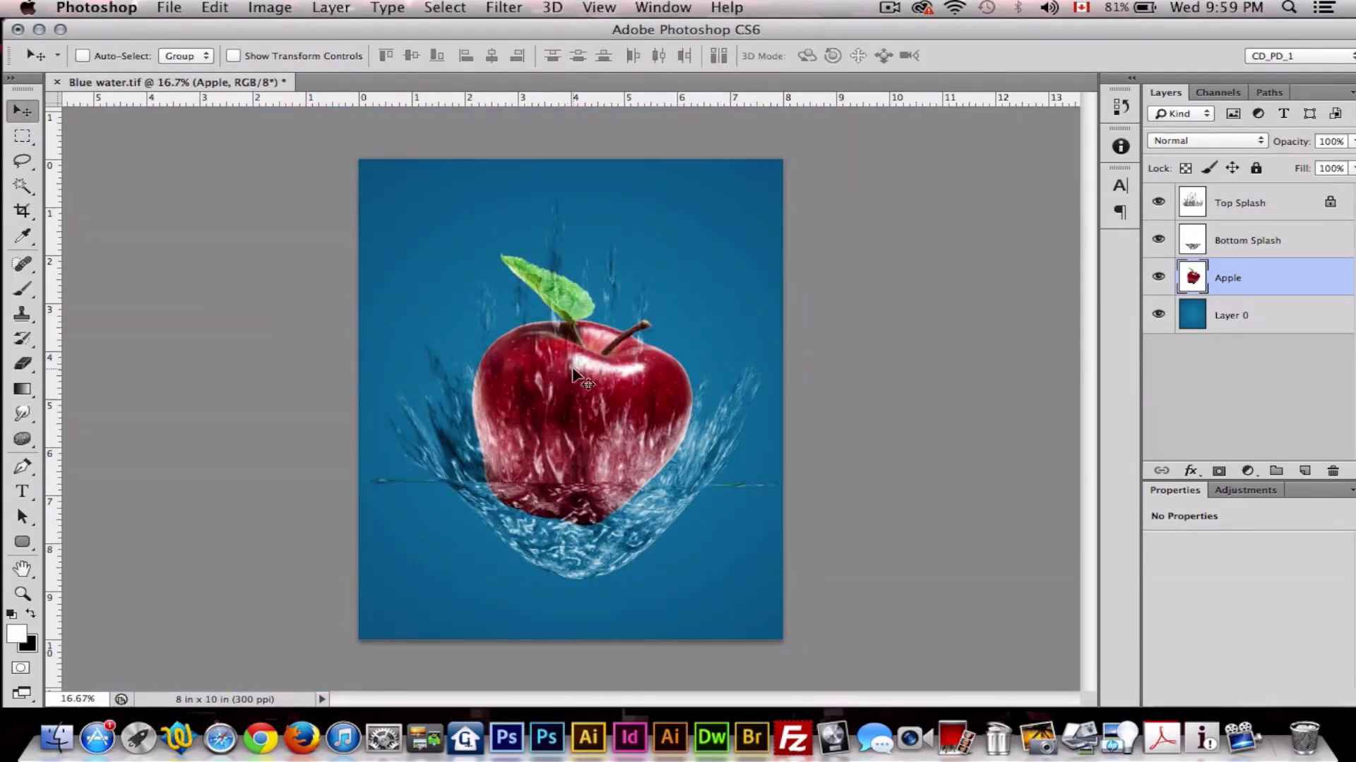
{"action": "left_click_drag", "start_coordinate": [573, 369], "coordinate": [589, 415]}
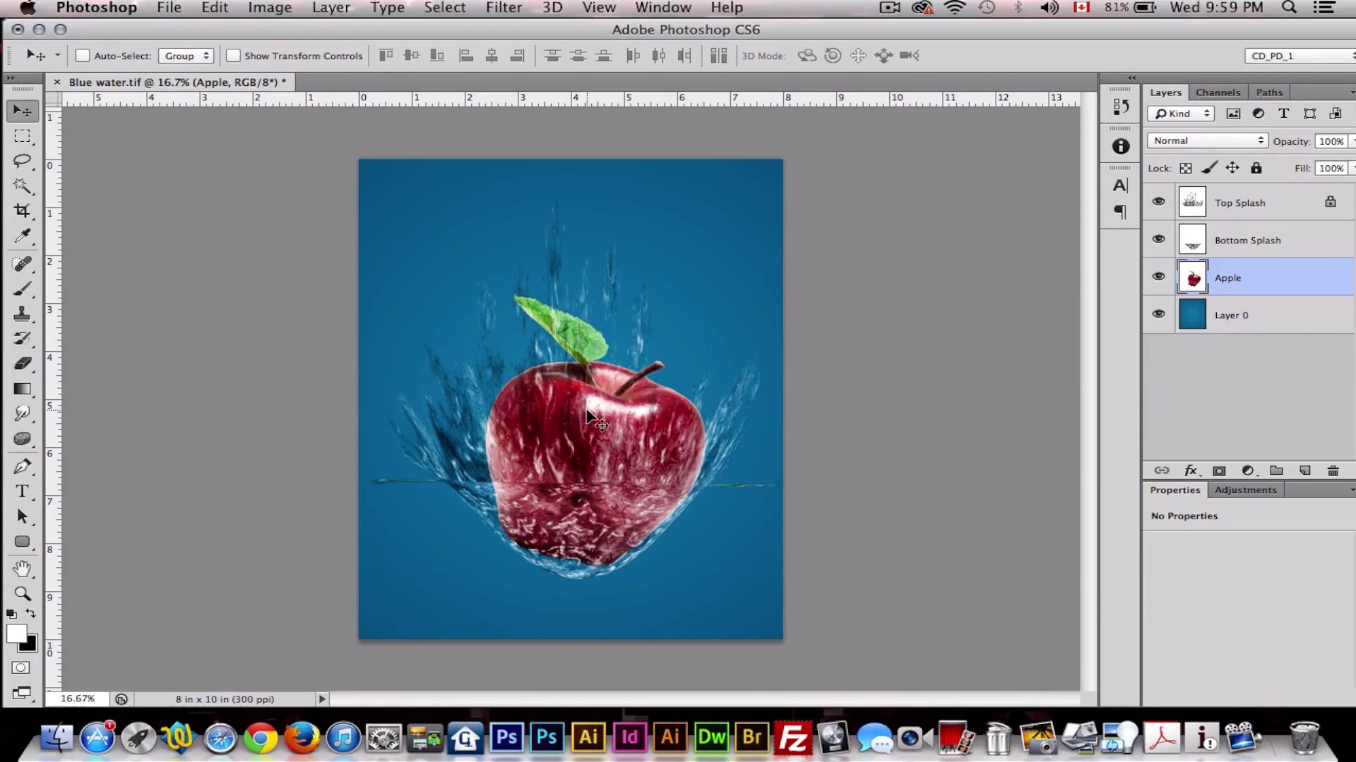
{"action": "left_click", "coordinate": [1290, 243]}
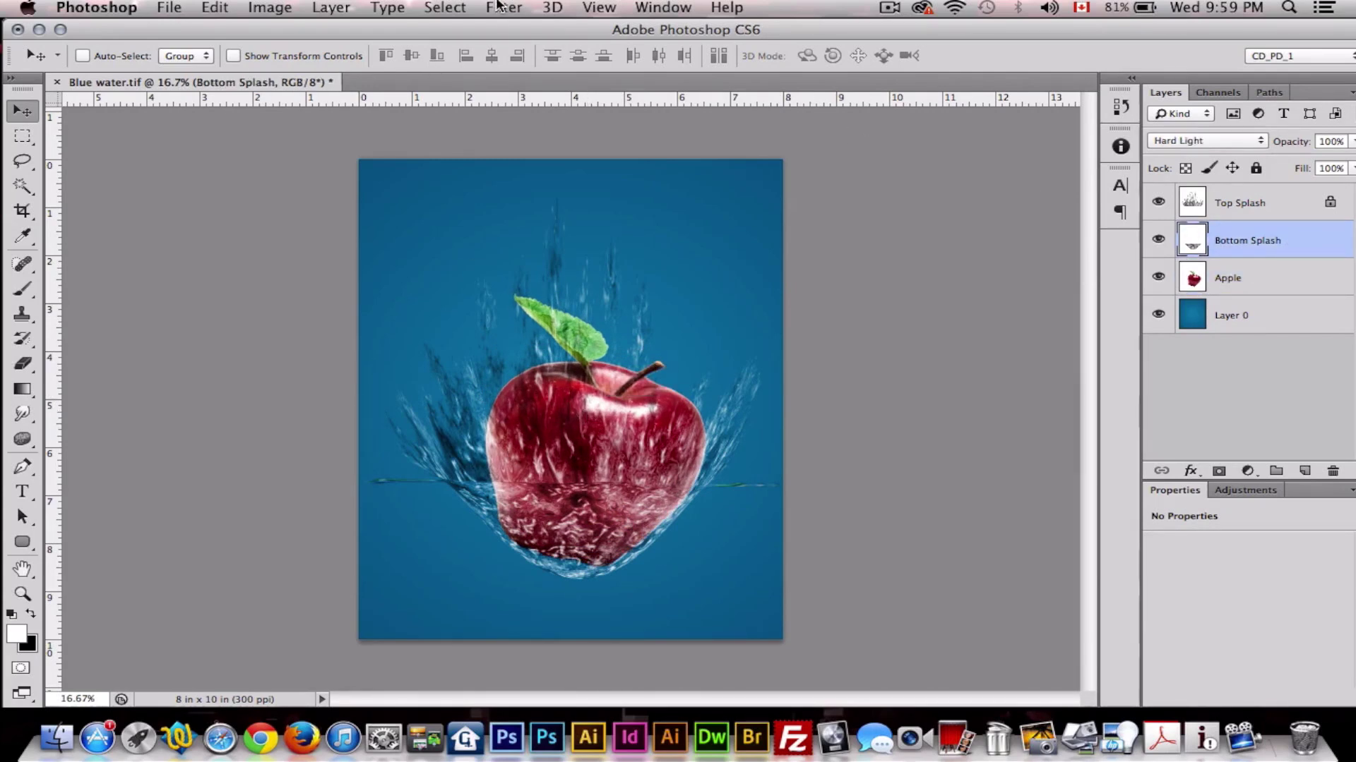
{"action": "left_click", "coordinate": [501, 7]}
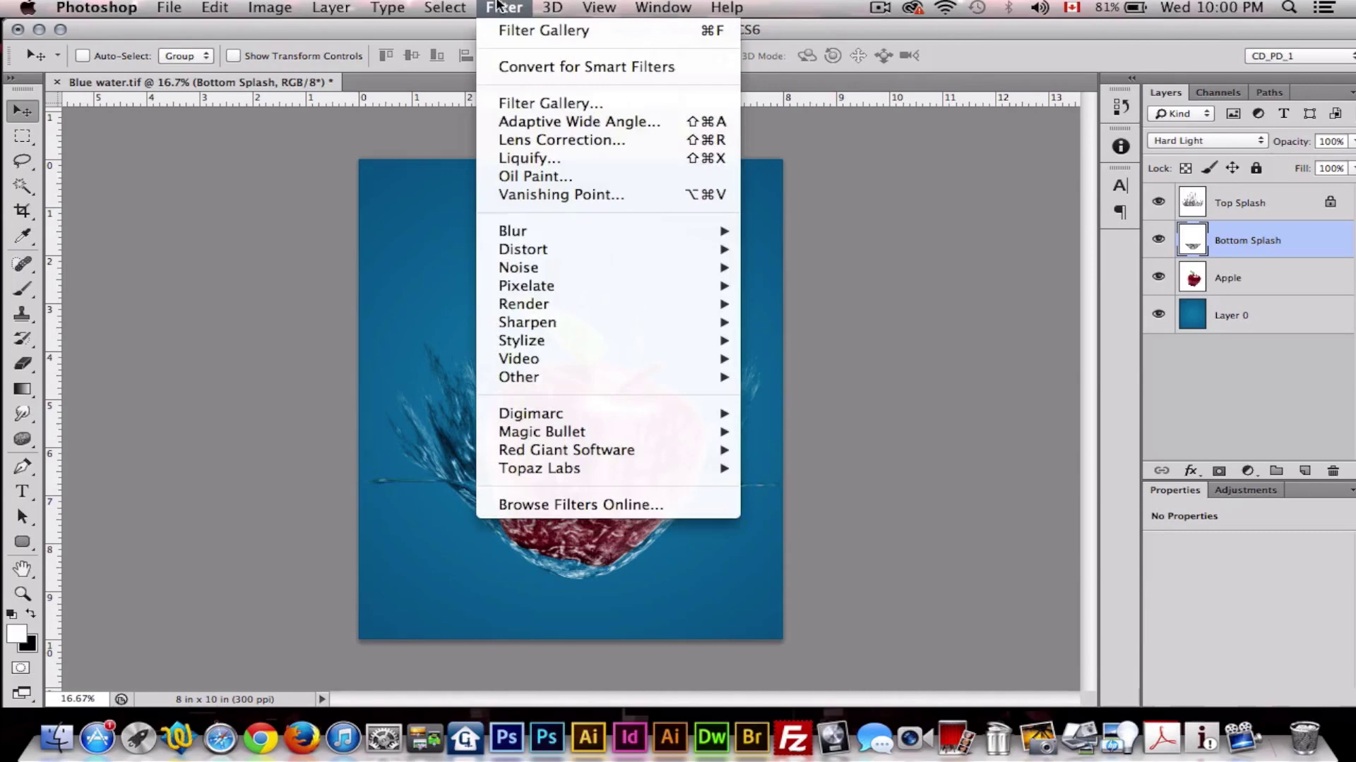
- Open Liquify on Bottom Splash with the Apple layer as the backdrop
{"action": "left_click", "coordinate": [549, 157]}
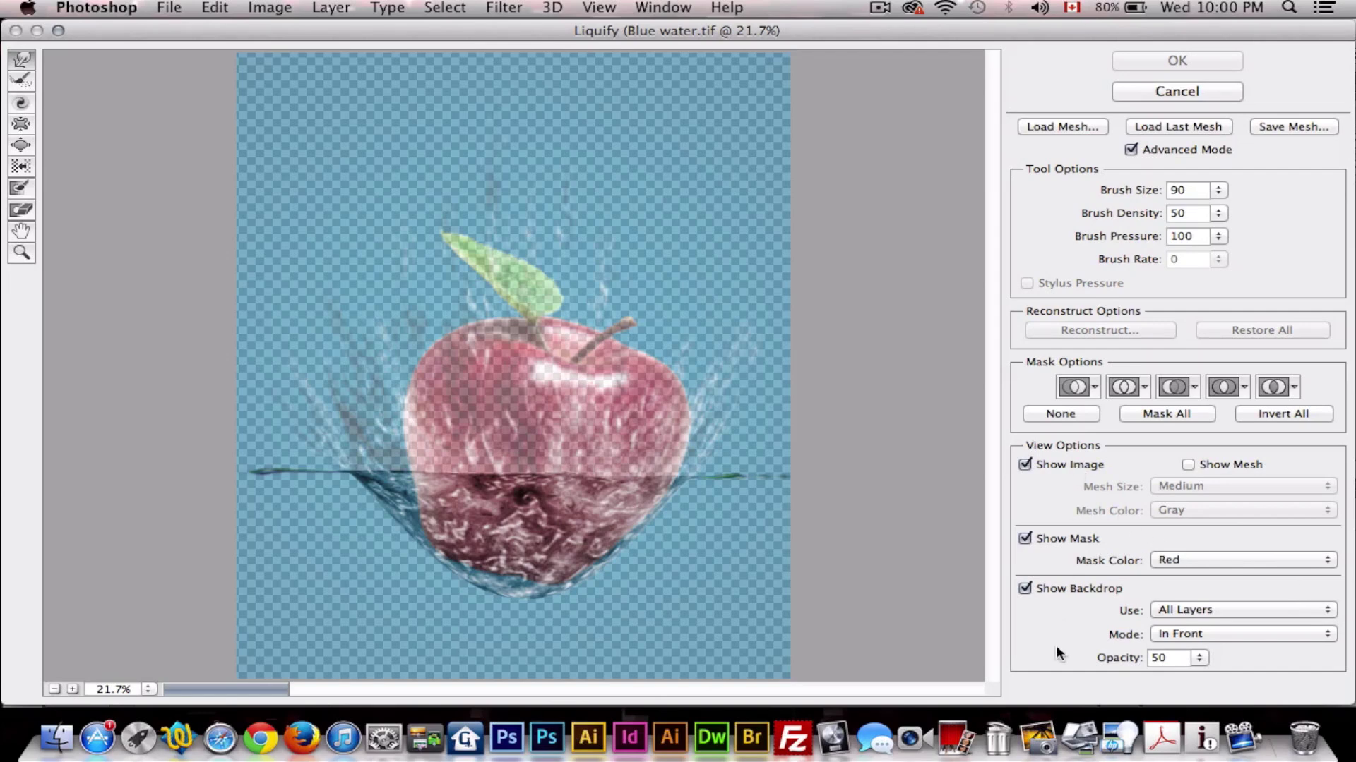
{"action": "left_click", "coordinate": [1328, 610]}
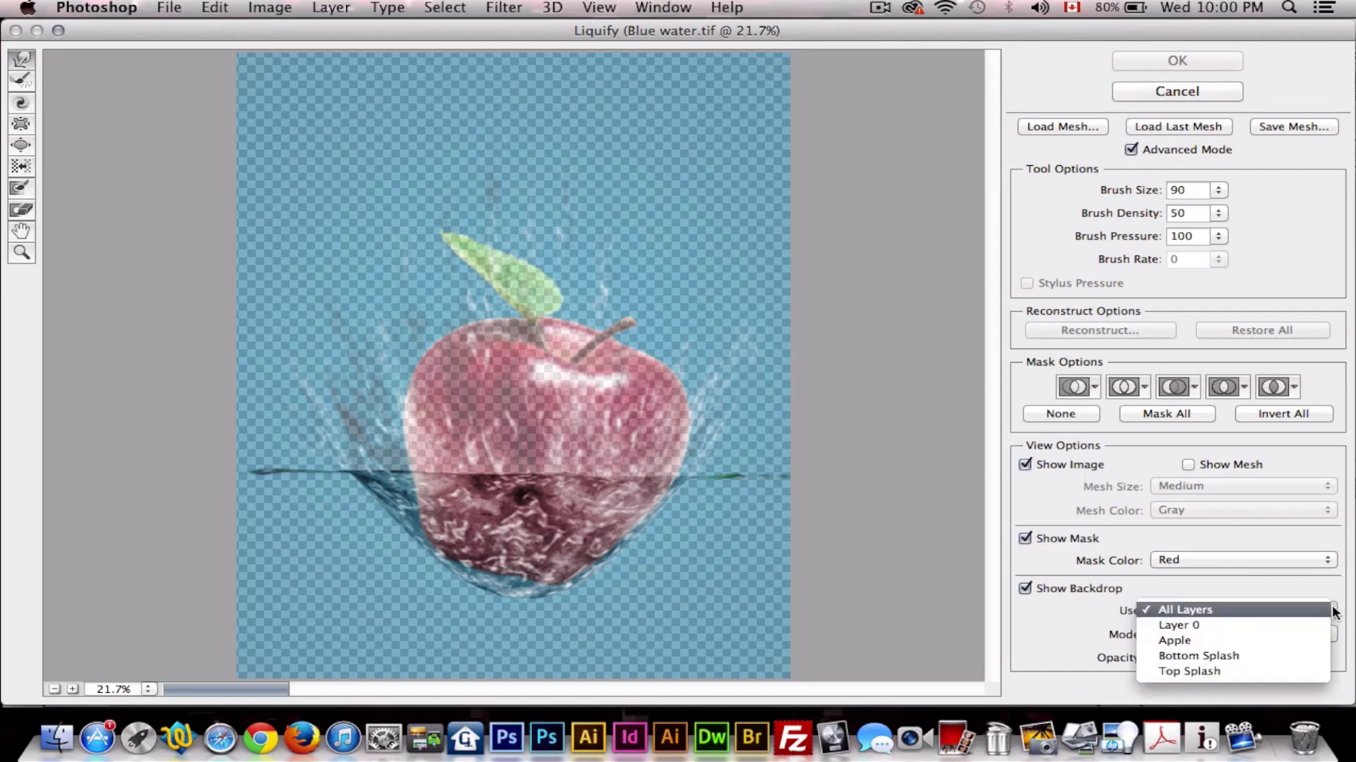
{"action": "left_click", "coordinate": [1216, 640]}
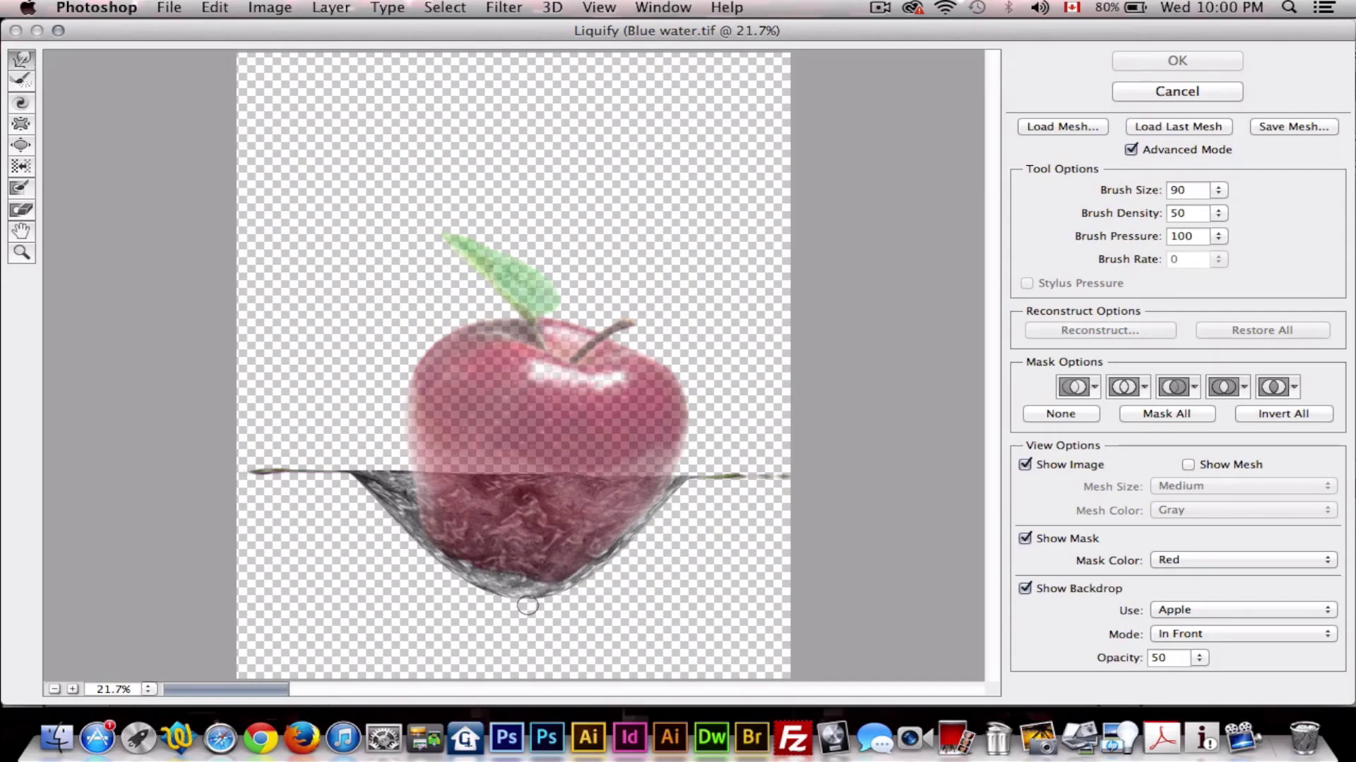
- Forward-warp the splash's bottom edge to hug the apple's base and apply Liquify
{"action": "left_click_drag", "start_coordinate": [475, 586], "coordinate": [414, 555]}
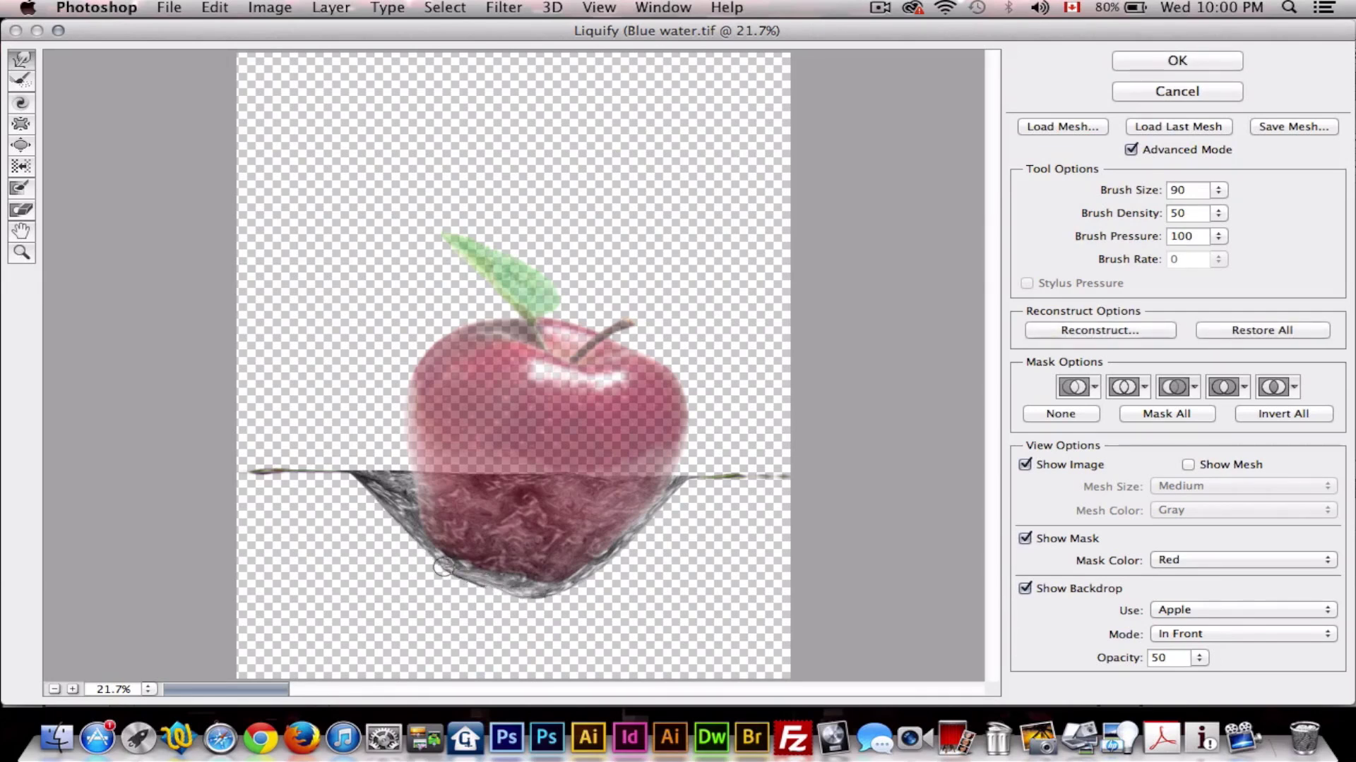
{"action": "key", "text": "alt+super+equal"}
{"action": "key", "text": "alt+super+equal"}
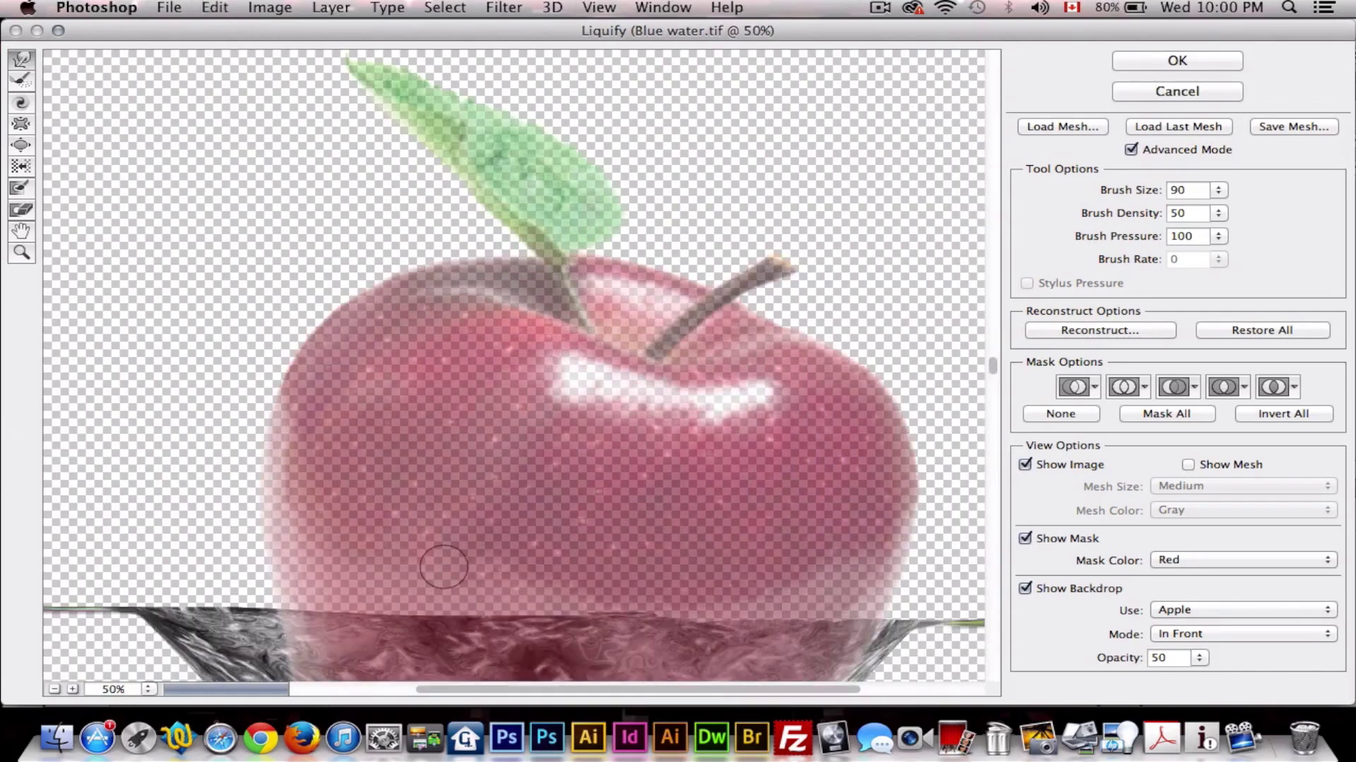
{"action": "scroll", "coordinate": [443, 565], "scroll_direction": "down", "scroll_amount": 5}
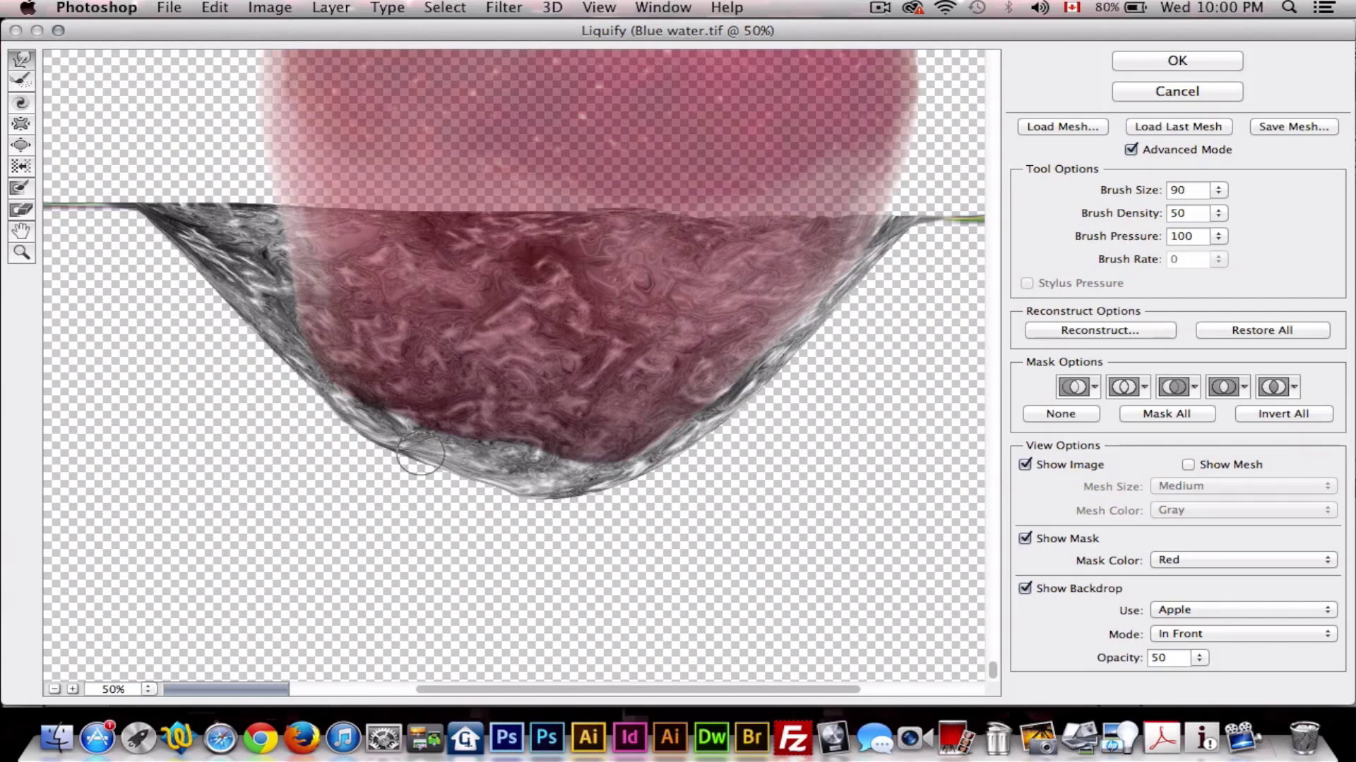
{"action": "mouse_move", "coordinate": [508, 498]}
{"action": "left_mouse_down"}
{"action": "mouse_move", "coordinate": [367, 434]}
{"action": "mouse_move", "coordinate": [526, 461]}
{"action": "mouse_move", "coordinate": [531, 499]}
{"action": "mouse_move", "coordinate": [577, 485]}
{"action": "mouse_move", "coordinate": [597, 502]}
{"action": "mouse_move", "coordinate": [743, 410]}
{"action": "left_mouse_up"}
{"action": "mouse_move", "coordinate": [583, 499]}
{"action": "left_mouse_down"}
{"action": "mouse_move", "coordinate": [591, 515]}
{"action": "mouse_move", "coordinate": [593, 500]}
{"action": "mouse_move", "coordinate": [524, 512]}
{"action": "mouse_move", "coordinate": [523, 477]}
{"action": "mouse_move", "coordinate": [498, 502]}
{"action": "mouse_move", "coordinate": [483, 484]}
{"action": "left_mouse_up"}
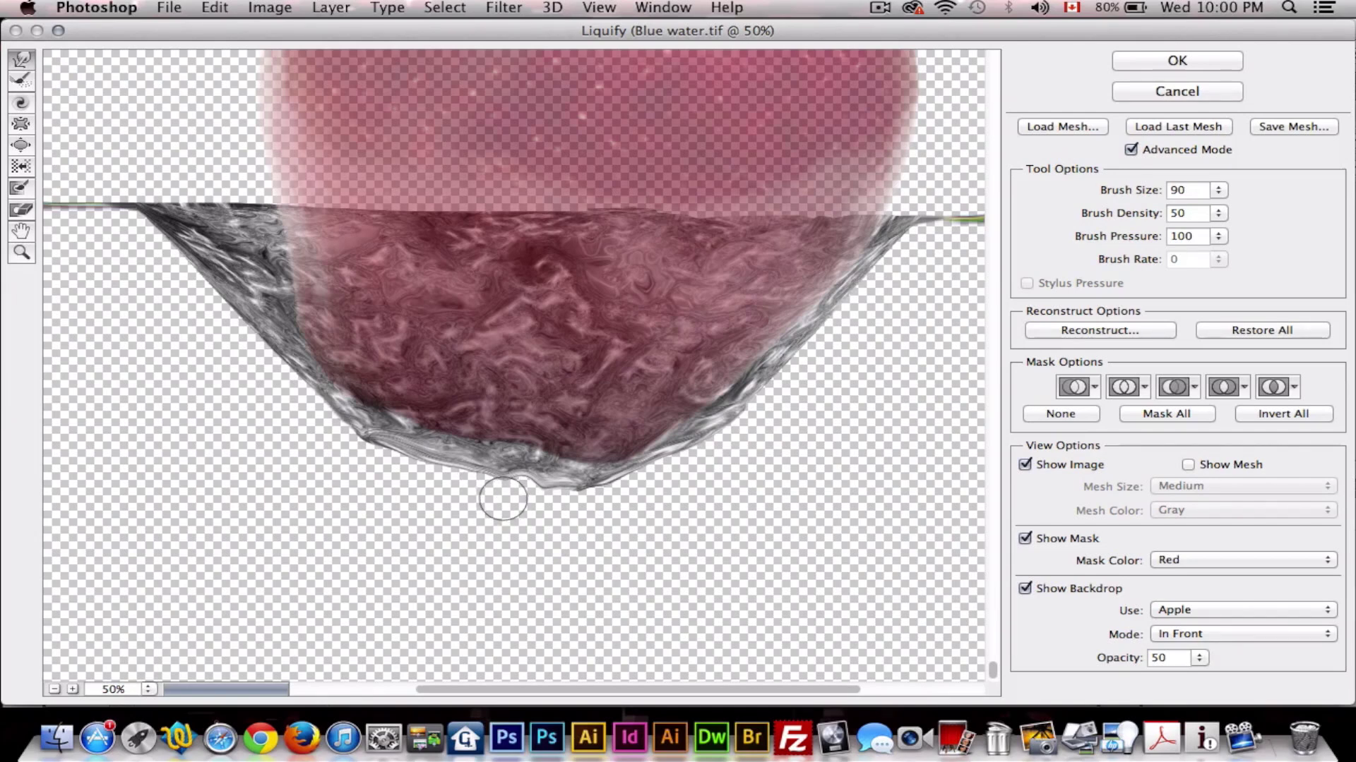
{"action": "mouse_move", "coordinate": [497, 489]}
{"action": "left_mouse_down"}
{"action": "mouse_move", "coordinate": [541, 514]}
{"action": "mouse_move", "coordinate": [551, 489]}
{"action": "mouse_move", "coordinate": [481, 494]}
{"action": "mouse_move", "coordinate": [500, 495]}
{"action": "mouse_move", "coordinate": [504, 471]}
{"action": "mouse_move", "coordinate": [522, 499]}
{"action": "mouse_move", "coordinate": [529, 474]}
{"action": "mouse_move", "coordinate": [483, 500]}
{"action": "mouse_move", "coordinate": [470, 465]}
{"action": "mouse_move", "coordinate": [446, 487]}
{"action": "mouse_move", "coordinate": [376, 452]}
{"action": "mouse_move", "coordinate": [441, 486]}
{"action": "mouse_move", "coordinate": [437, 458]}
{"action": "mouse_move", "coordinate": [456, 482]}
{"action": "mouse_move", "coordinate": [456, 468]}
{"action": "mouse_move", "coordinate": [419, 474]}
{"action": "left_mouse_up"}
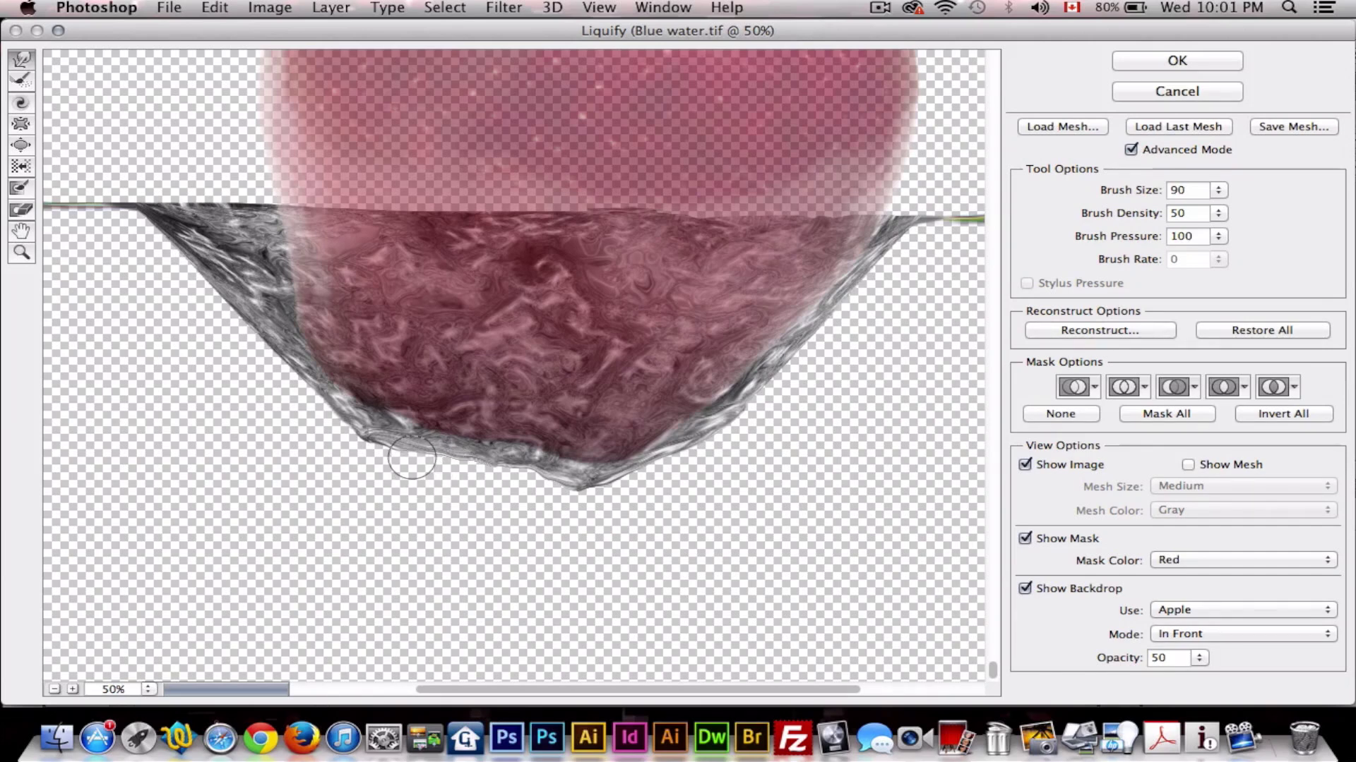
{"action": "mouse_move", "coordinate": [589, 513]}
{"action": "left_mouse_down"}
{"action": "mouse_move", "coordinate": [614, 484]}
{"action": "mouse_move", "coordinate": [511, 490]}
{"action": "mouse_move", "coordinate": [507, 469]}
{"action": "mouse_move", "coordinate": [489, 486]}
{"action": "mouse_move", "coordinate": [477, 471]}
{"action": "mouse_move", "coordinate": [518, 517]}
{"action": "mouse_move", "coordinate": [461, 485]}
{"action": "mouse_move", "coordinate": [487, 485]}
{"action": "mouse_move", "coordinate": [483, 471]}
{"action": "mouse_move", "coordinate": [505, 493]}
{"action": "mouse_move", "coordinate": [505, 474]}
{"action": "mouse_move", "coordinate": [306, 423]}
{"action": "mouse_move", "coordinate": [356, 453]}
{"action": "mouse_move", "coordinate": [329, 435]}
{"action": "mouse_move", "coordinate": [331, 411]}
{"action": "mouse_move", "coordinate": [378, 462]}
{"action": "mouse_move", "coordinate": [424, 480]}
{"action": "mouse_move", "coordinate": [571, 506]}
{"action": "mouse_move", "coordinate": [644, 500]}
{"action": "mouse_move", "coordinate": [724, 460]}
{"action": "mouse_move", "coordinate": [710, 438]}
{"action": "mouse_move", "coordinate": [741, 439]}
{"action": "left_mouse_up"}
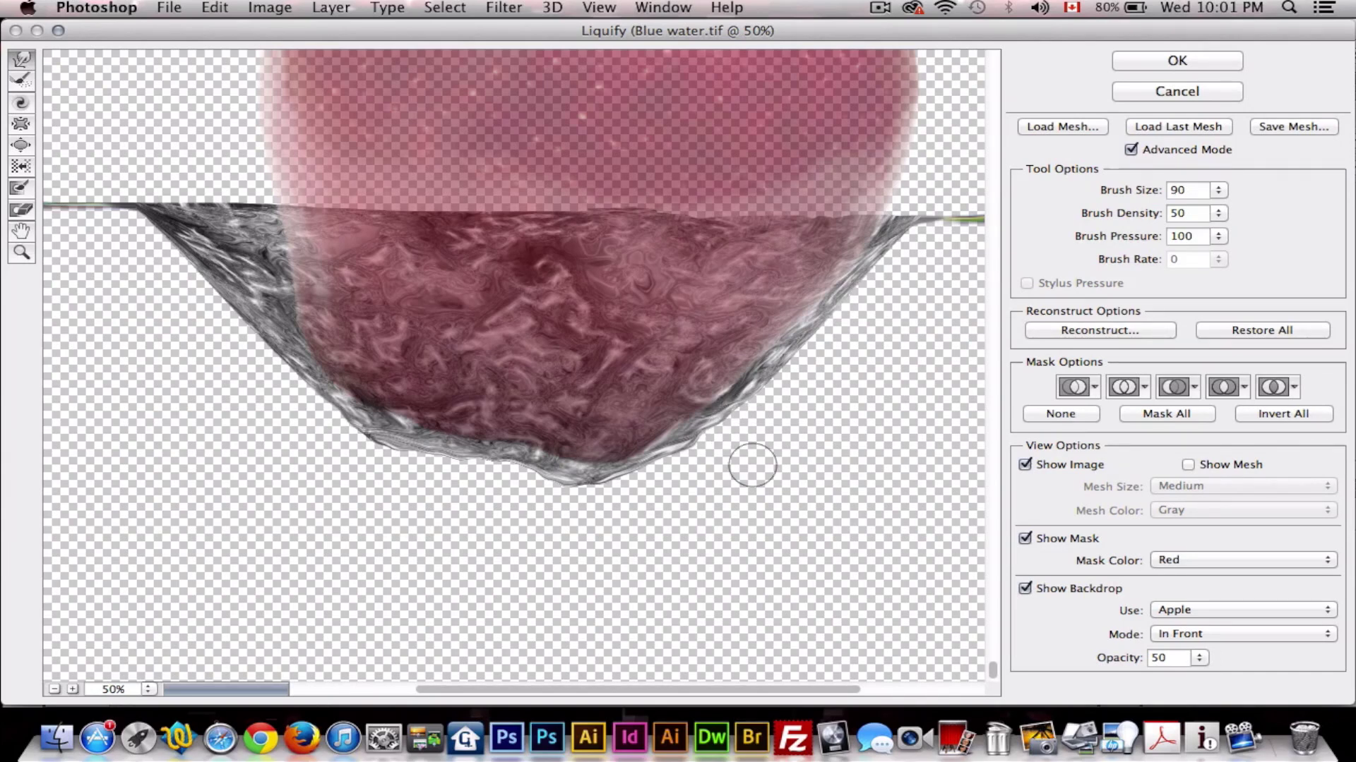
{"action": "left_click", "coordinate": [1188, 61]}
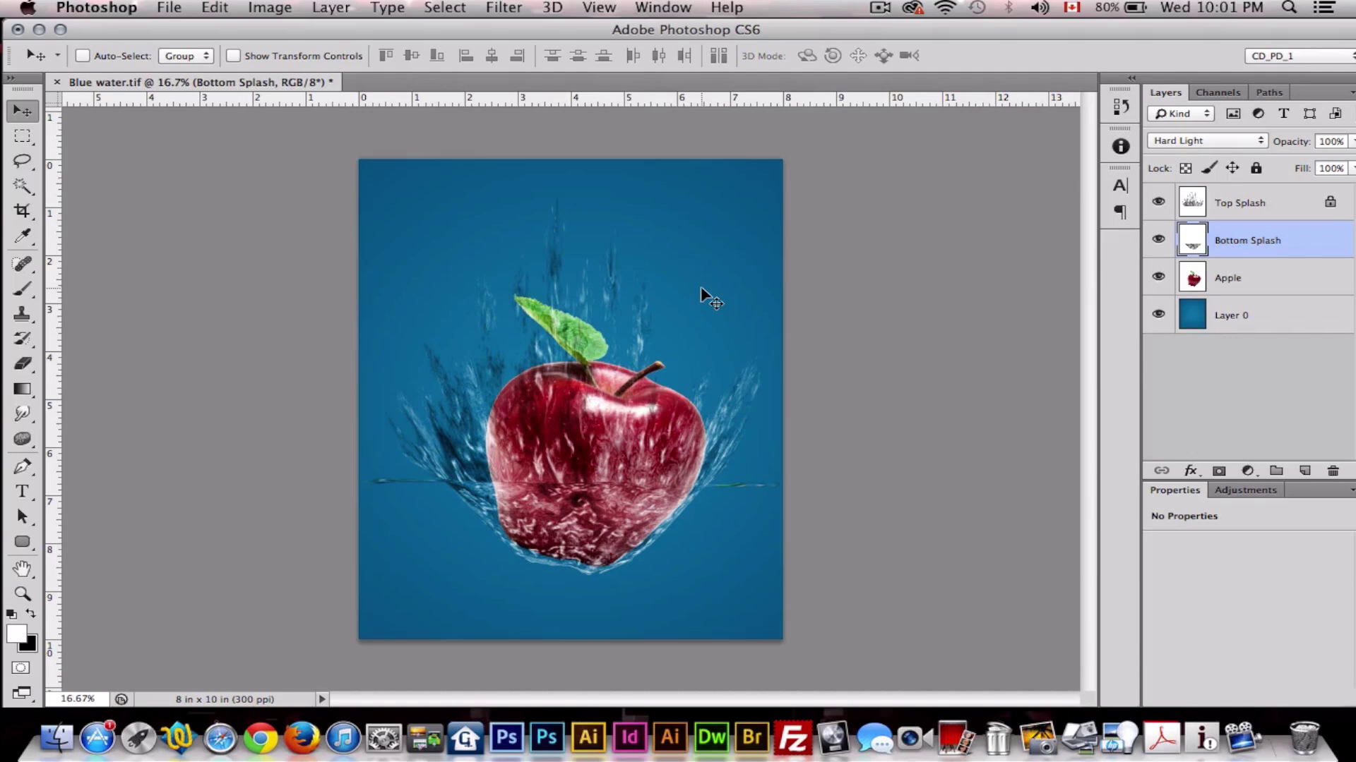